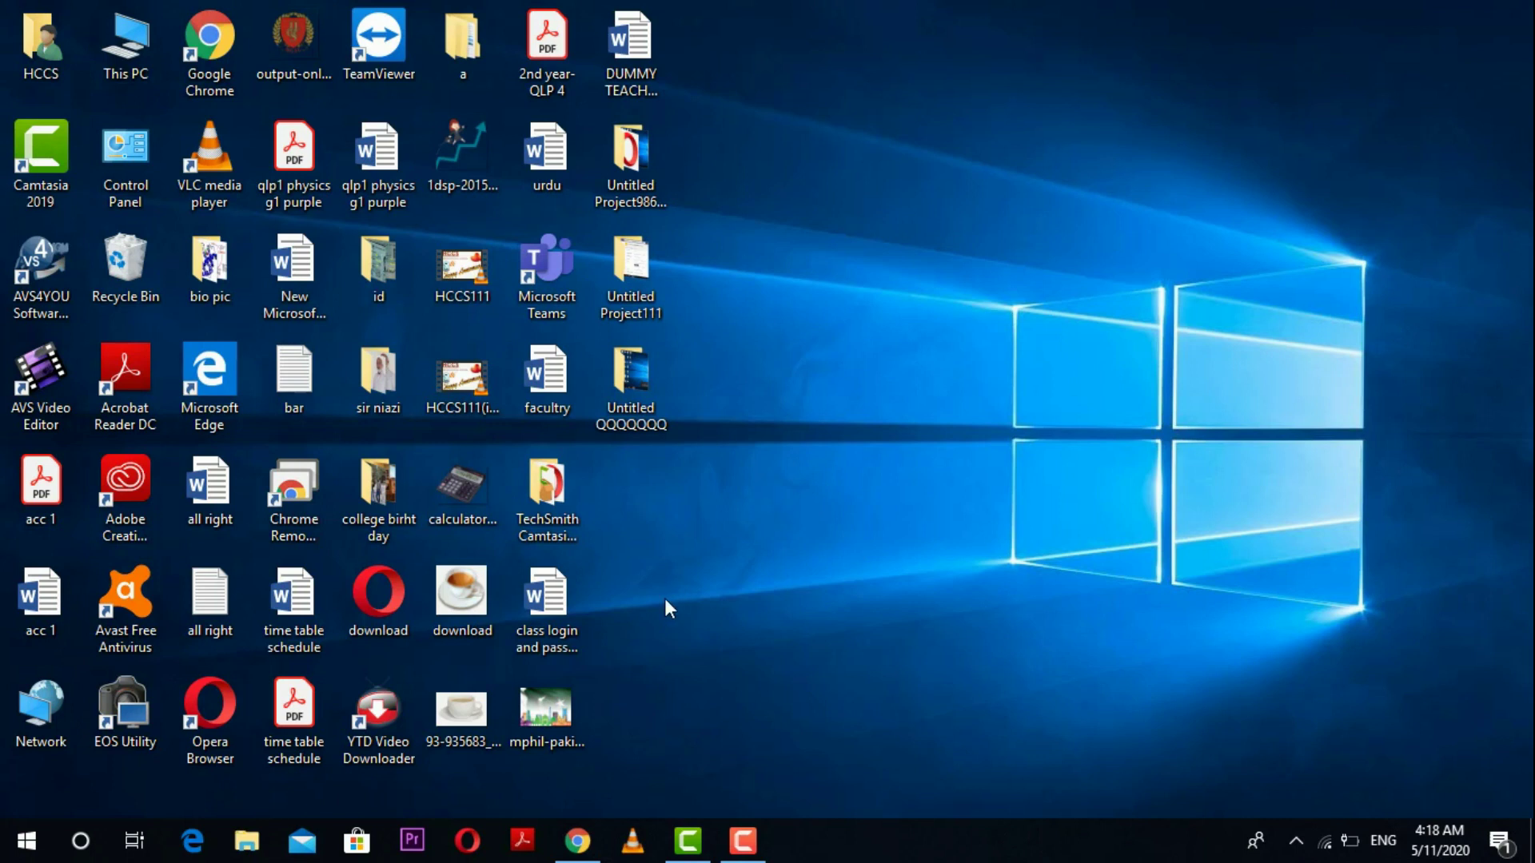
Step: In Chrome, search 'microsoft team', open the official Microsoft Teams site and go to its Download Teams page
click(560, 846)
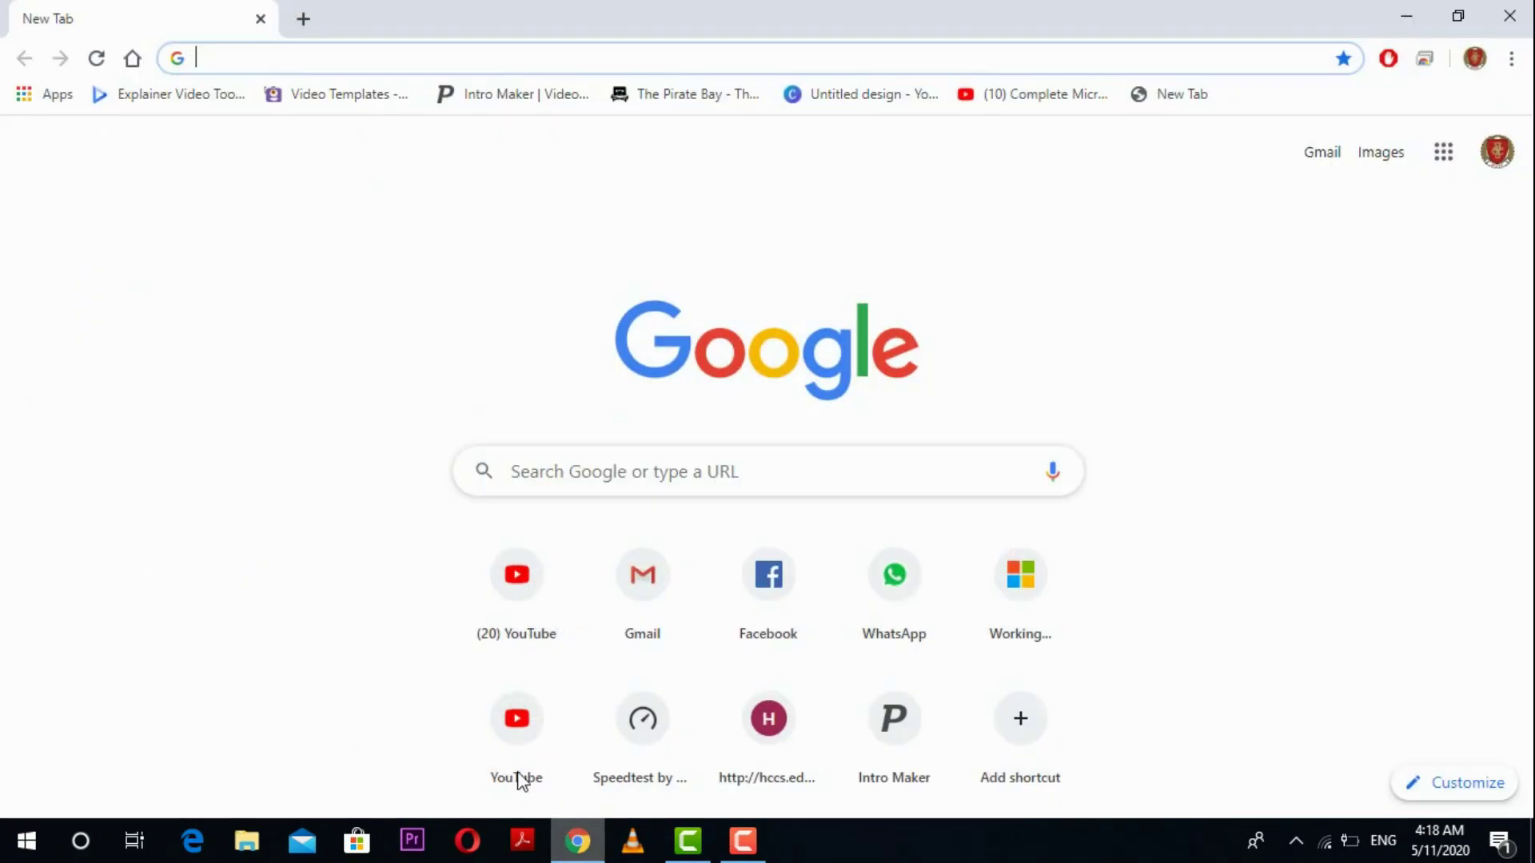
click(267, 58)
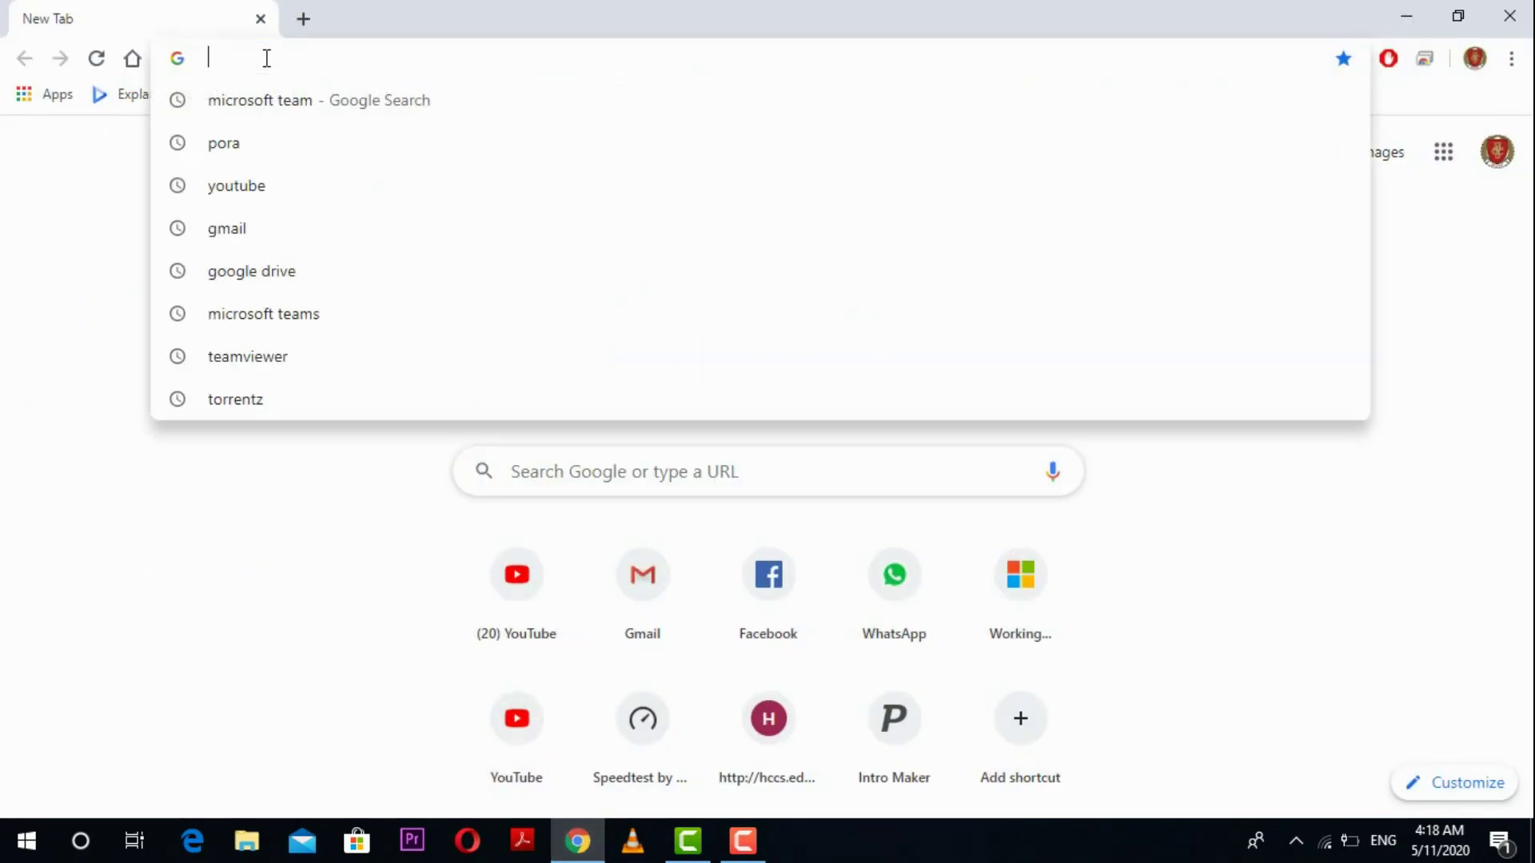
click(280, 94)
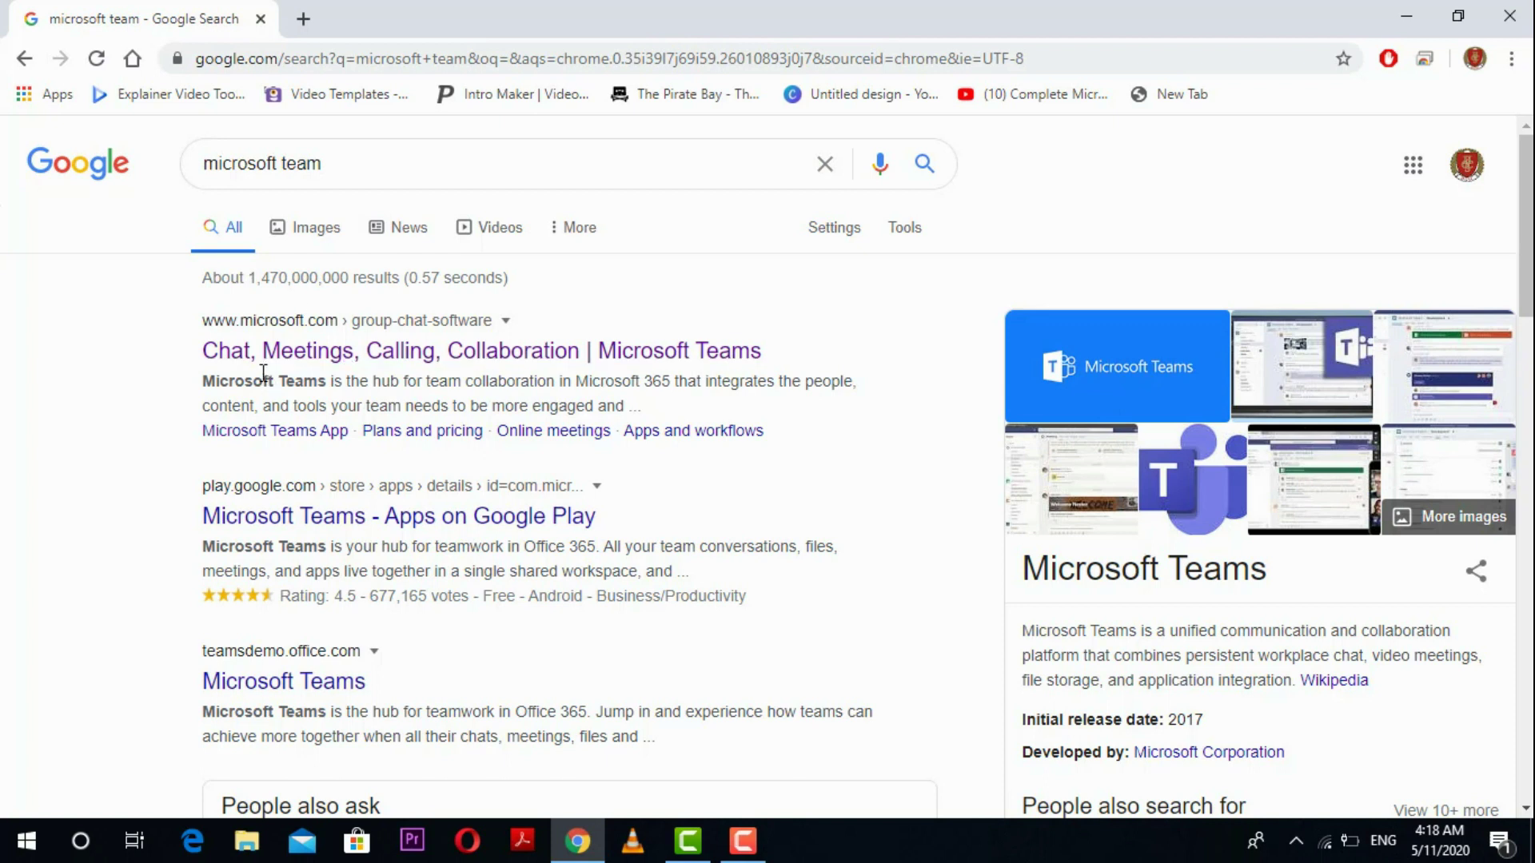
click(318, 352)
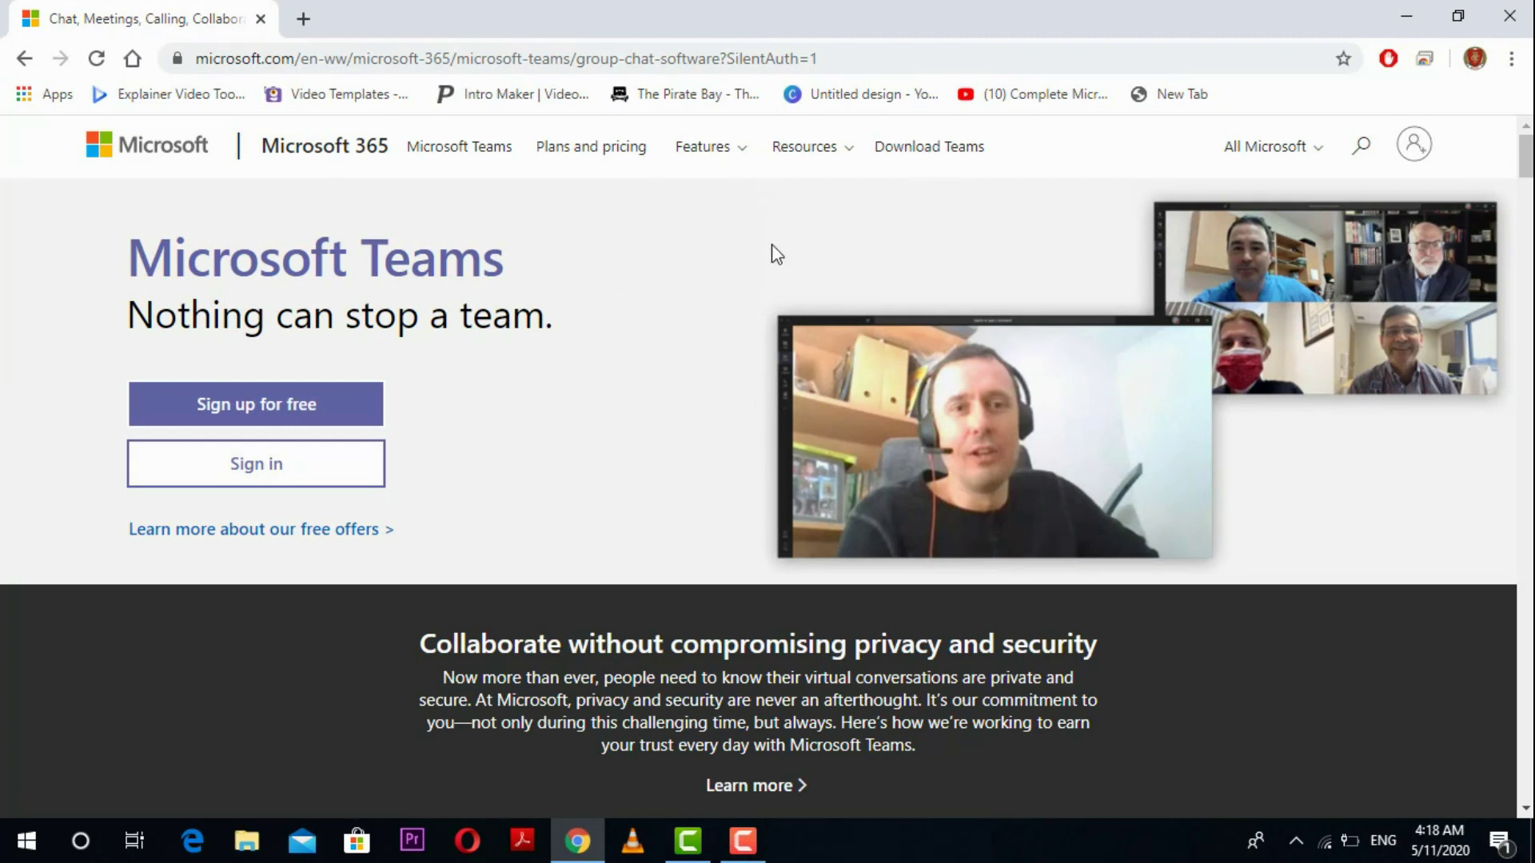
click(929, 149)
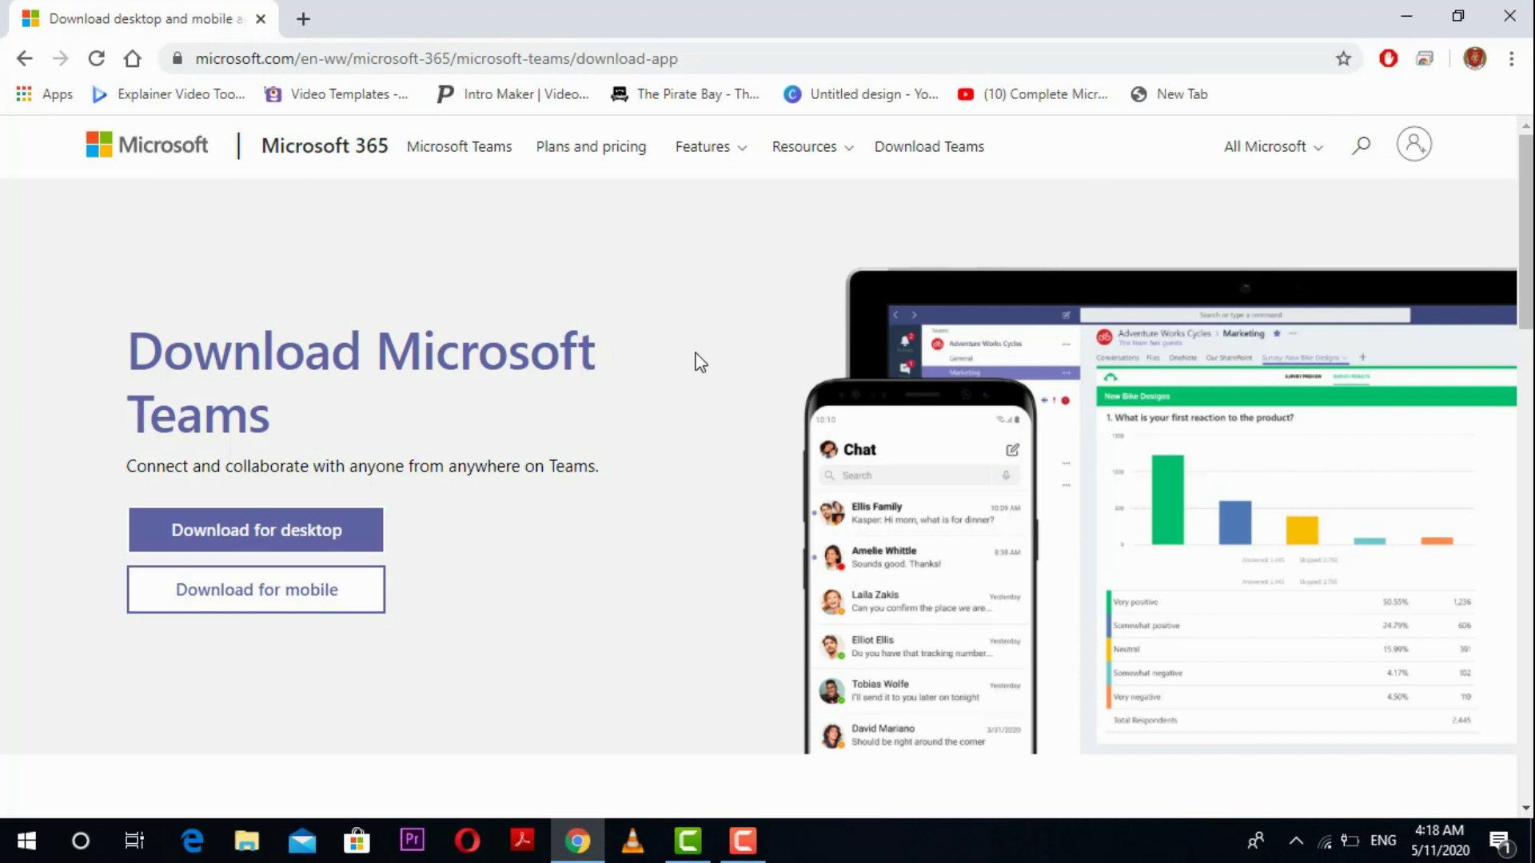
Step: Close Chrome, launch the Teams desktop app, and submit the student's school e-mail address
click(1509, 16)
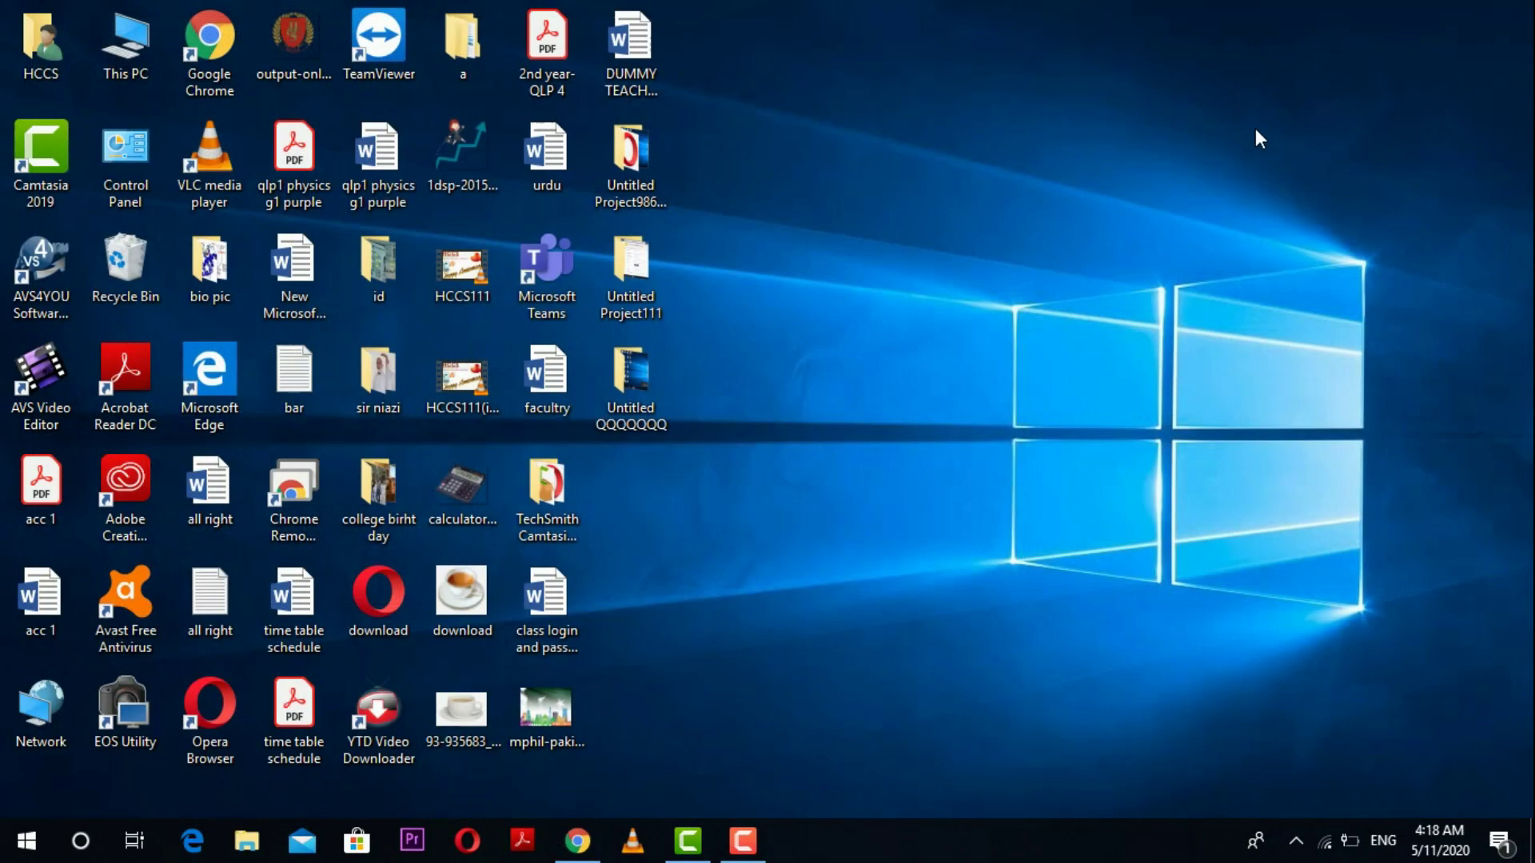
double_click(548, 269)
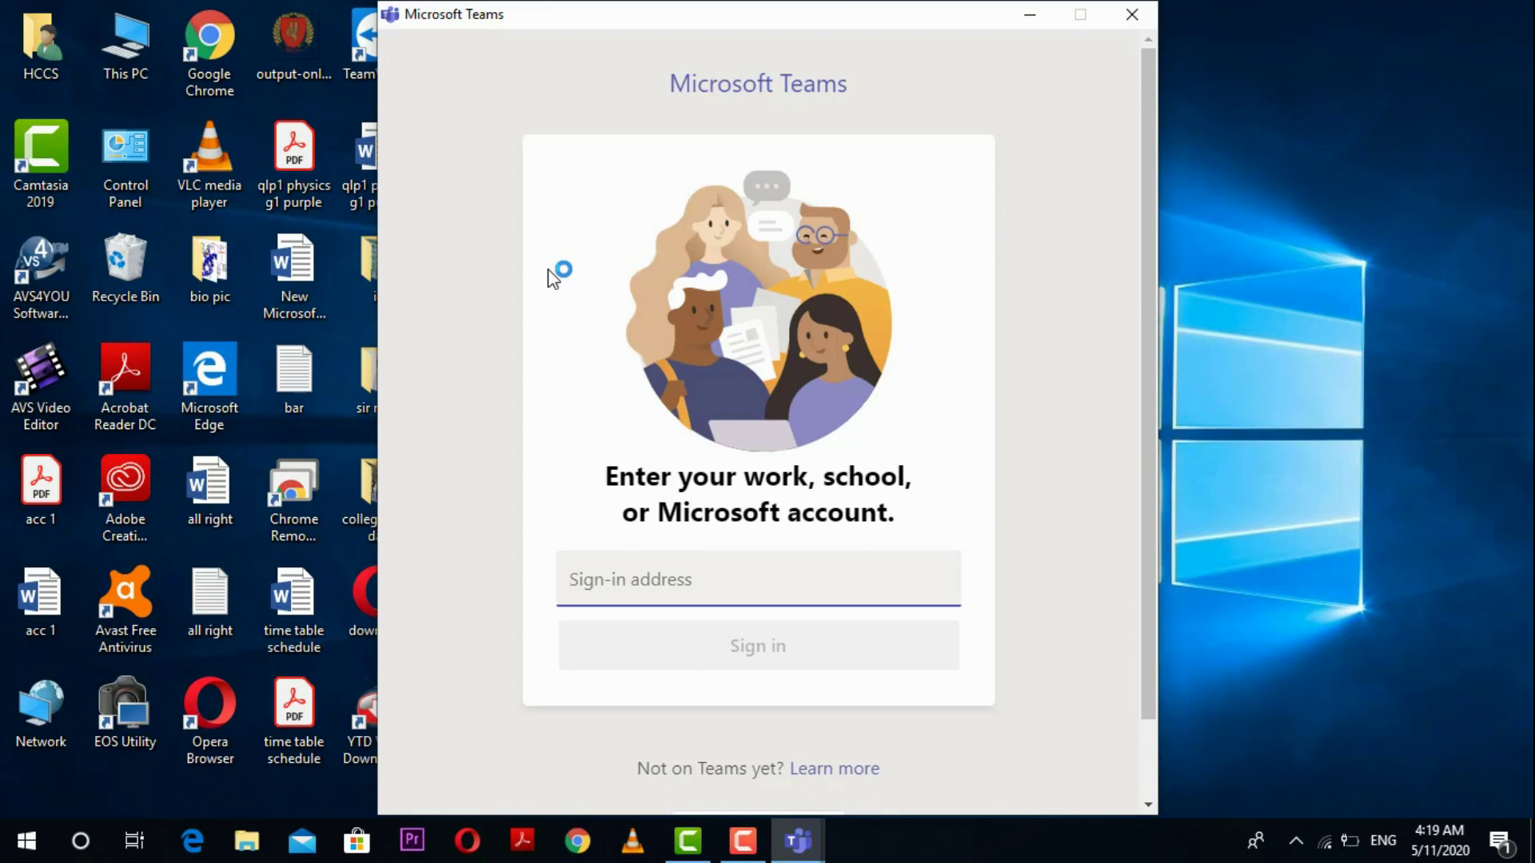
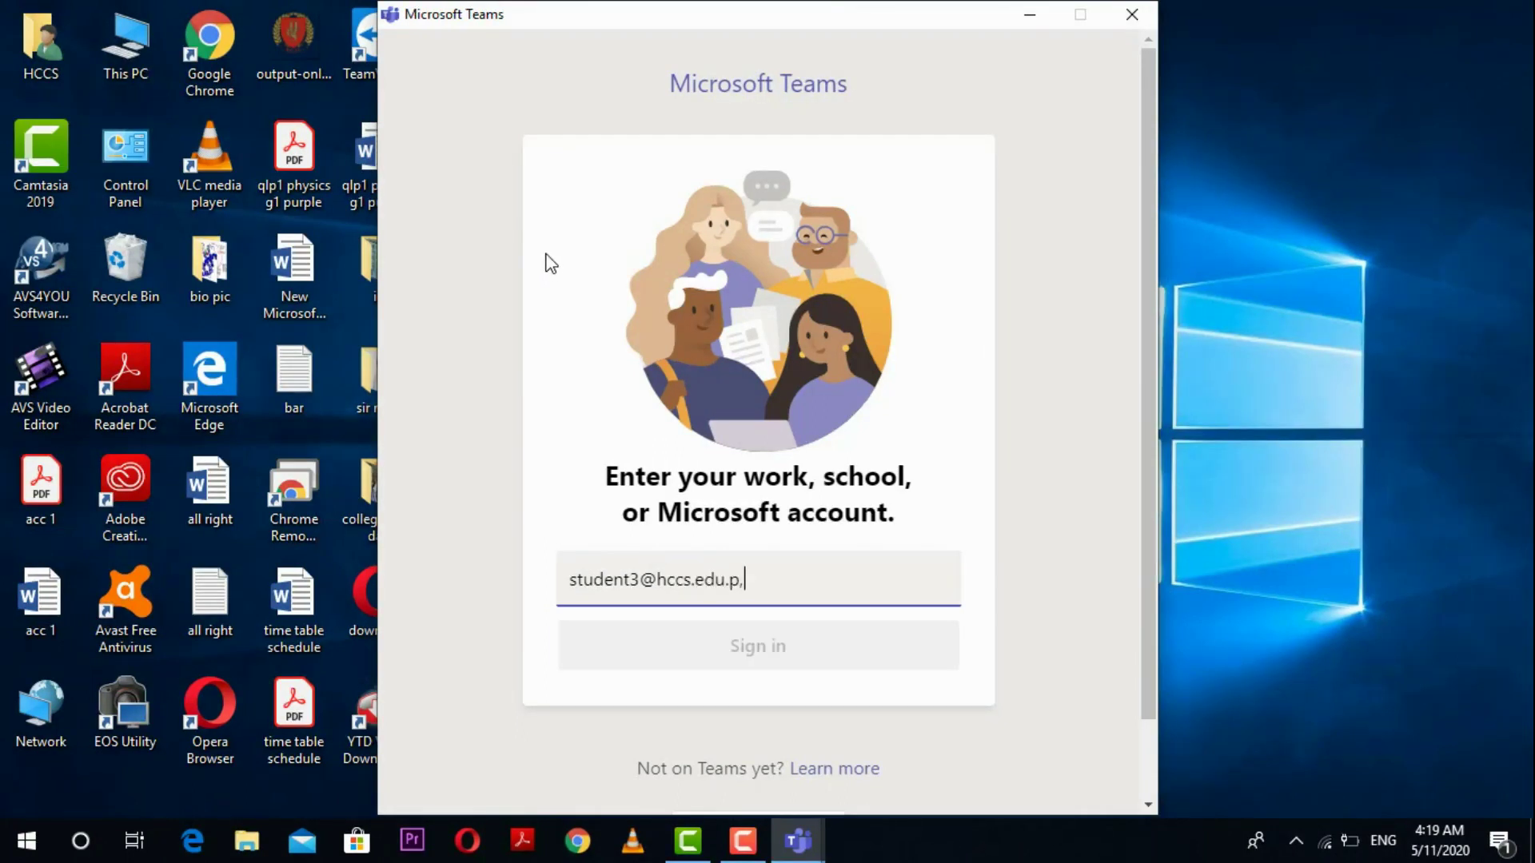
text(k)
key(Return)
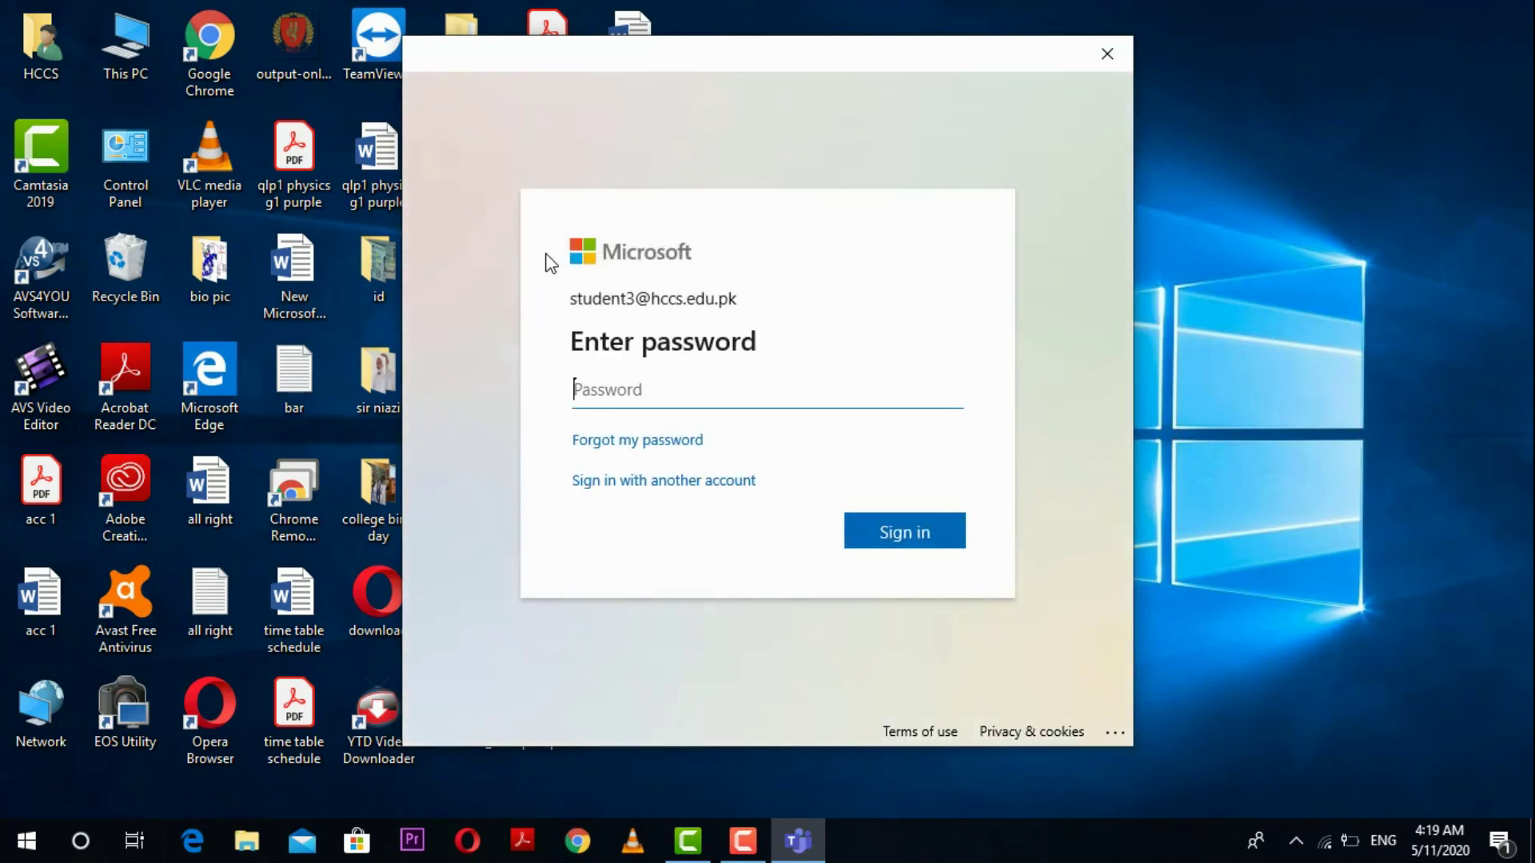
Step: Enter the account password to complete the Teams sign-in
text(•)
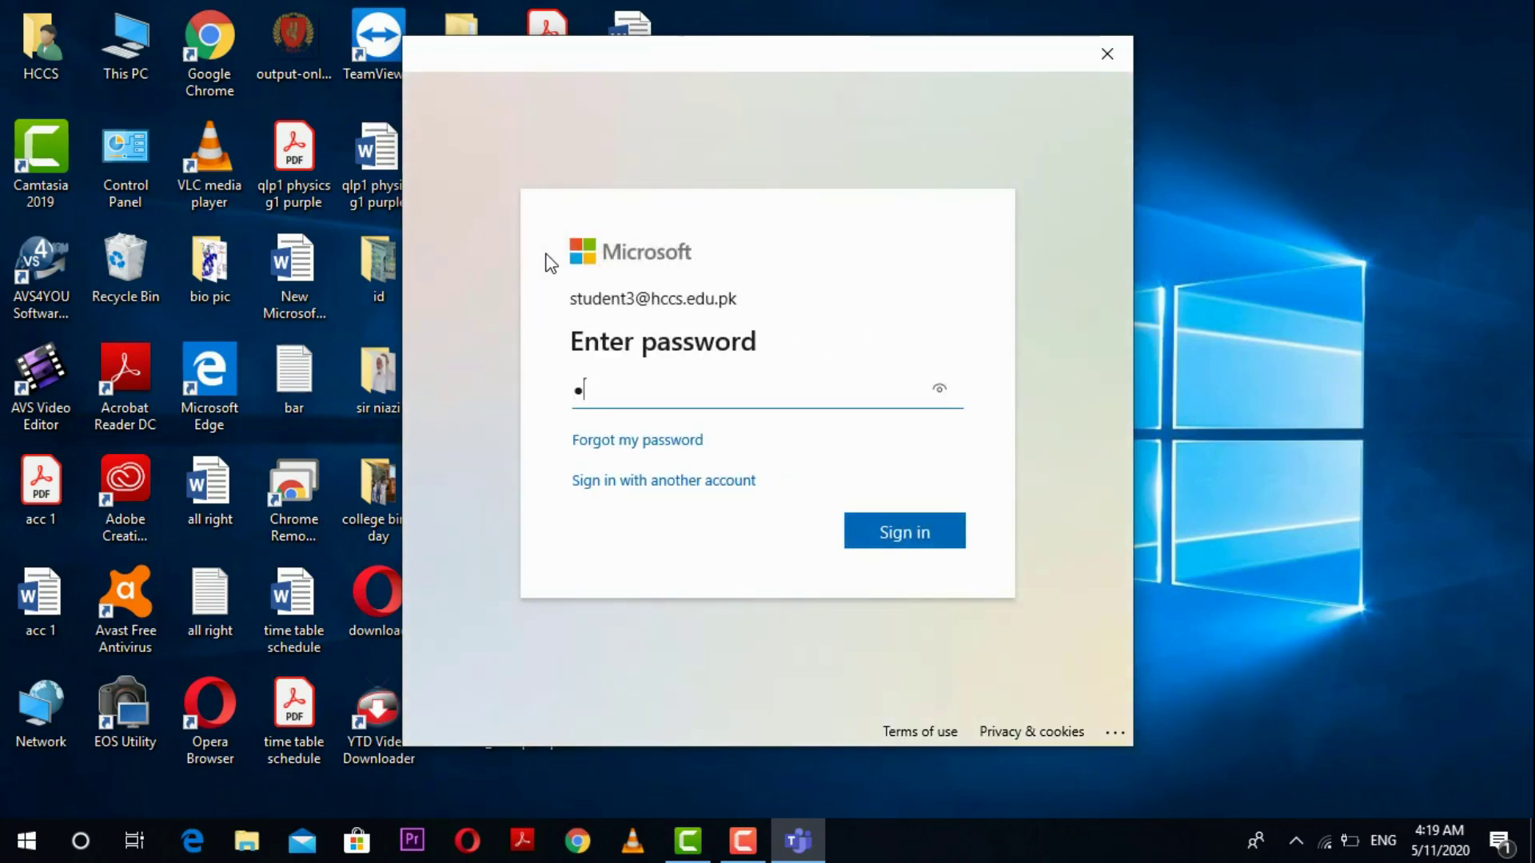
text(•••••••)
key(Return)
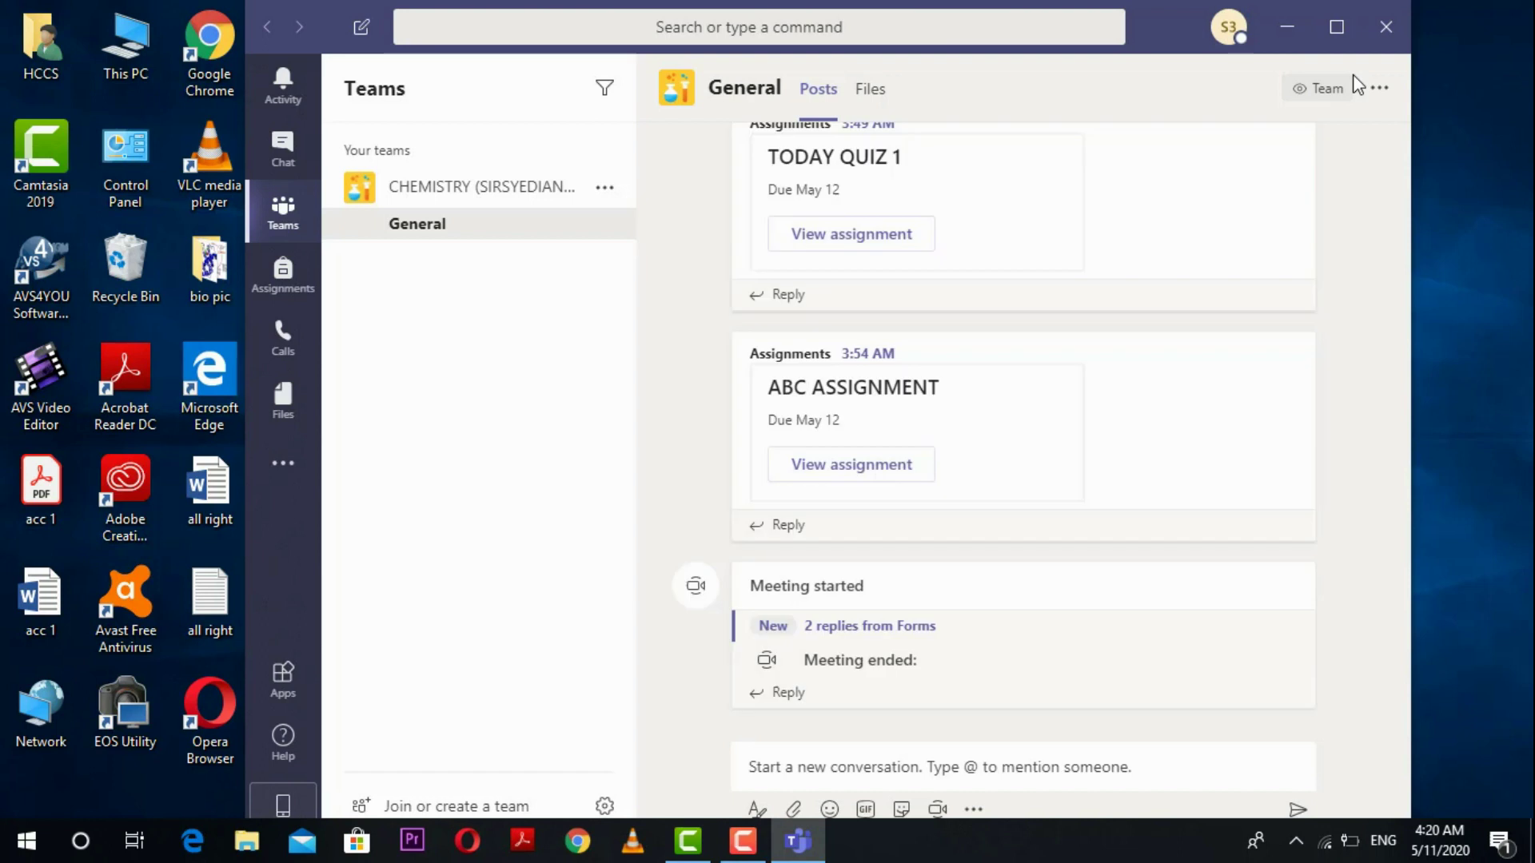
Step: Maximize the Teams window, switch from Chat back to Teams, and bring up Join or create a team
click(1334, 38)
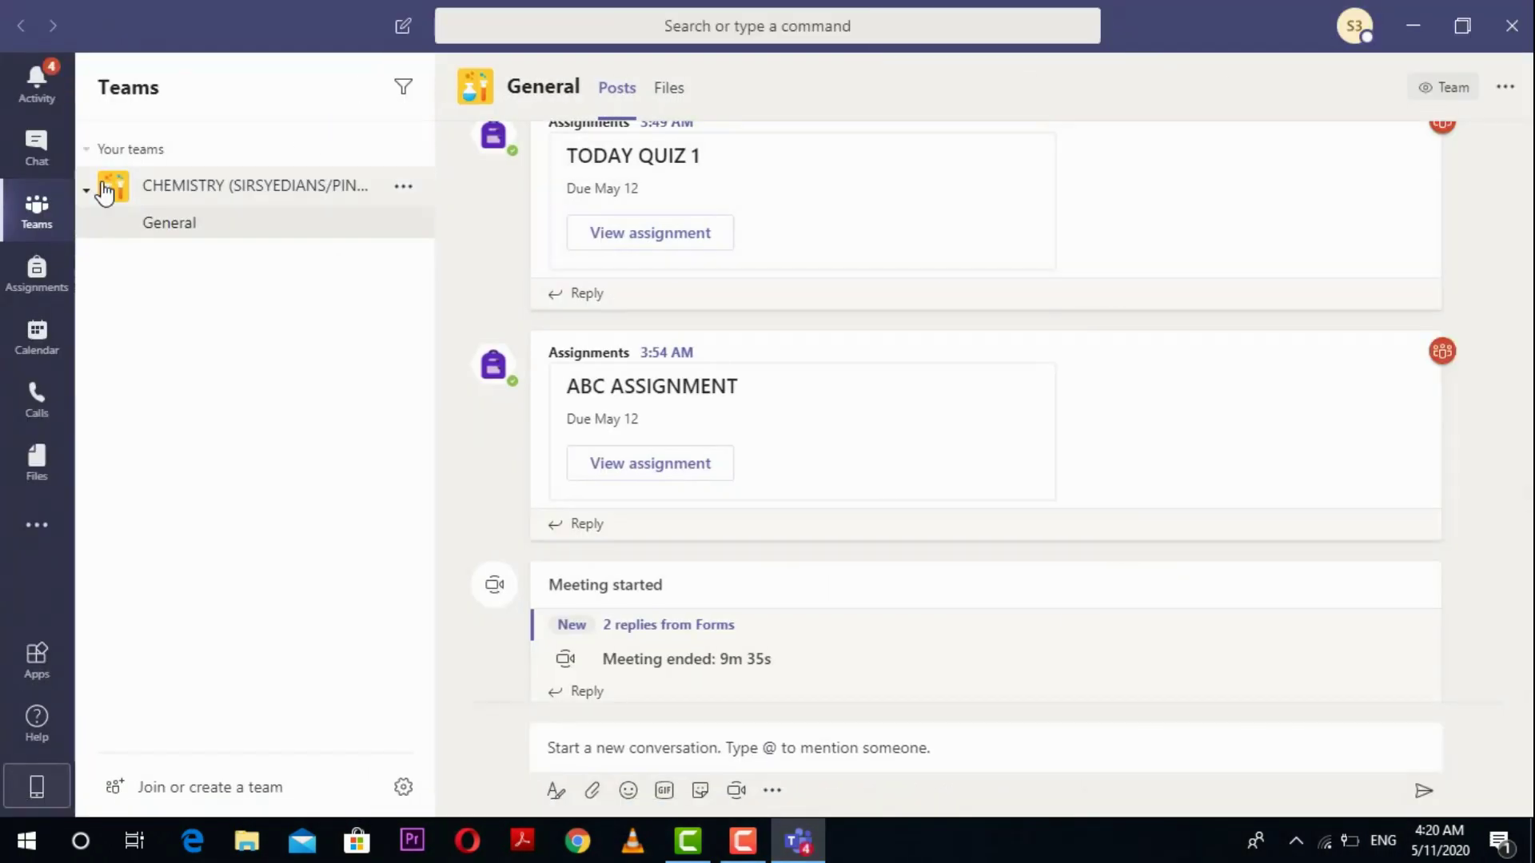
click(43, 157)
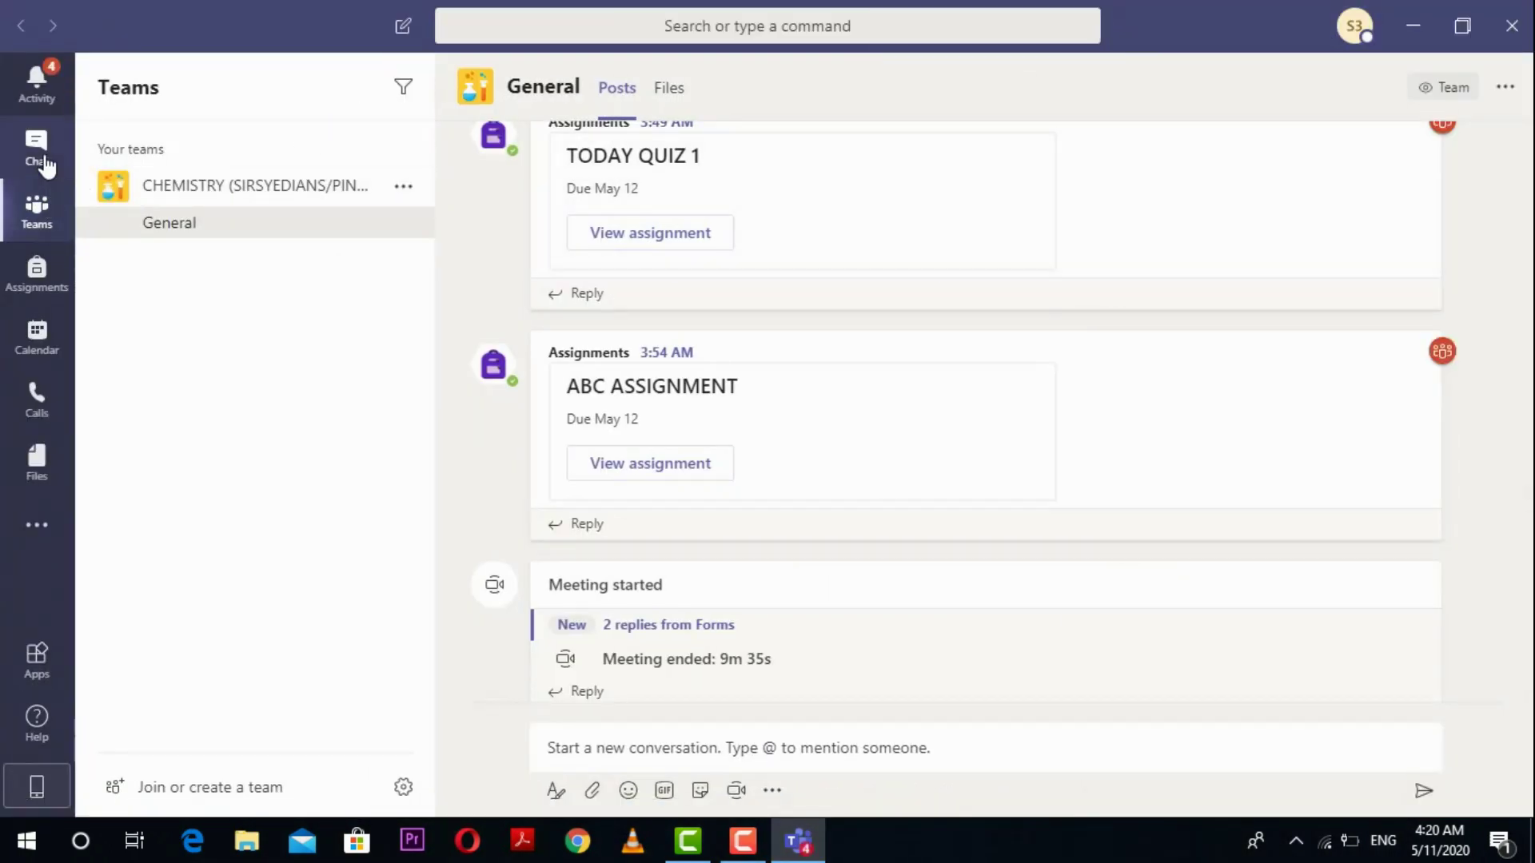
click(37, 209)
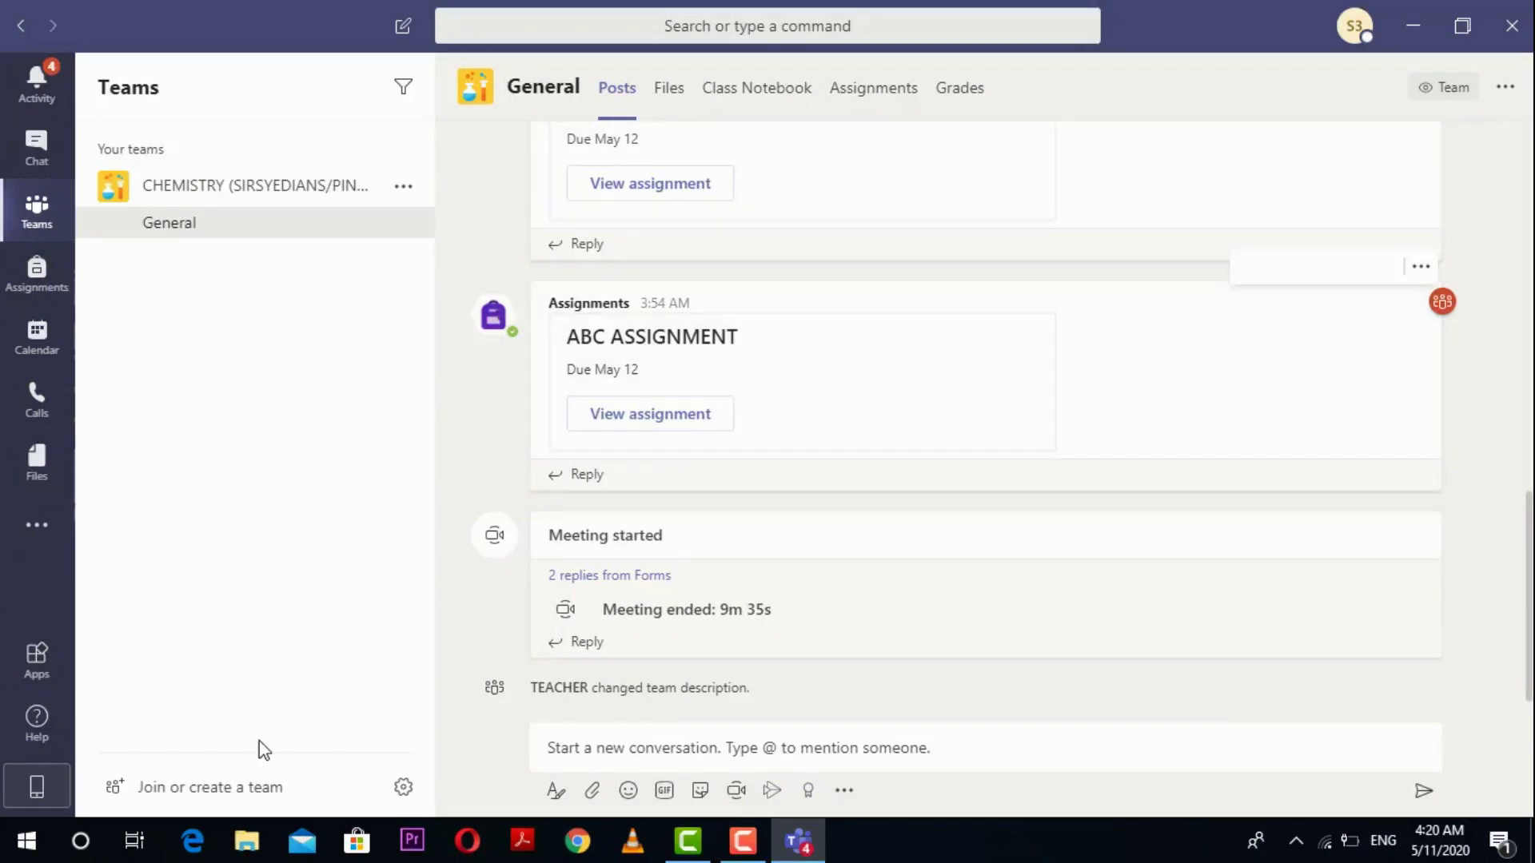
click(210, 792)
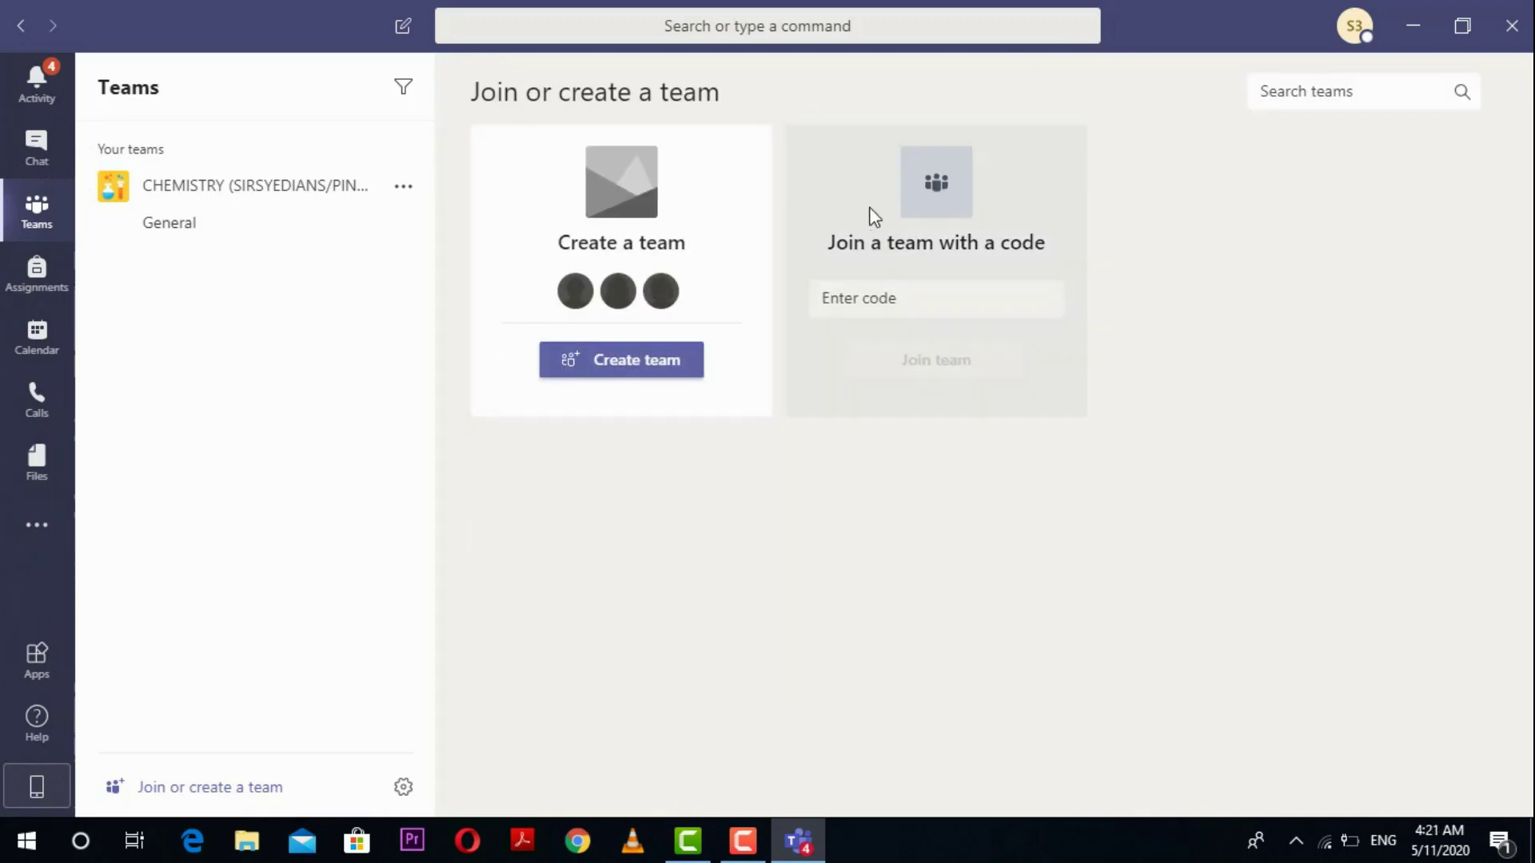
Step: Click into the Enter code field, then collapse the CHEMISTRY team's channel list
click(902, 298)
click(904, 307)
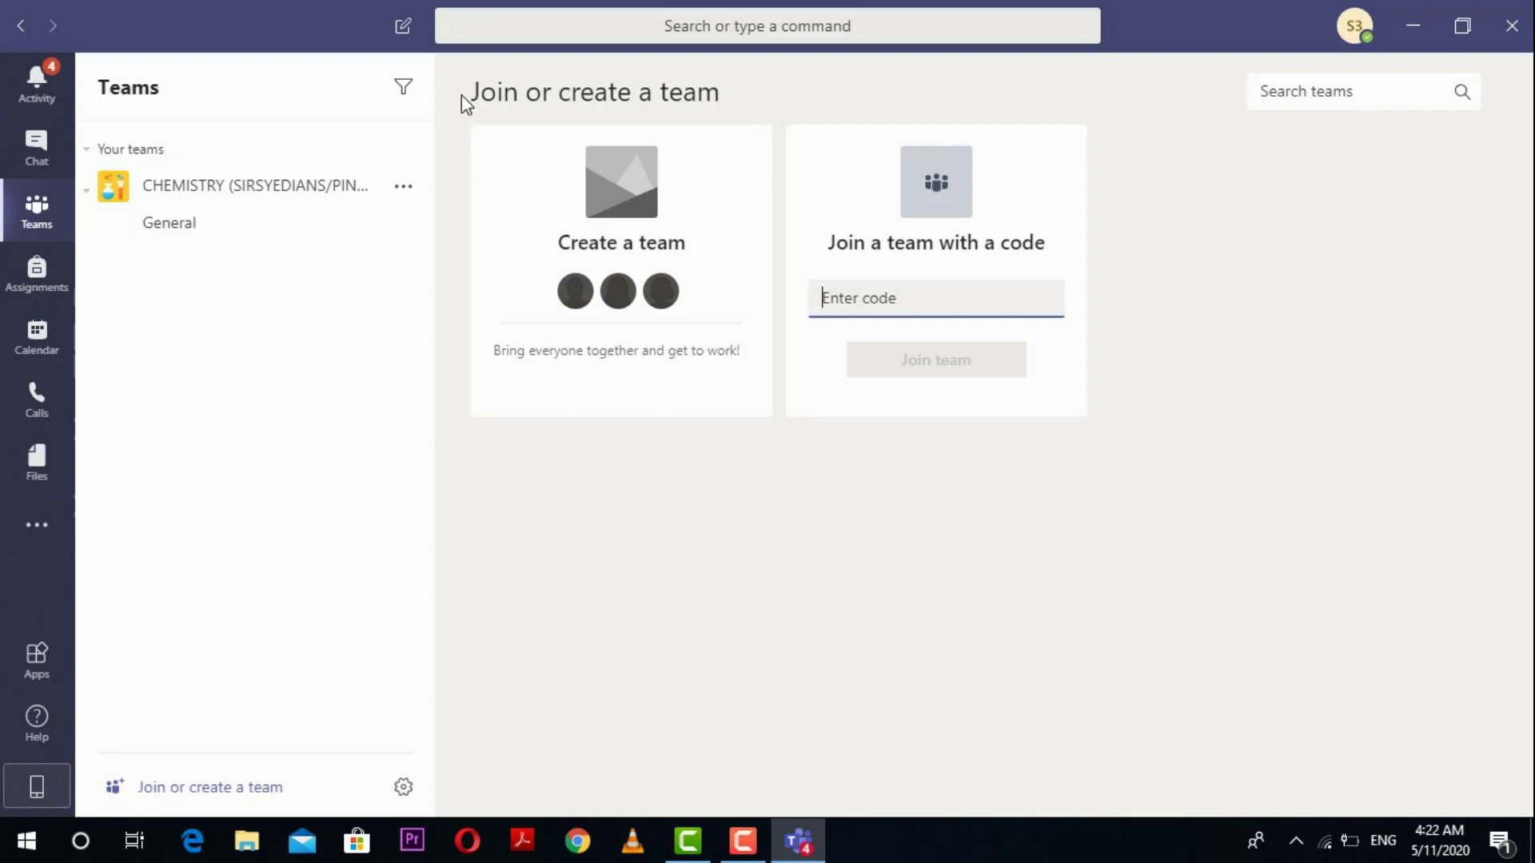
click(242, 192)
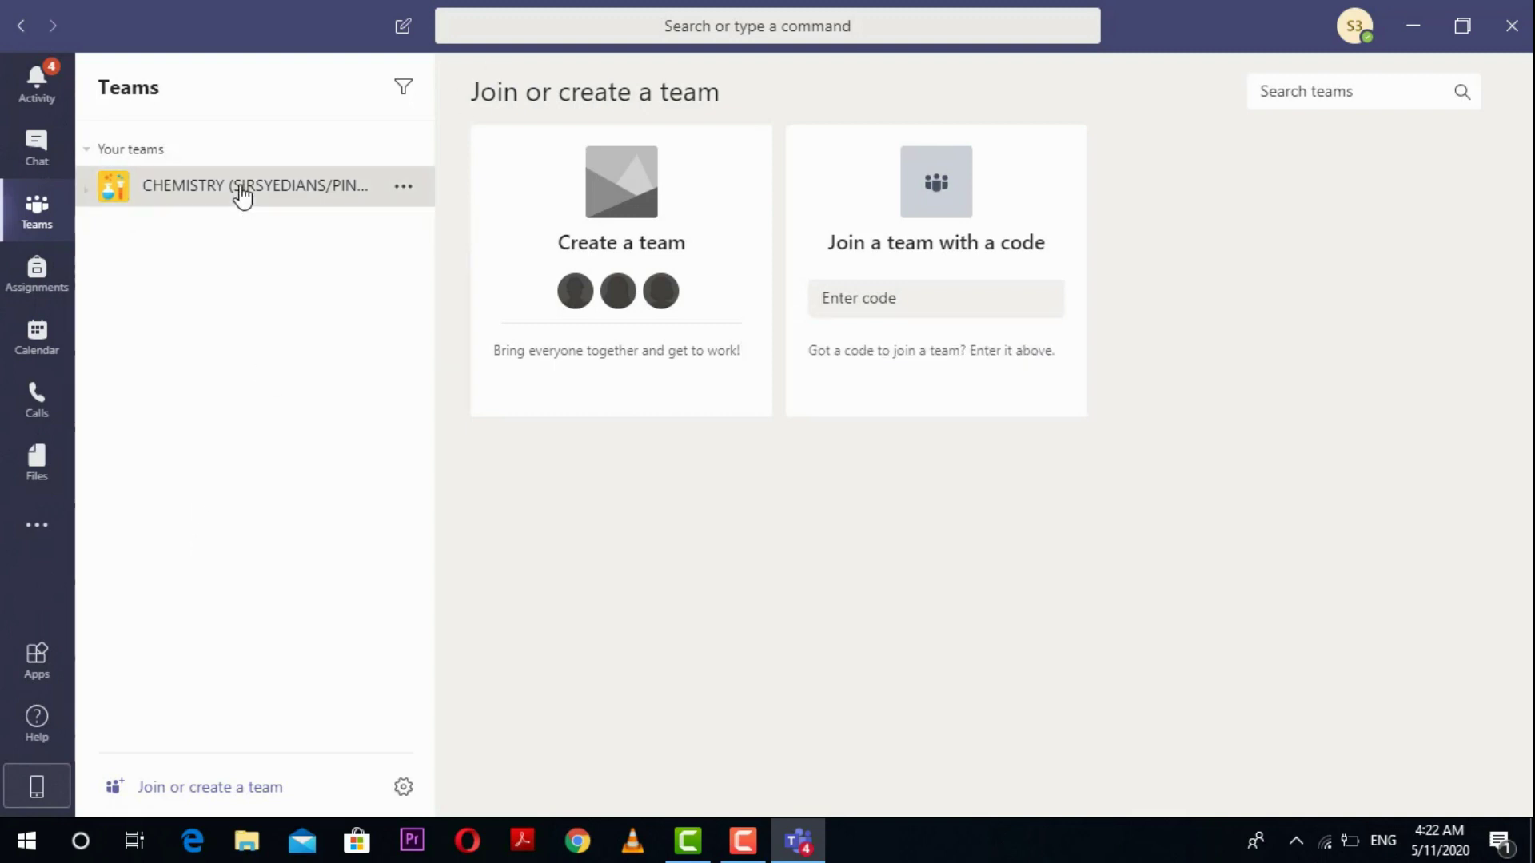
Step: Reopen CHEMISTRY General posts and scroll from the top through the announcements and assignment posts
click(242, 192)
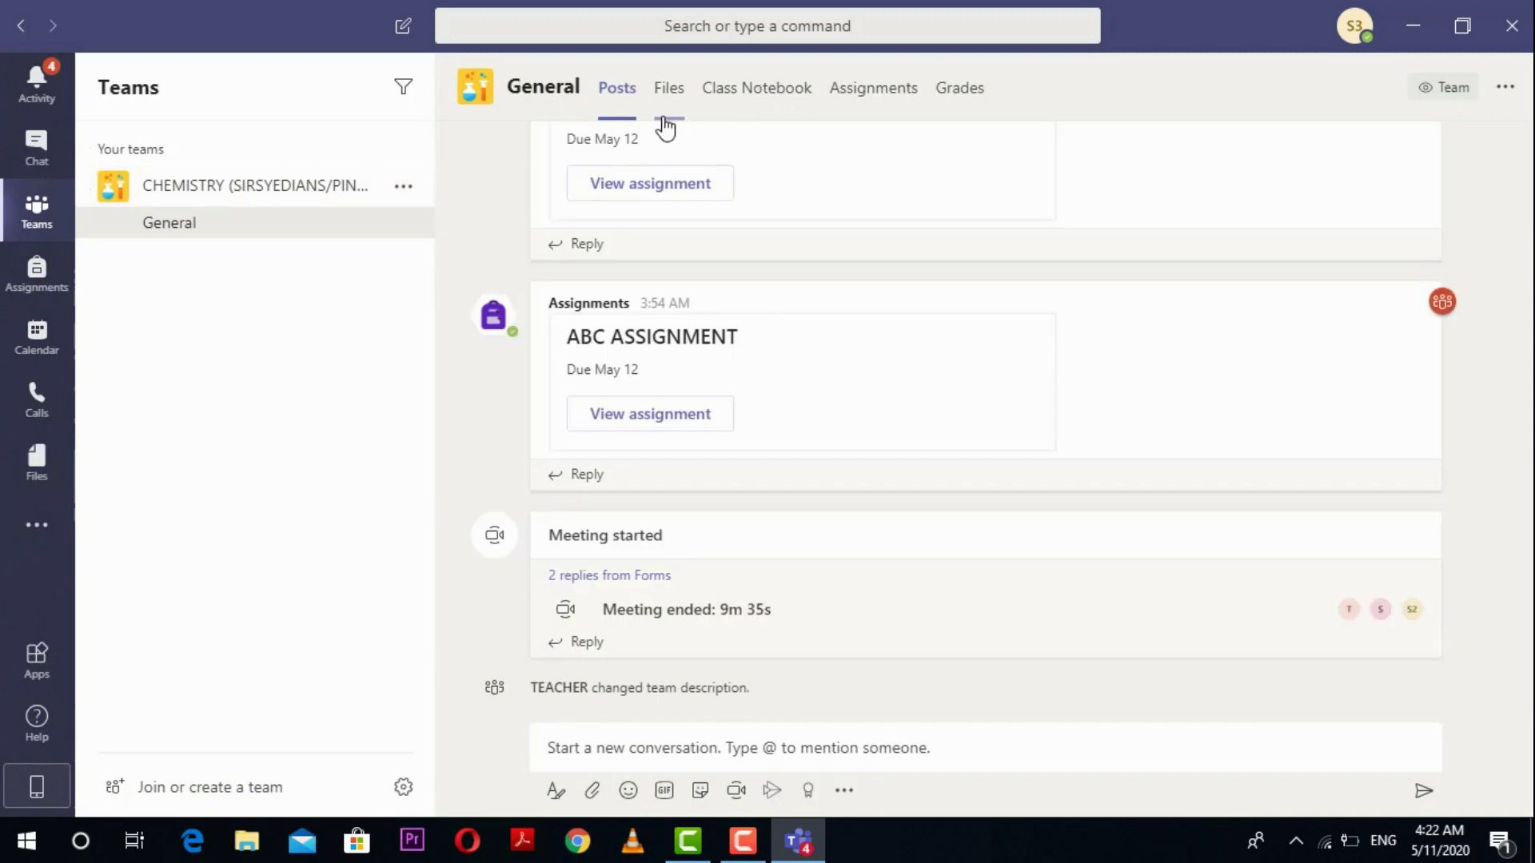
drag(1526, 600, 1527, 257)
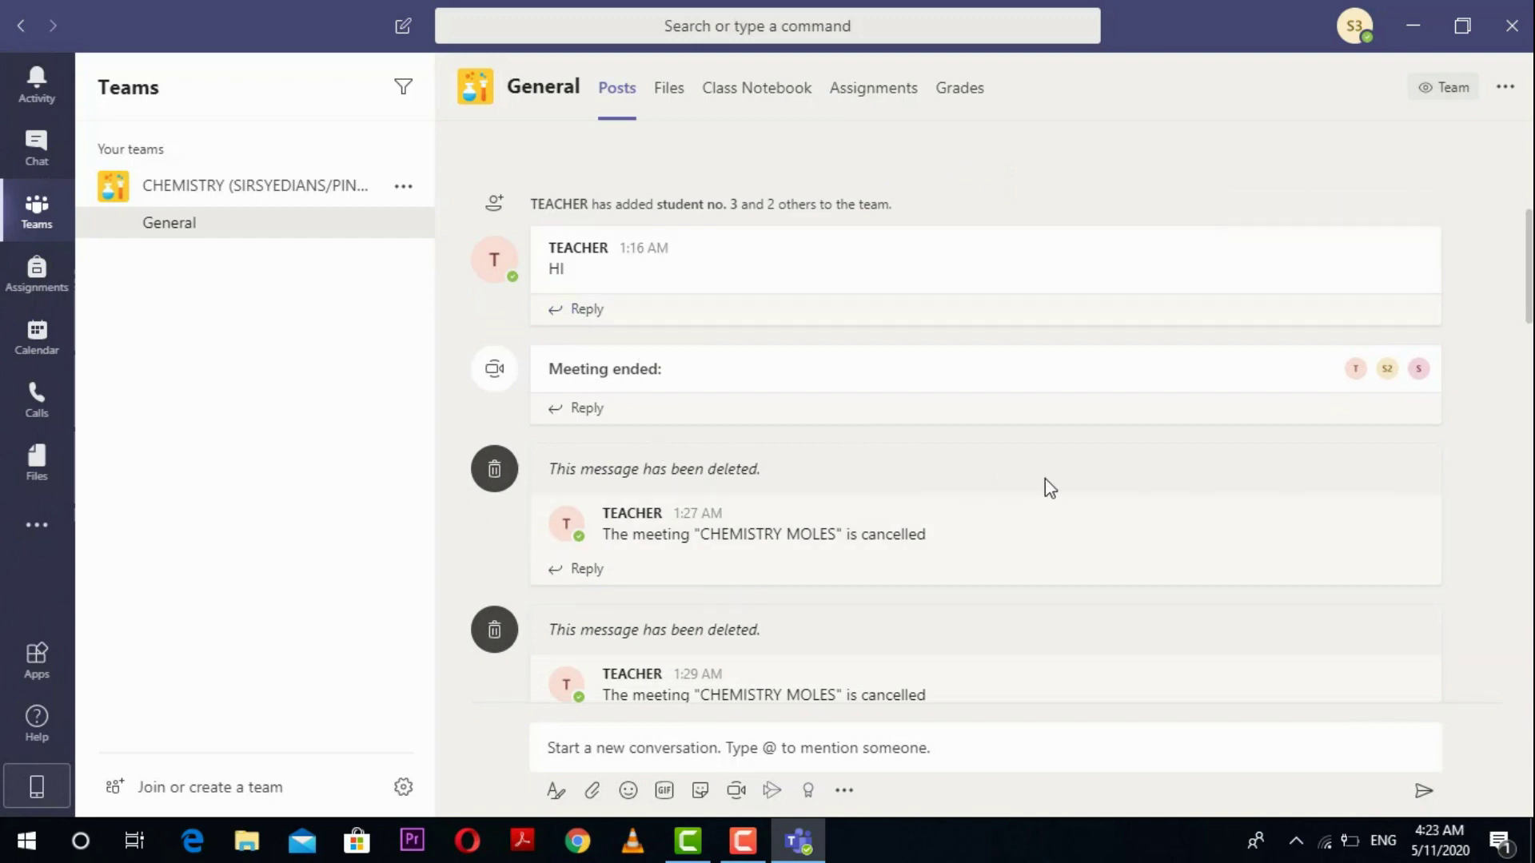
scroll(1050, 488, down, 5)
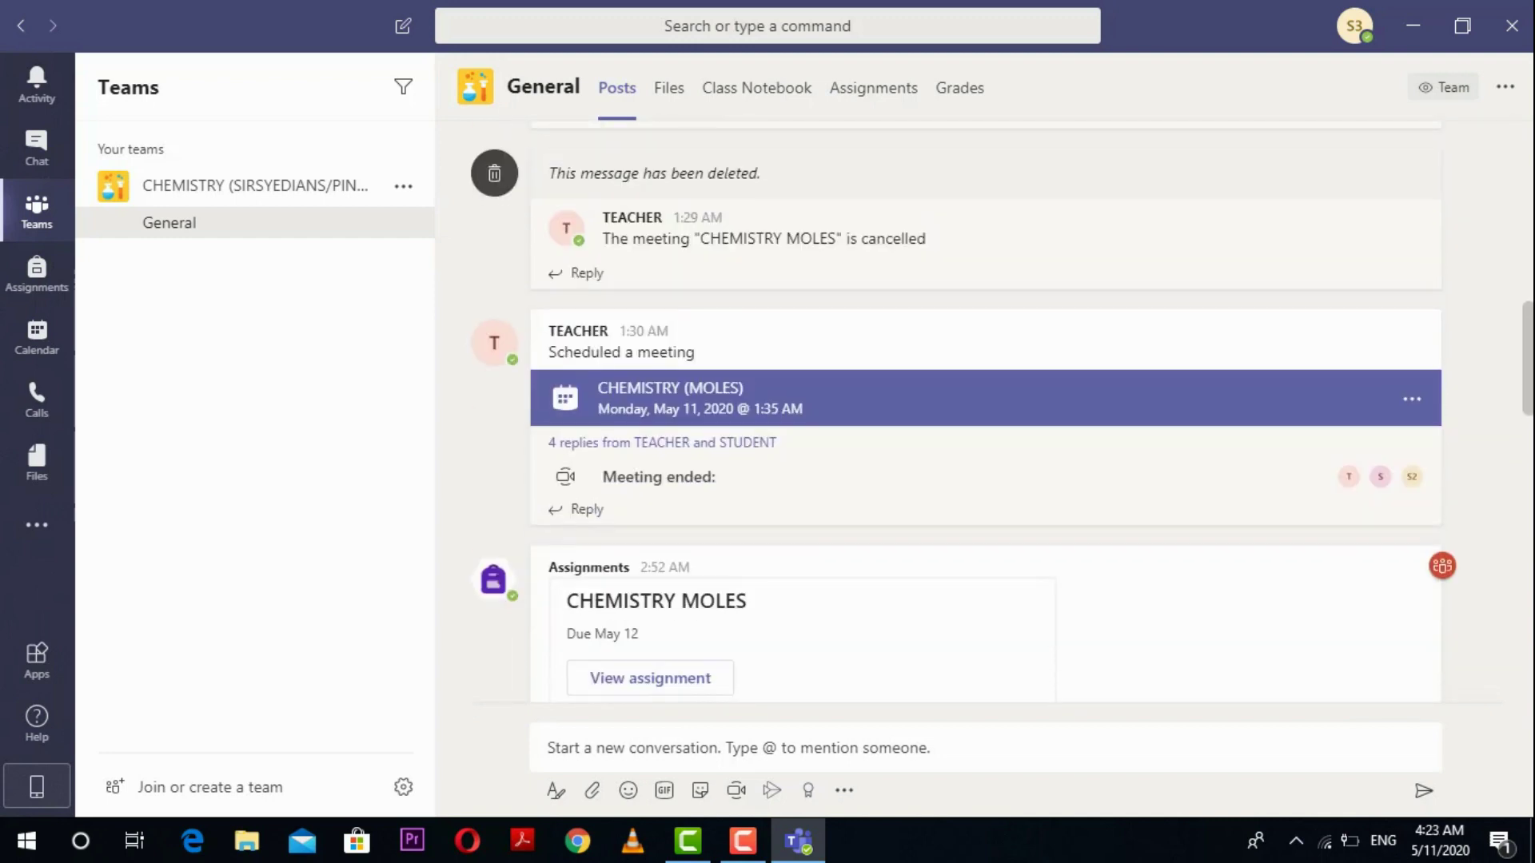
scroll(964, 413, down, 5)
scroll(964, 412, down, 3)
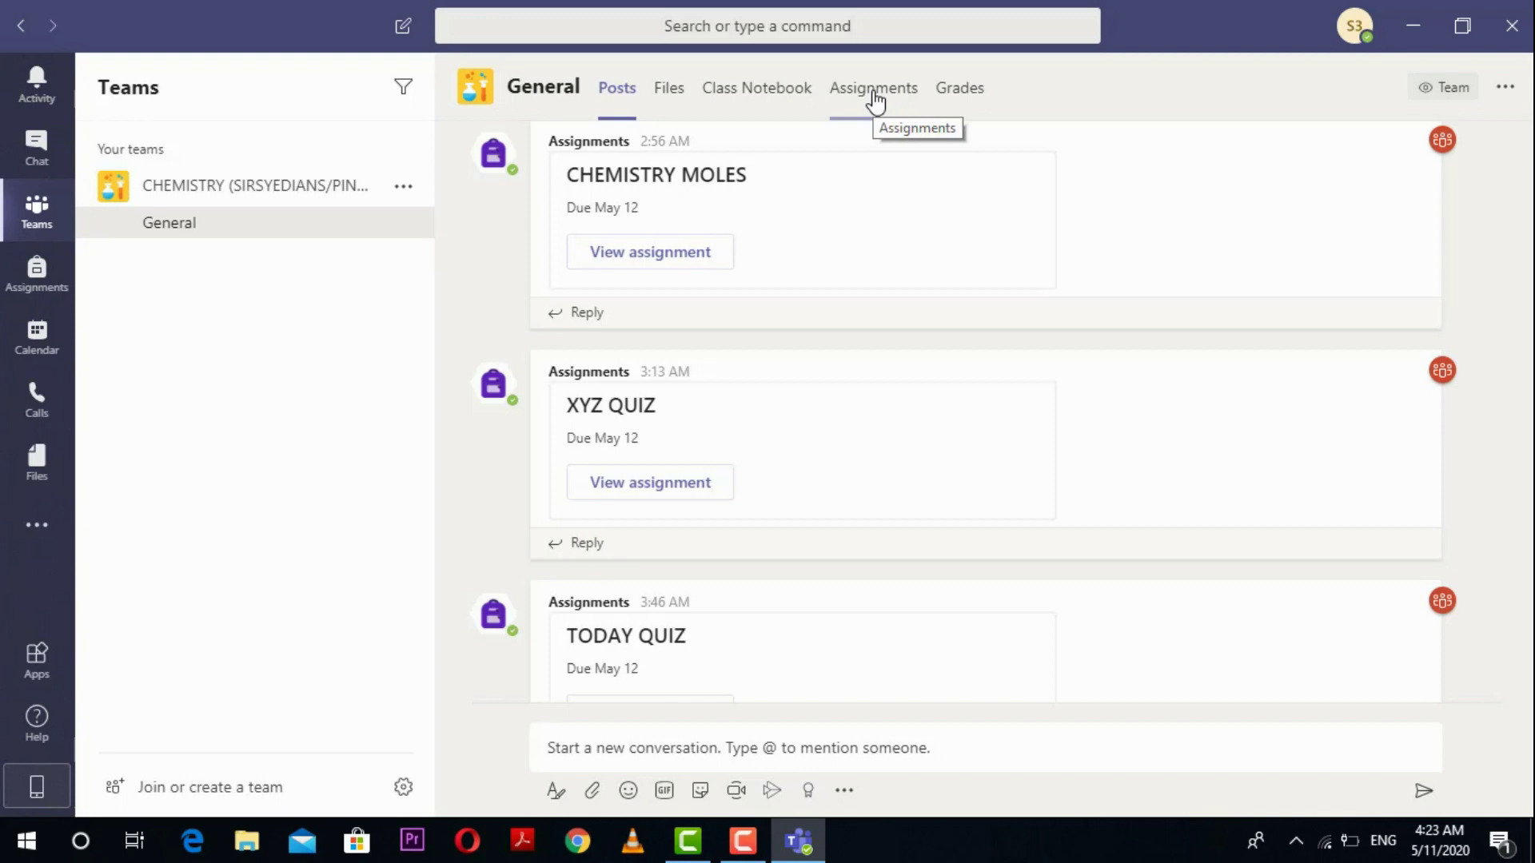
Step: In the Assignments overview, dismiss the read receipts notice and pick the CHEMISTRY class
click(30, 293)
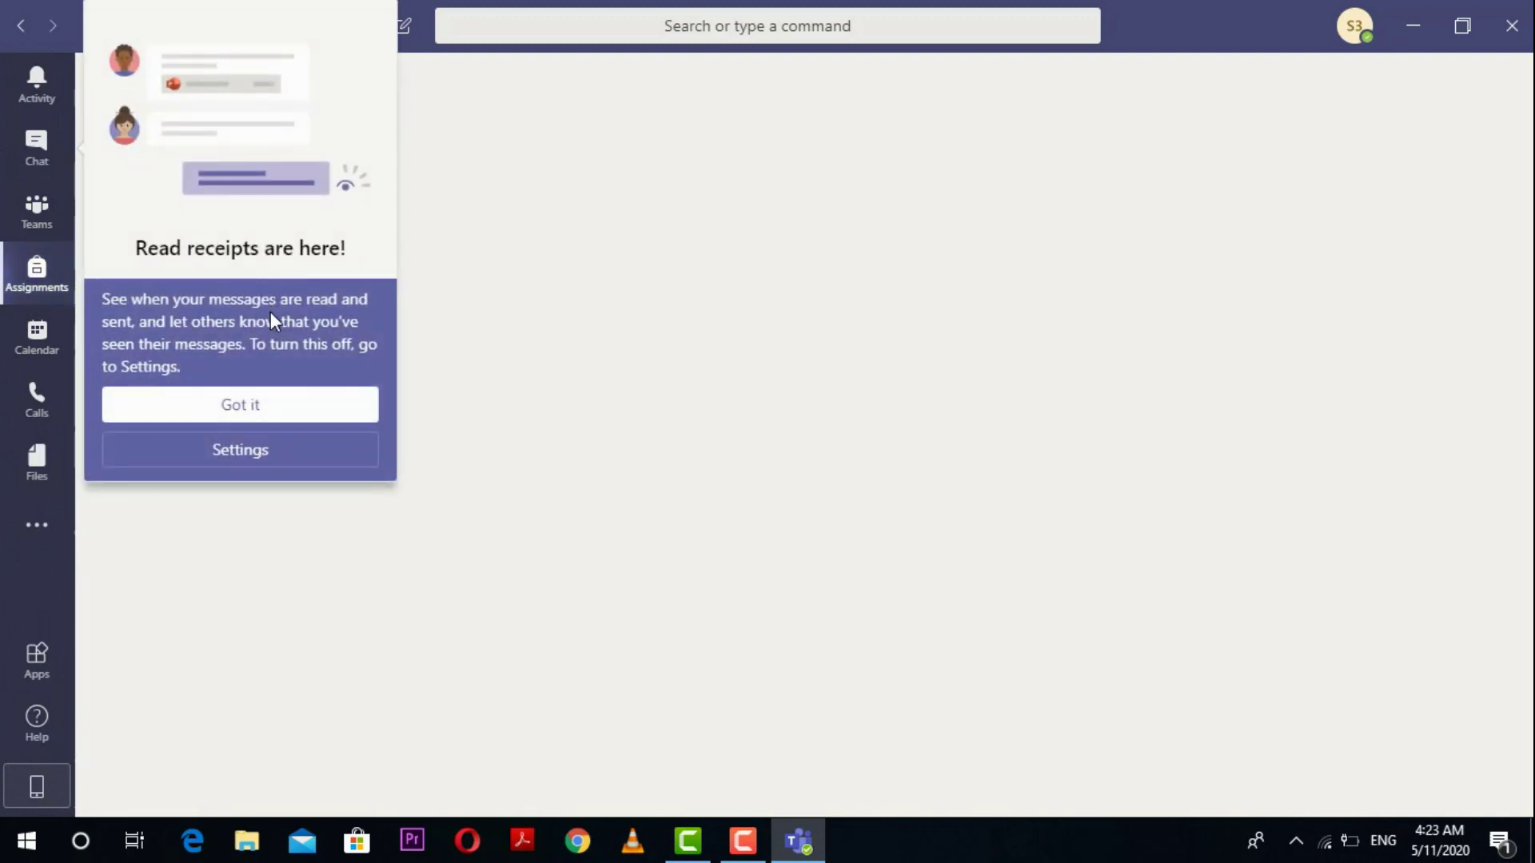
click(247, 401)
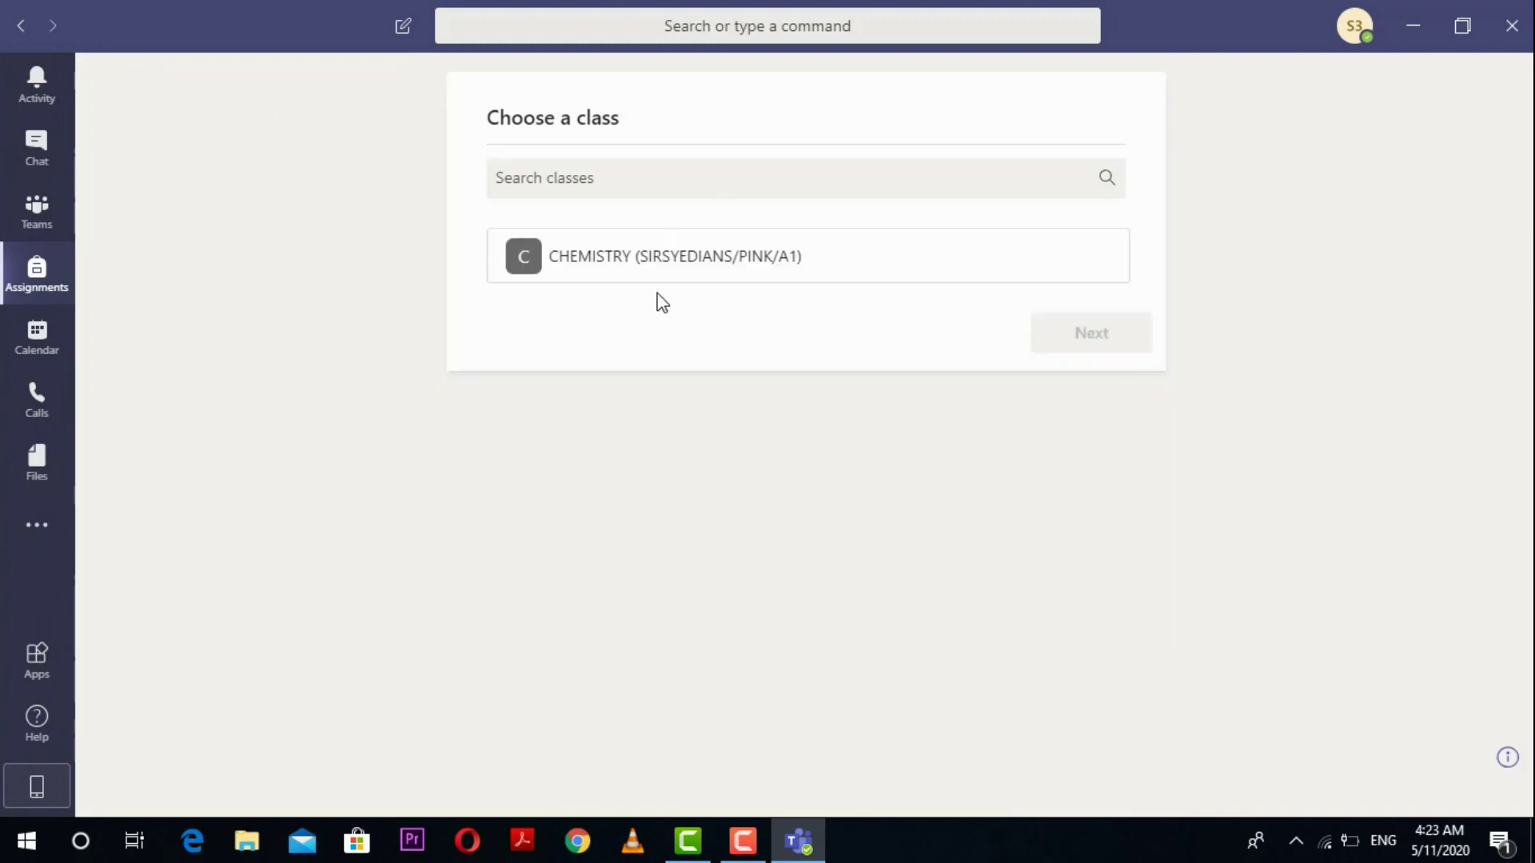
click(650, 292)
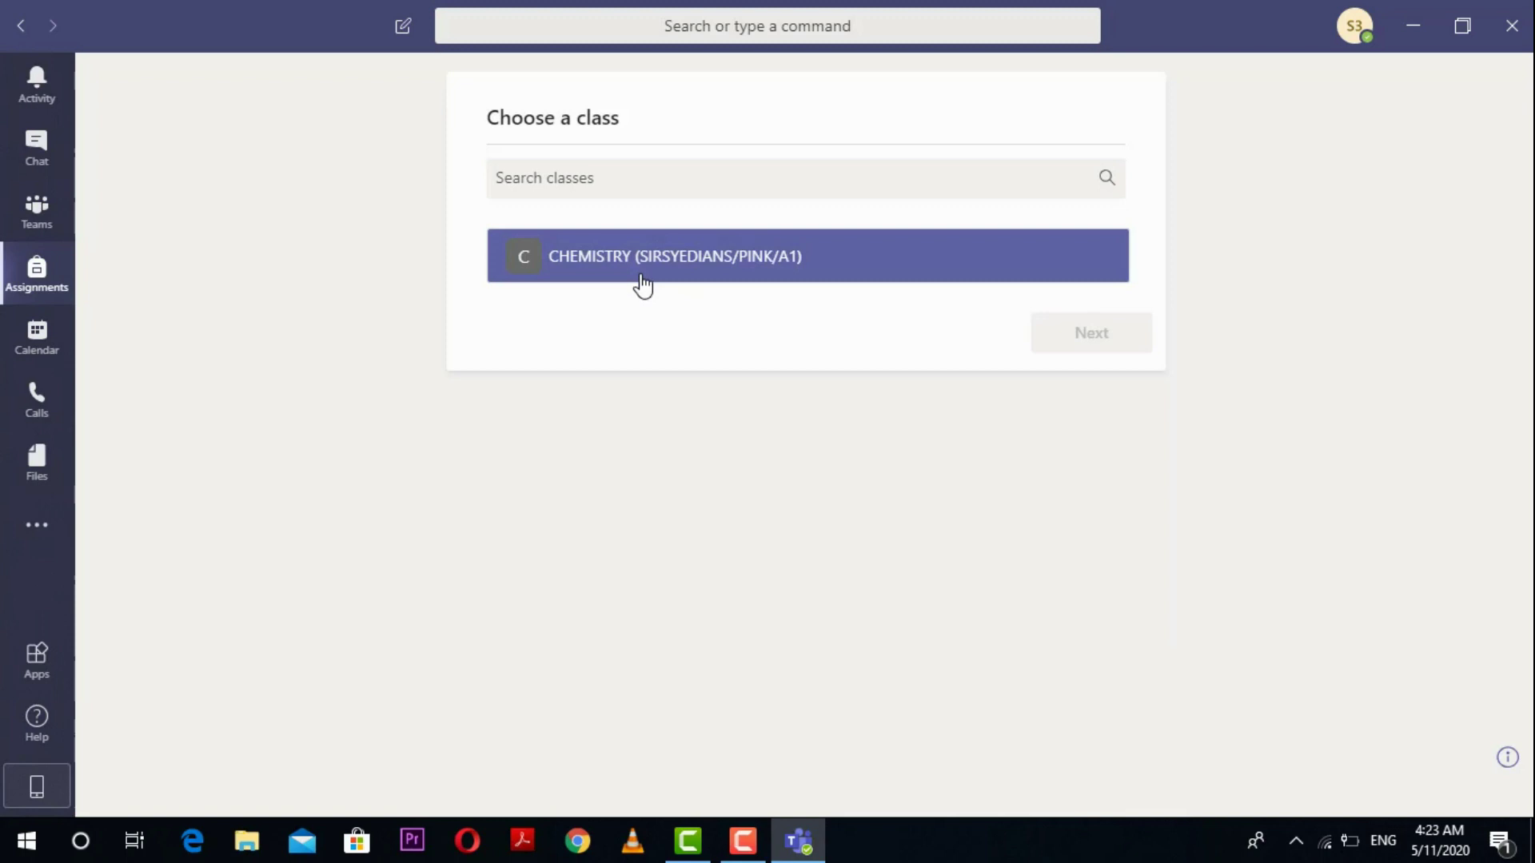
click(642, 282)
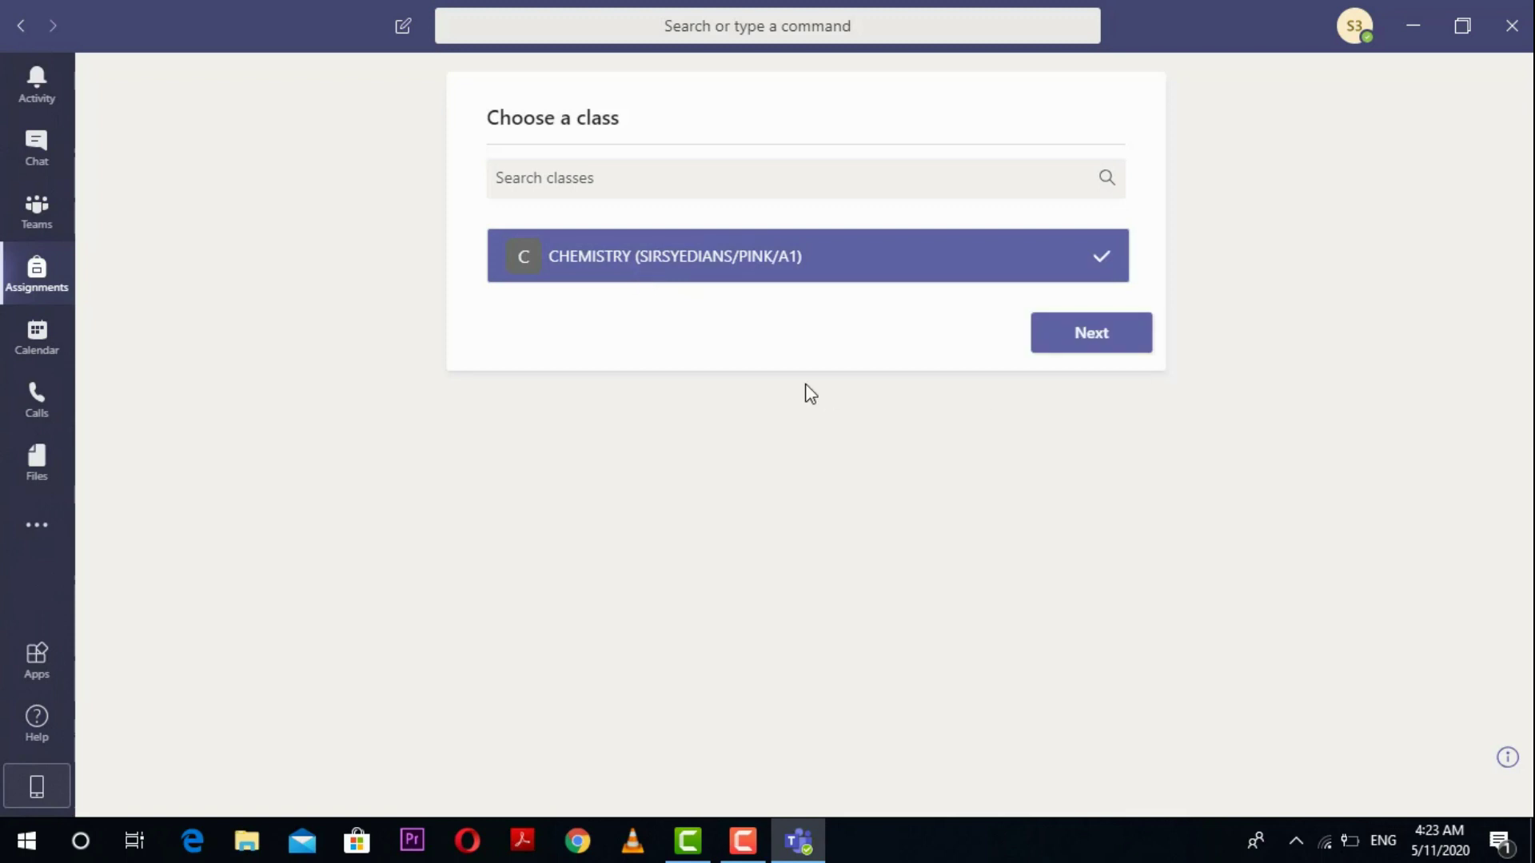
Step: On the CHEMISTRY General channel's Assignments tab, open the TODAY QUIZ 1 assignment
click(52, 214)
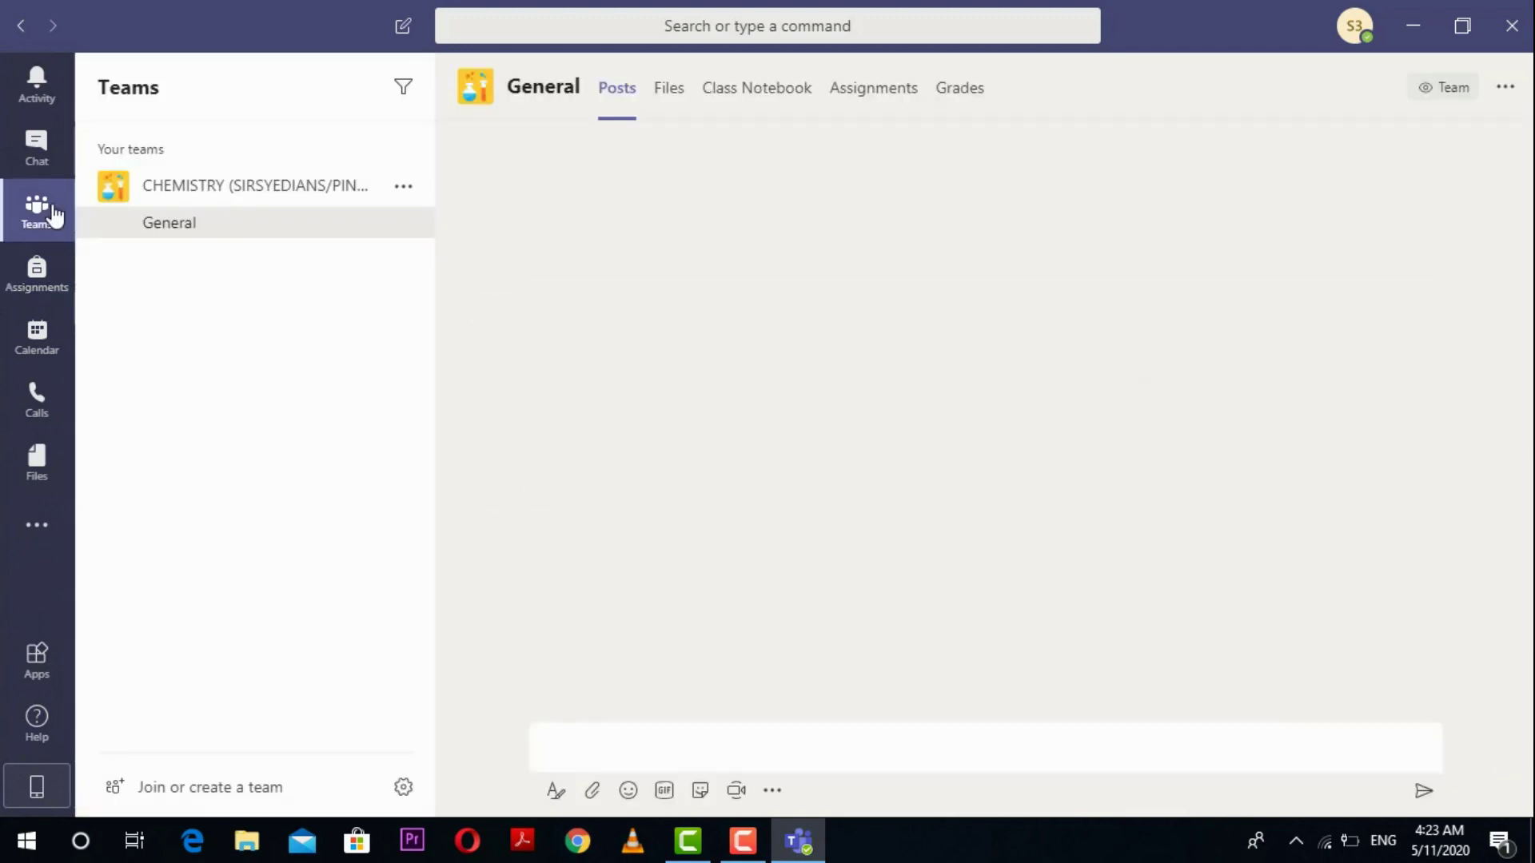
click(875, 93)
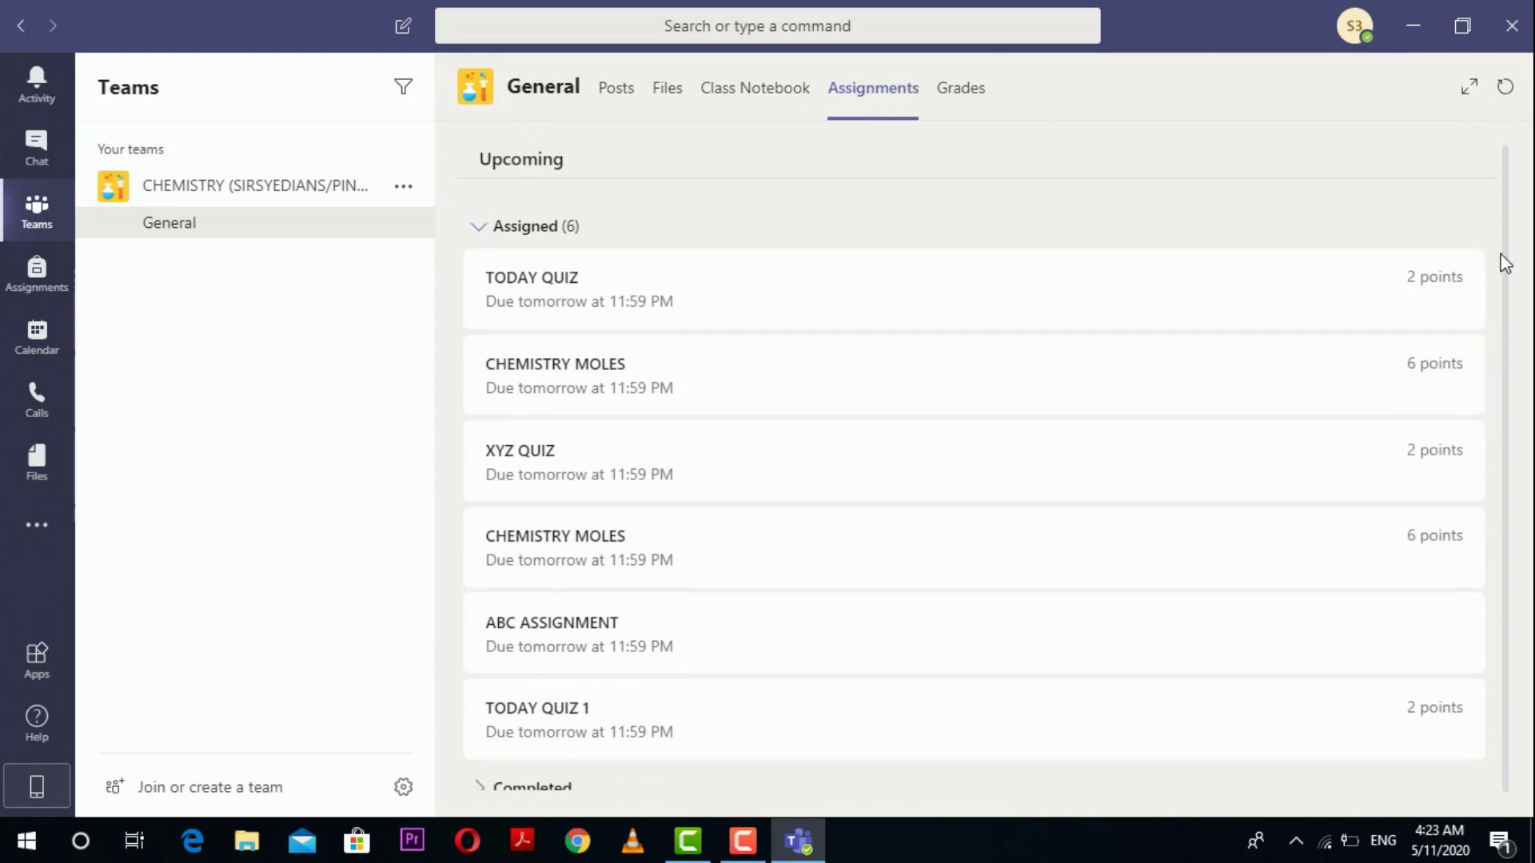
scroll(1503, 344, down, 1)
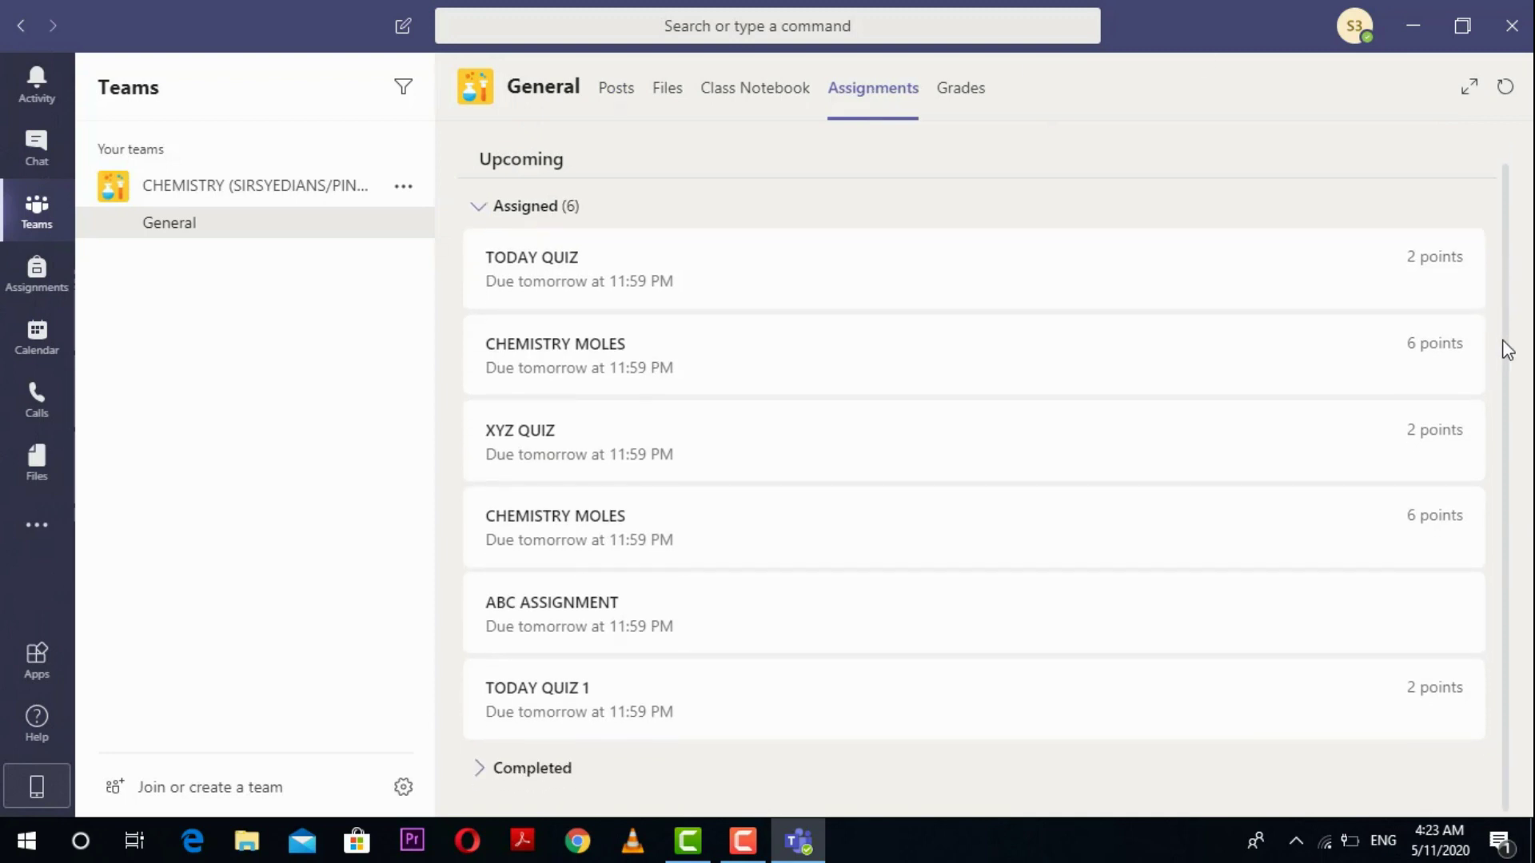
scroll(1511, 256, up, 1)
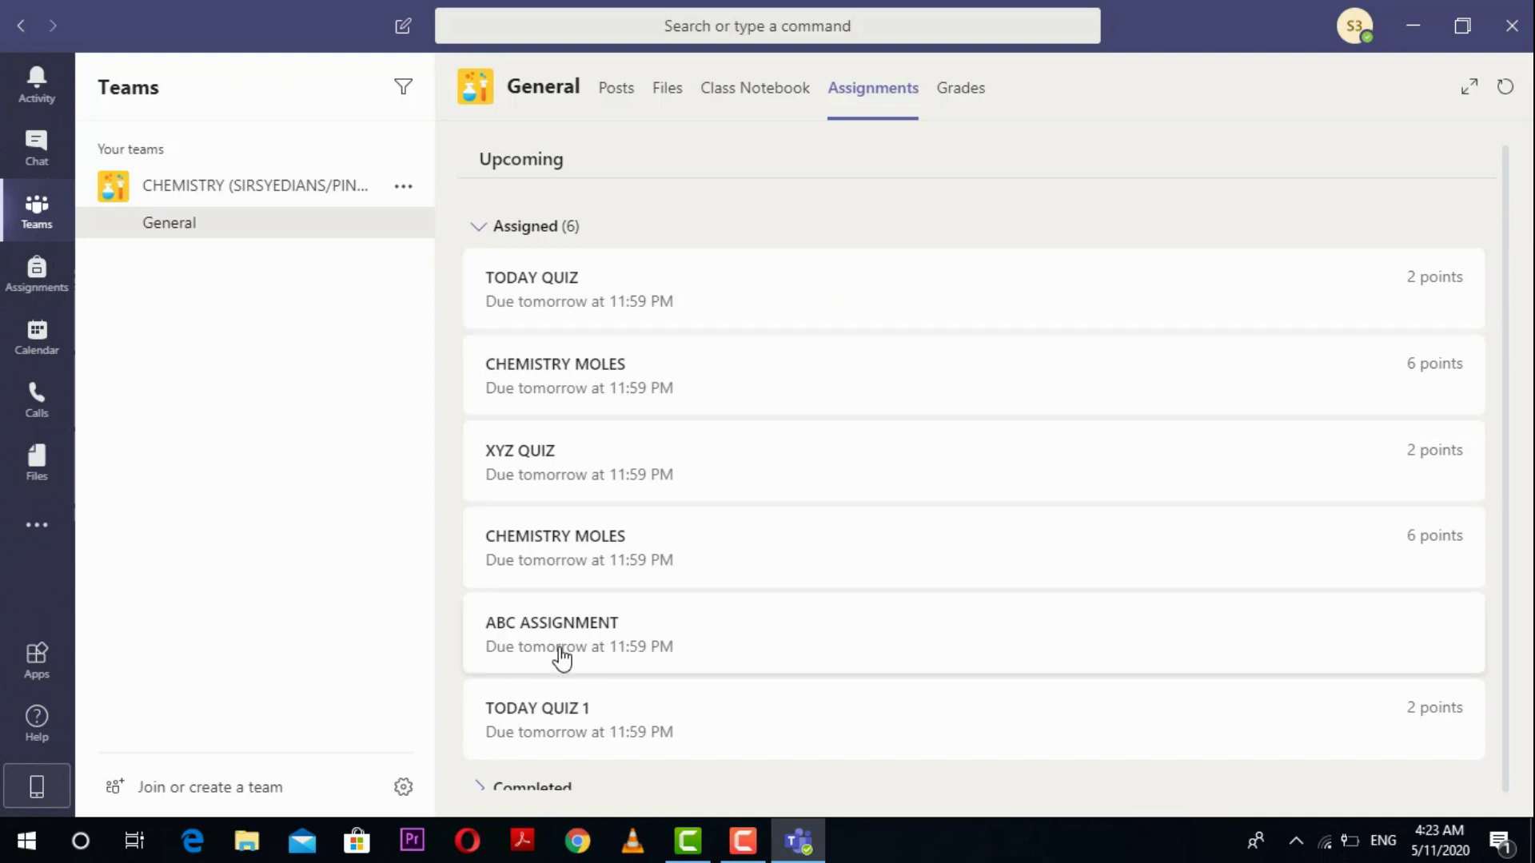
click(636, 721)
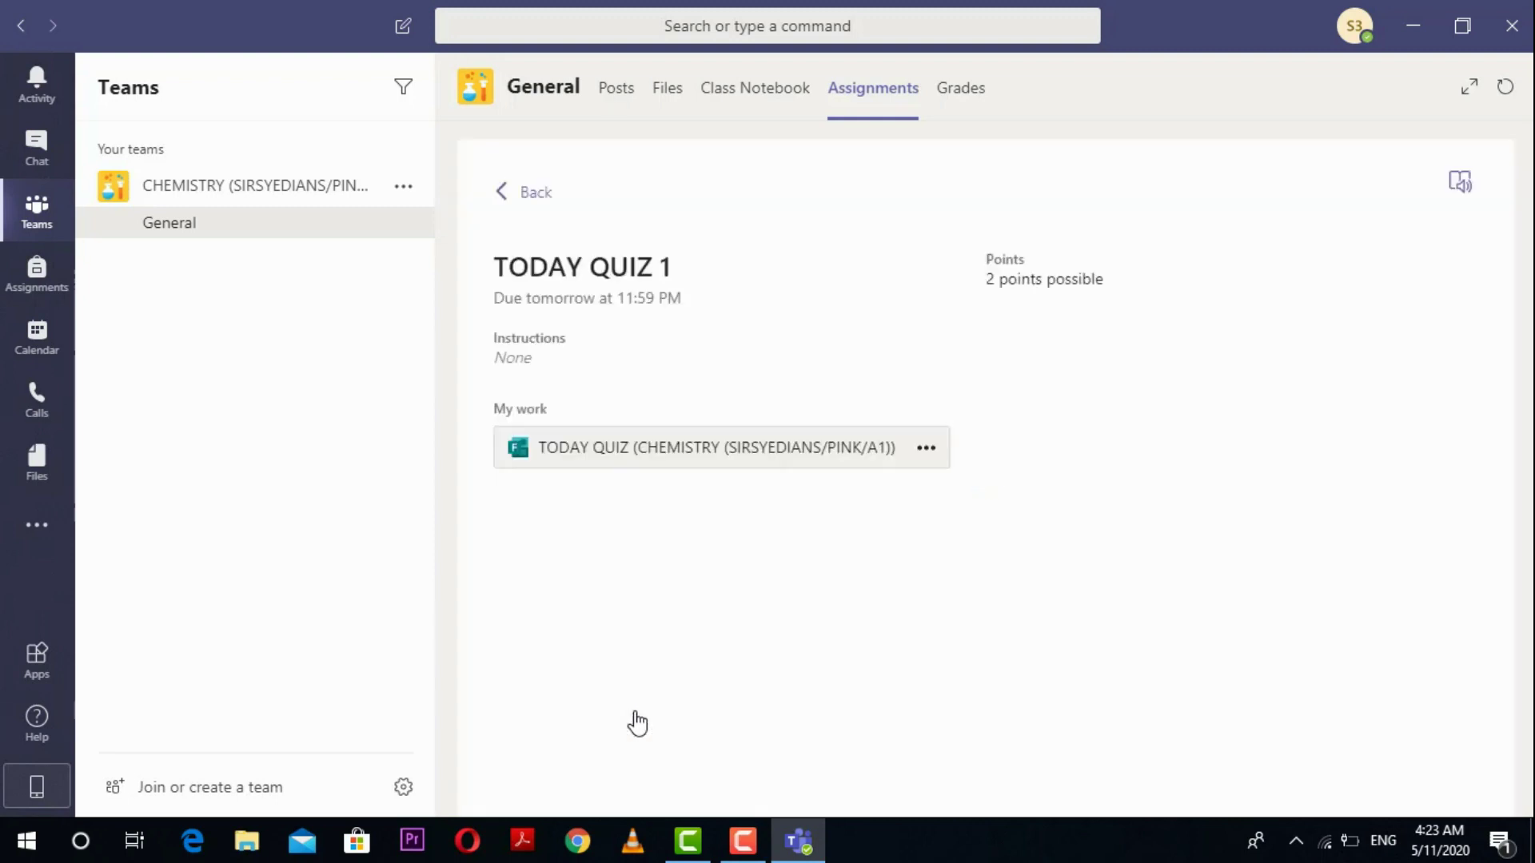
Step: Open the TODAY QUIZ form, answer 5 for question 1 and SIRSYED for question 2, then submit
click(718, 453)
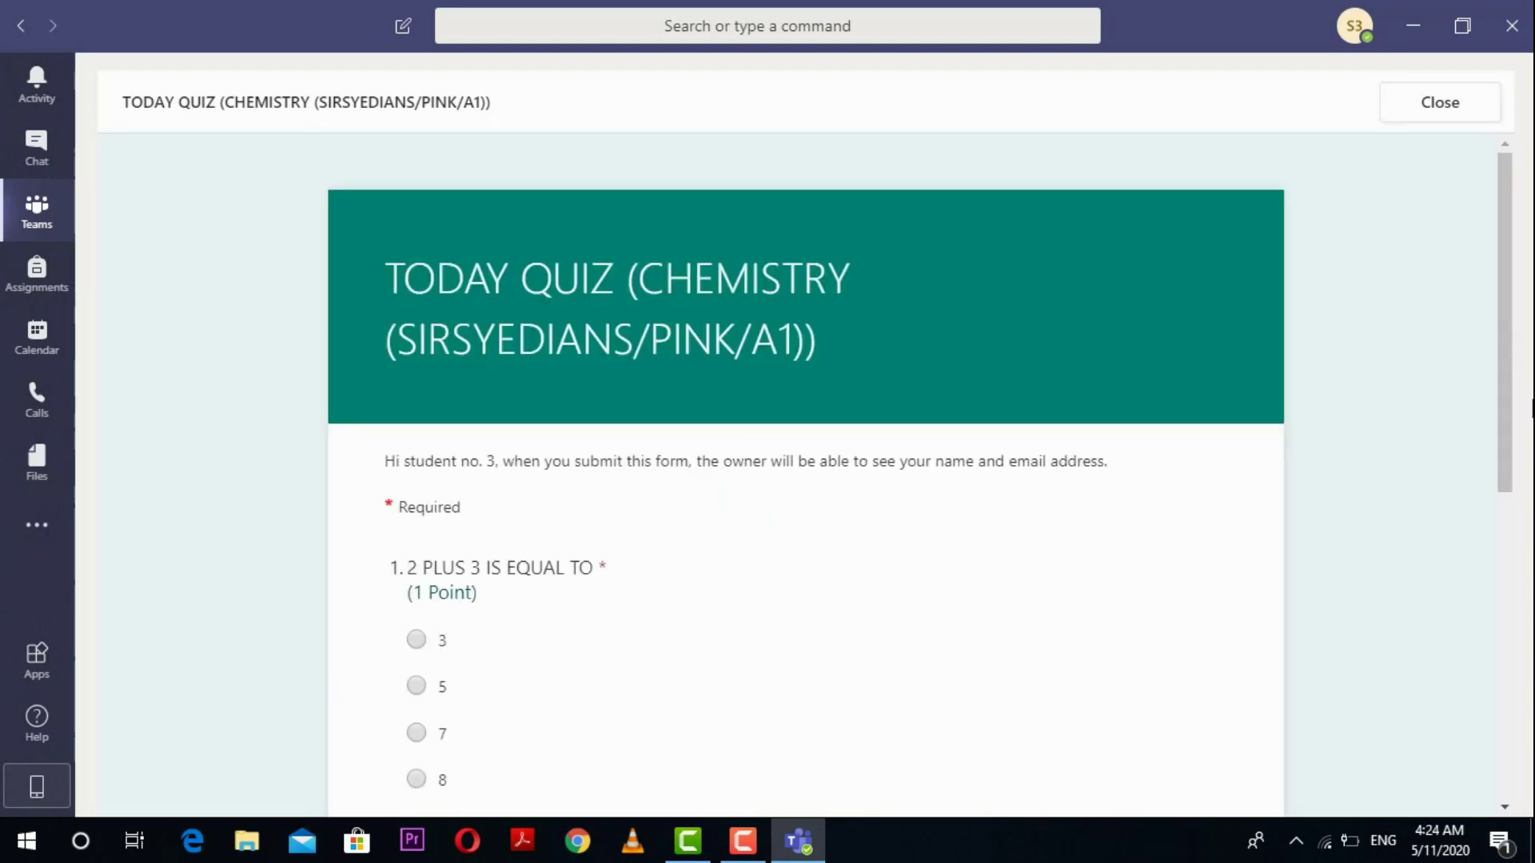
drag(1514, 375, 1518, 514)
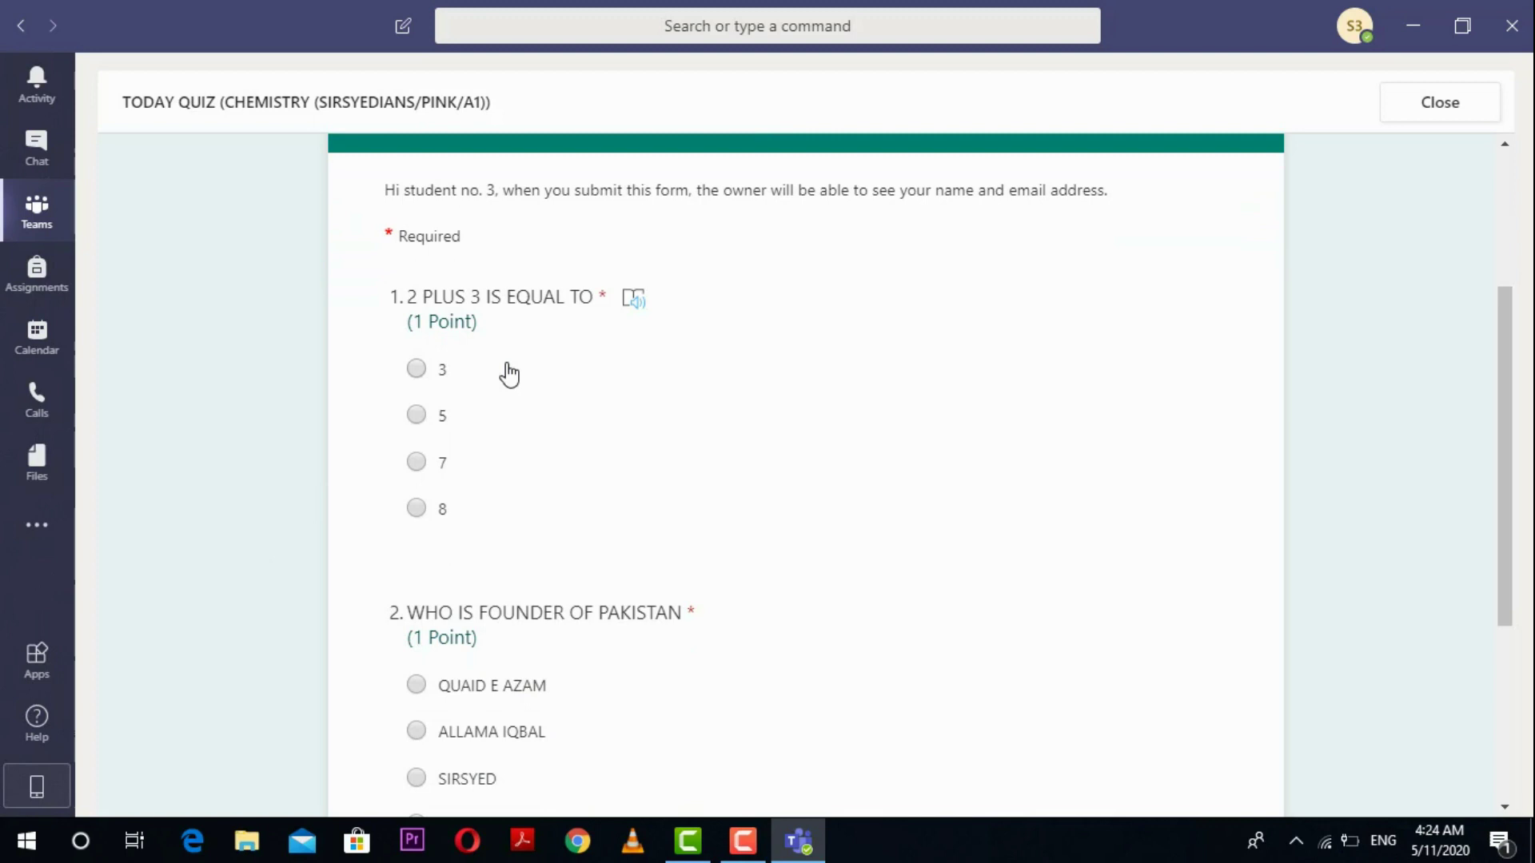
click(416, 415)
drag(1504, 472, 1511, 535)
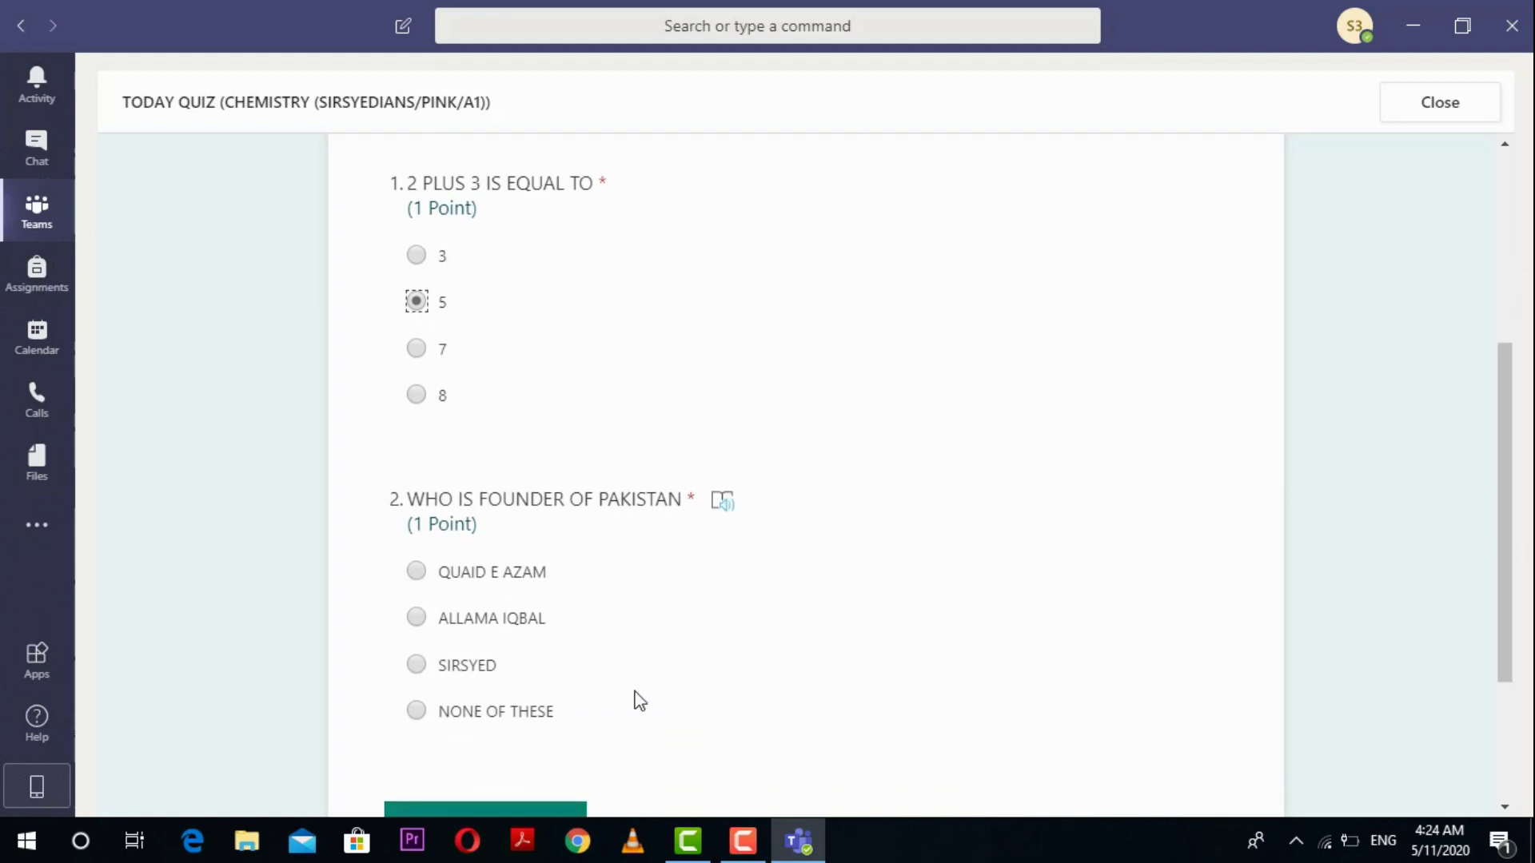
click(416, 665)
drag(1499, 525, 1512, 596)
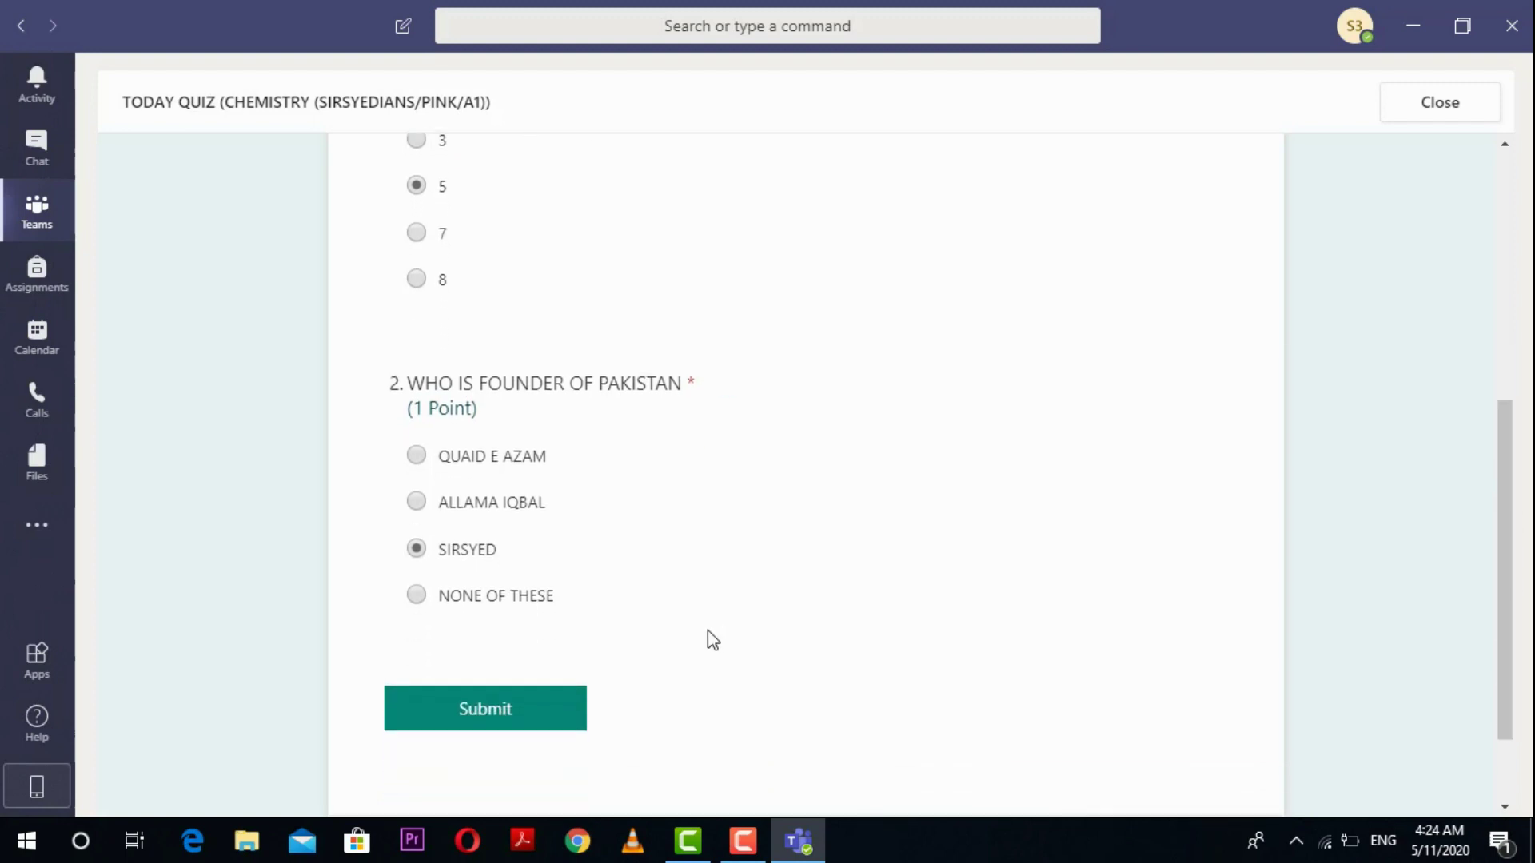
click(535, 716)
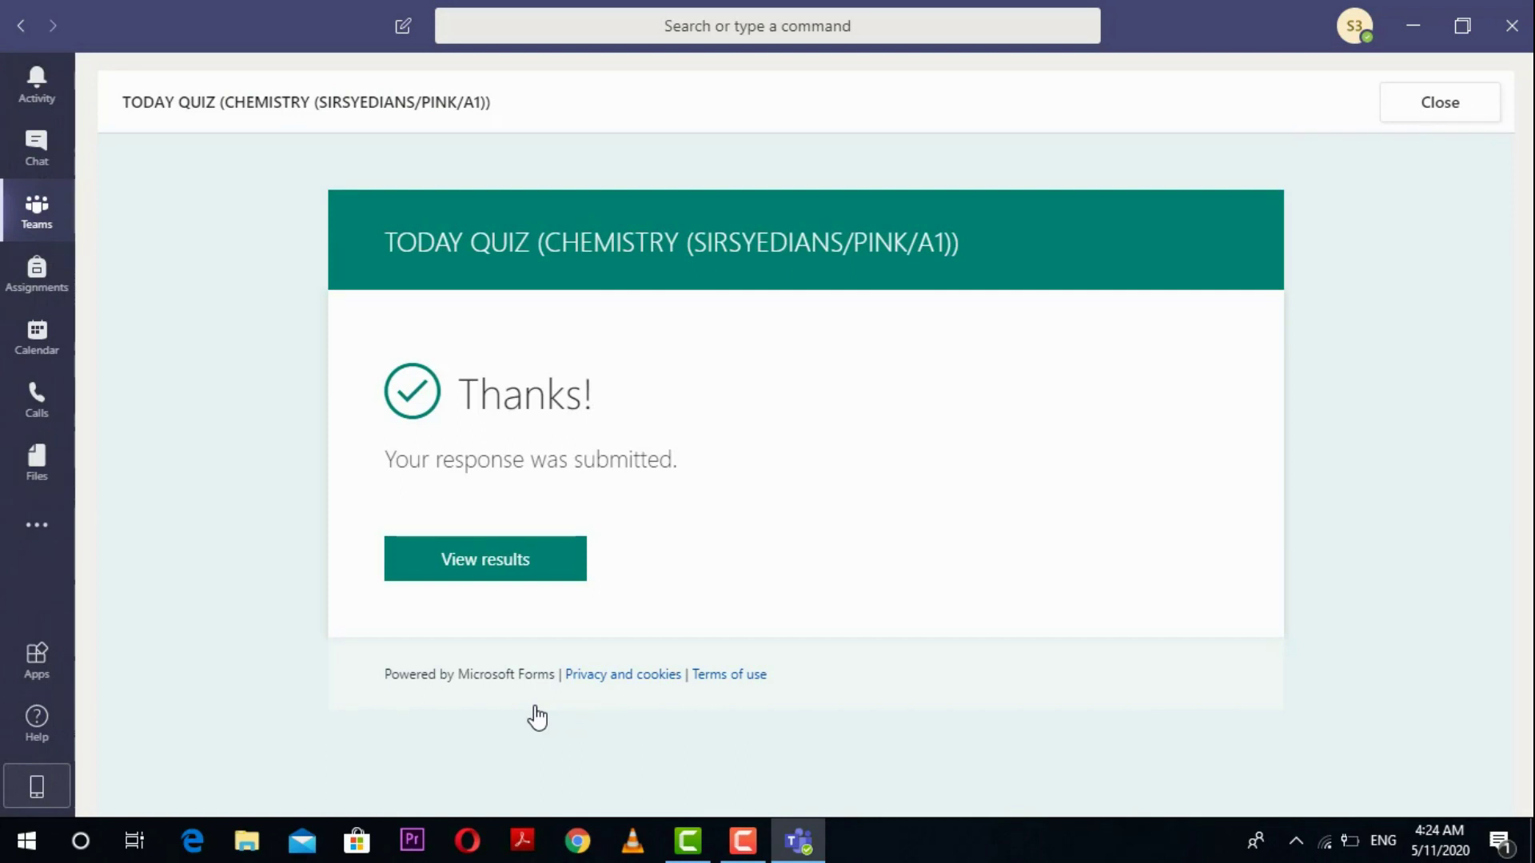
Step: Review the 1/2-point graded quiz results, then close back to the Assignments tab
click(550, 569)
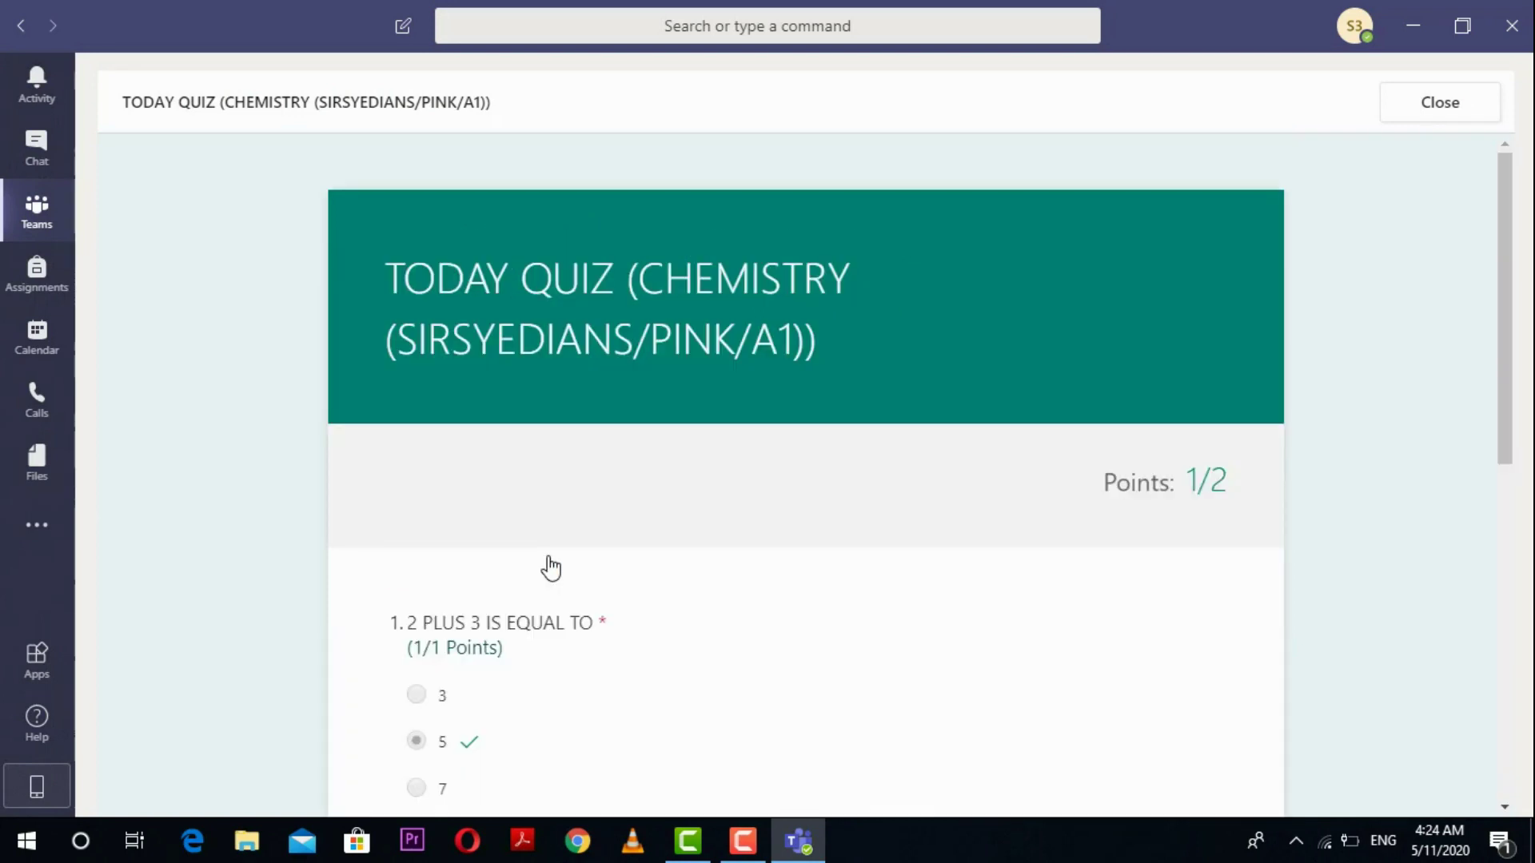
drag(1506, 322, 1527, 349)
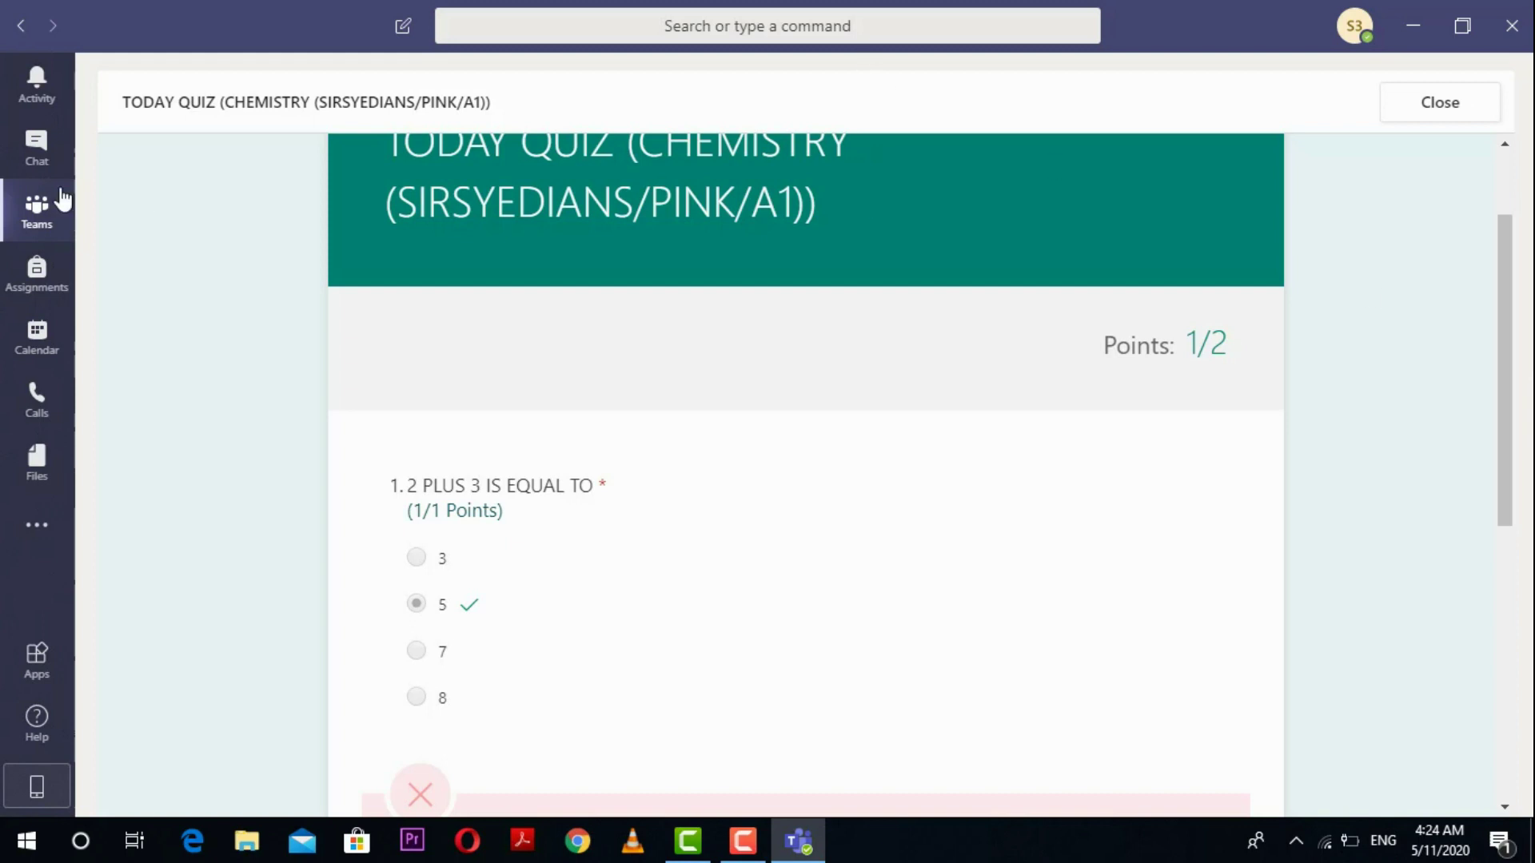
click(36, 214)
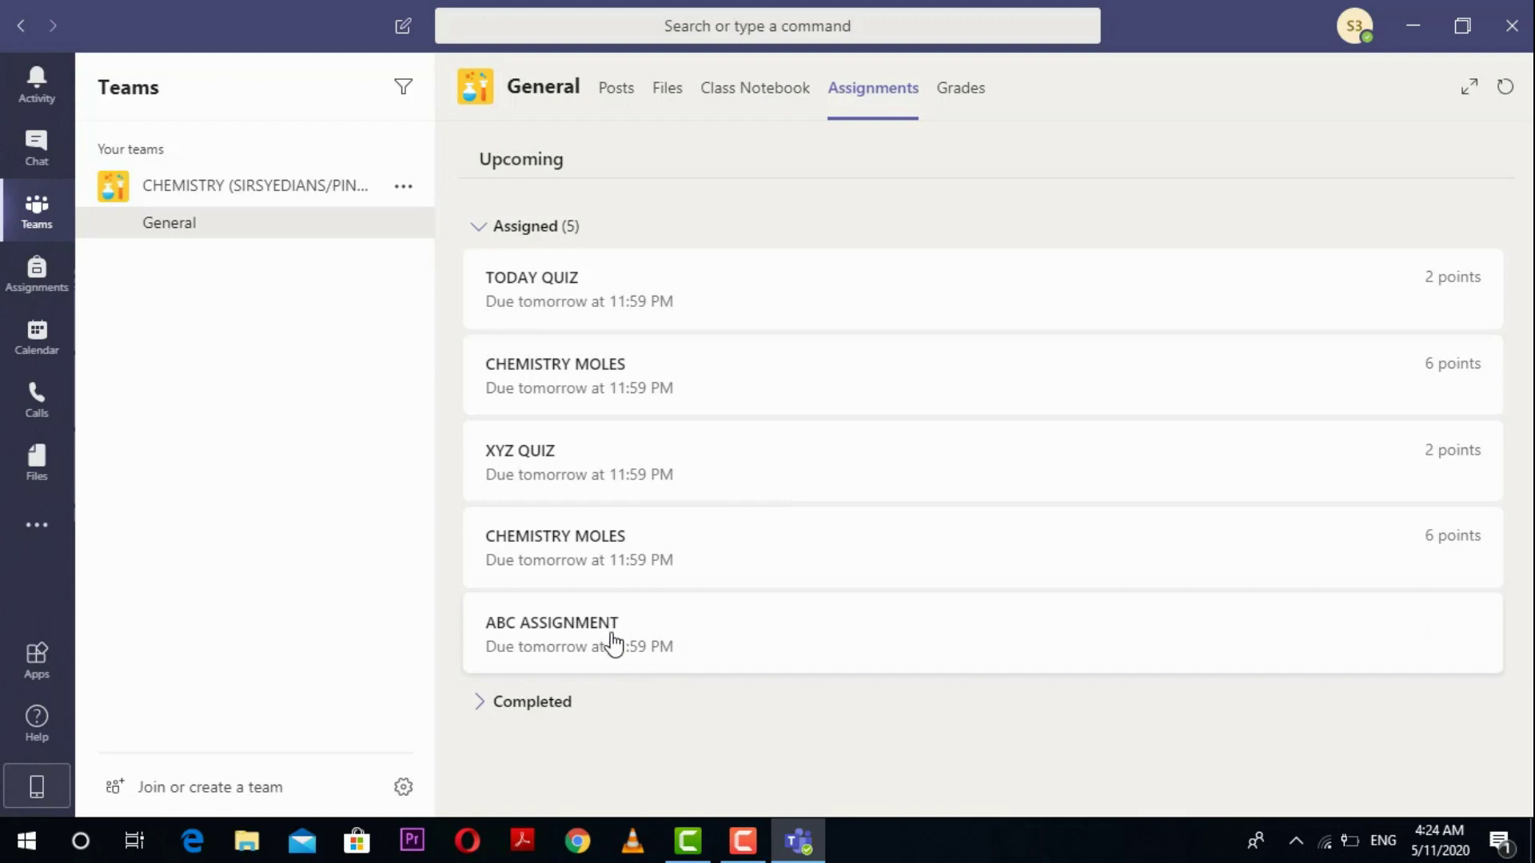
Step: Open ABC ASSIGNMENT, highlight its None instructions and No points text, then clear the highlighting
click(671, 637)
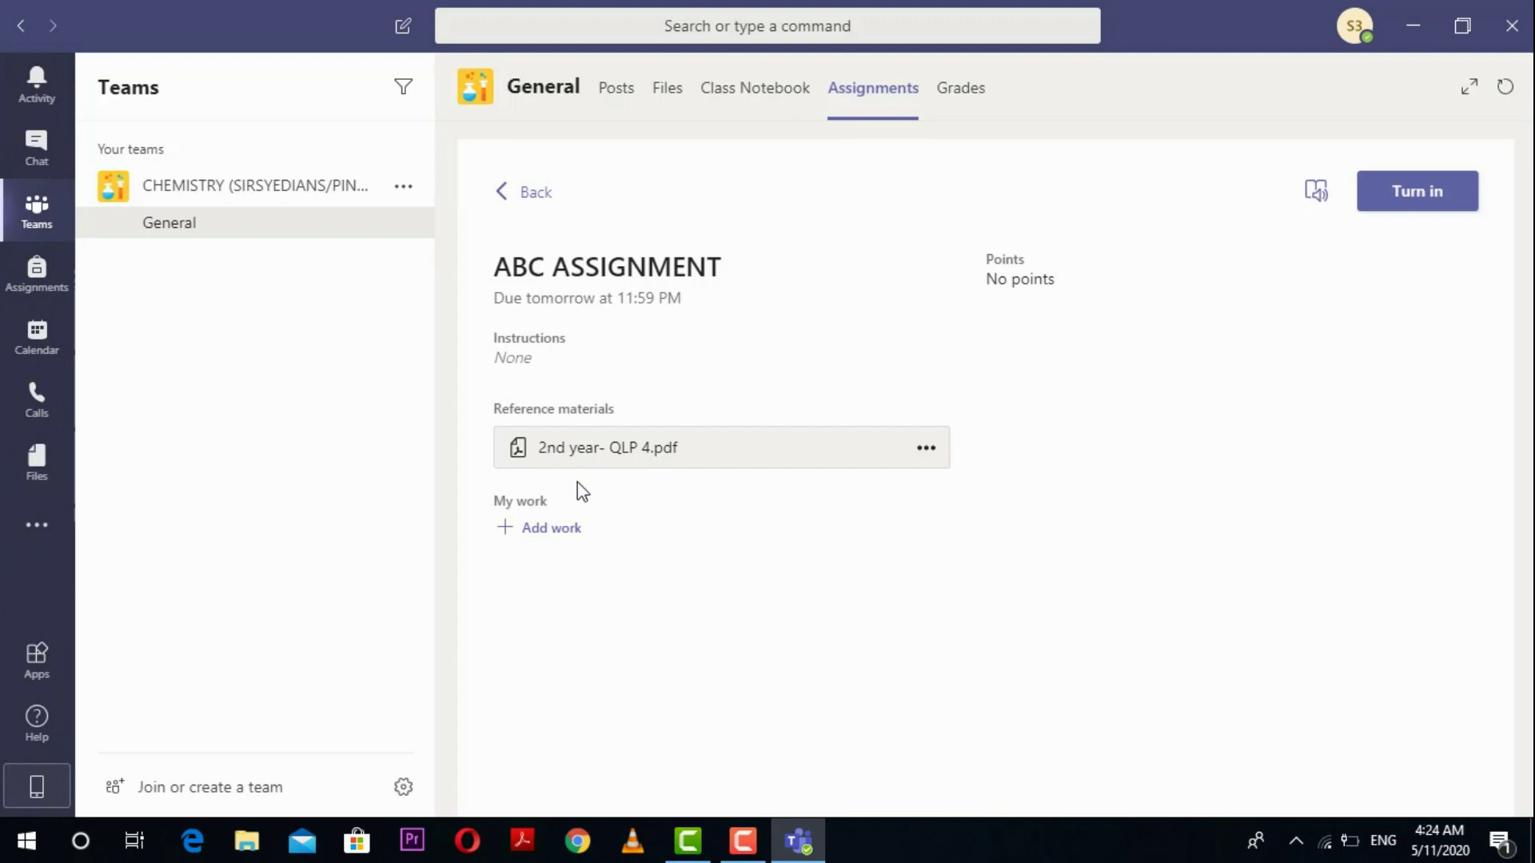
double_click(525, 364)
drag(1056, 285, 982, 285)
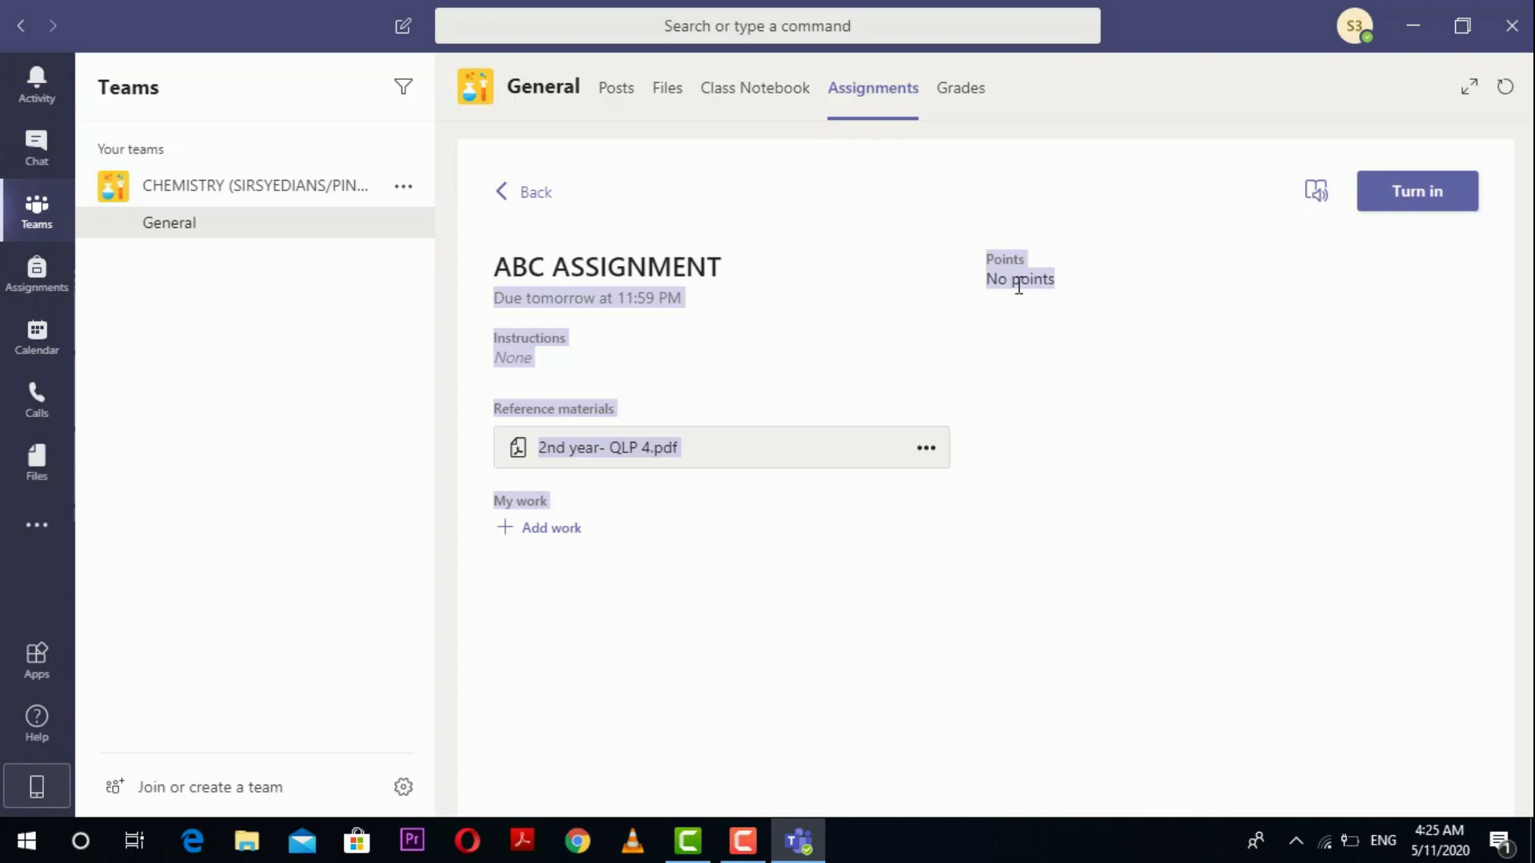
click(635, 512)
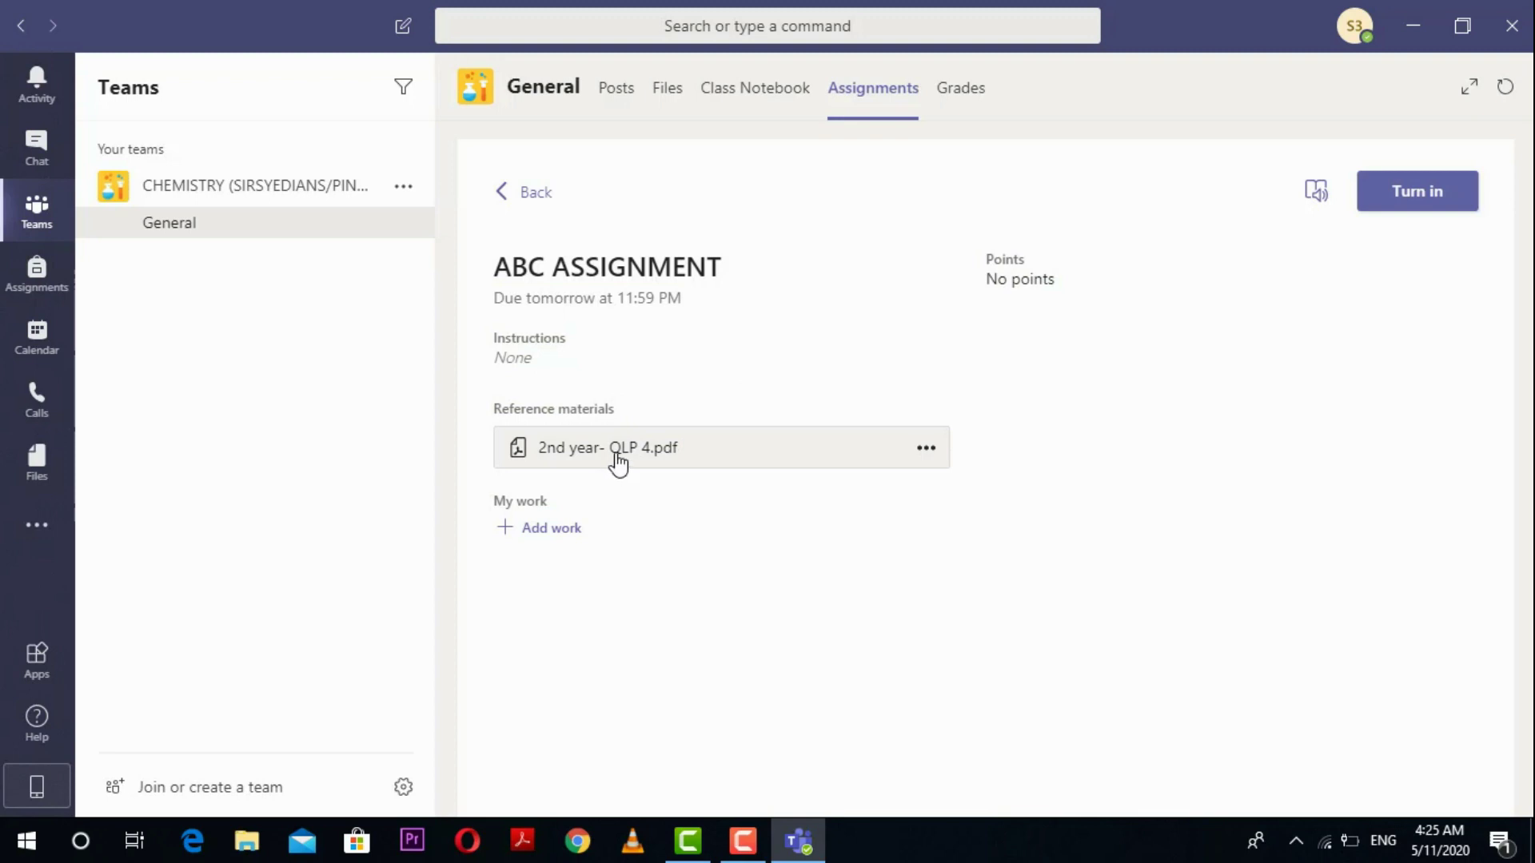
Step: Preview the 2nd year- QLP 4.pdf attachment, close it, and download the PDF
click(616, 462)
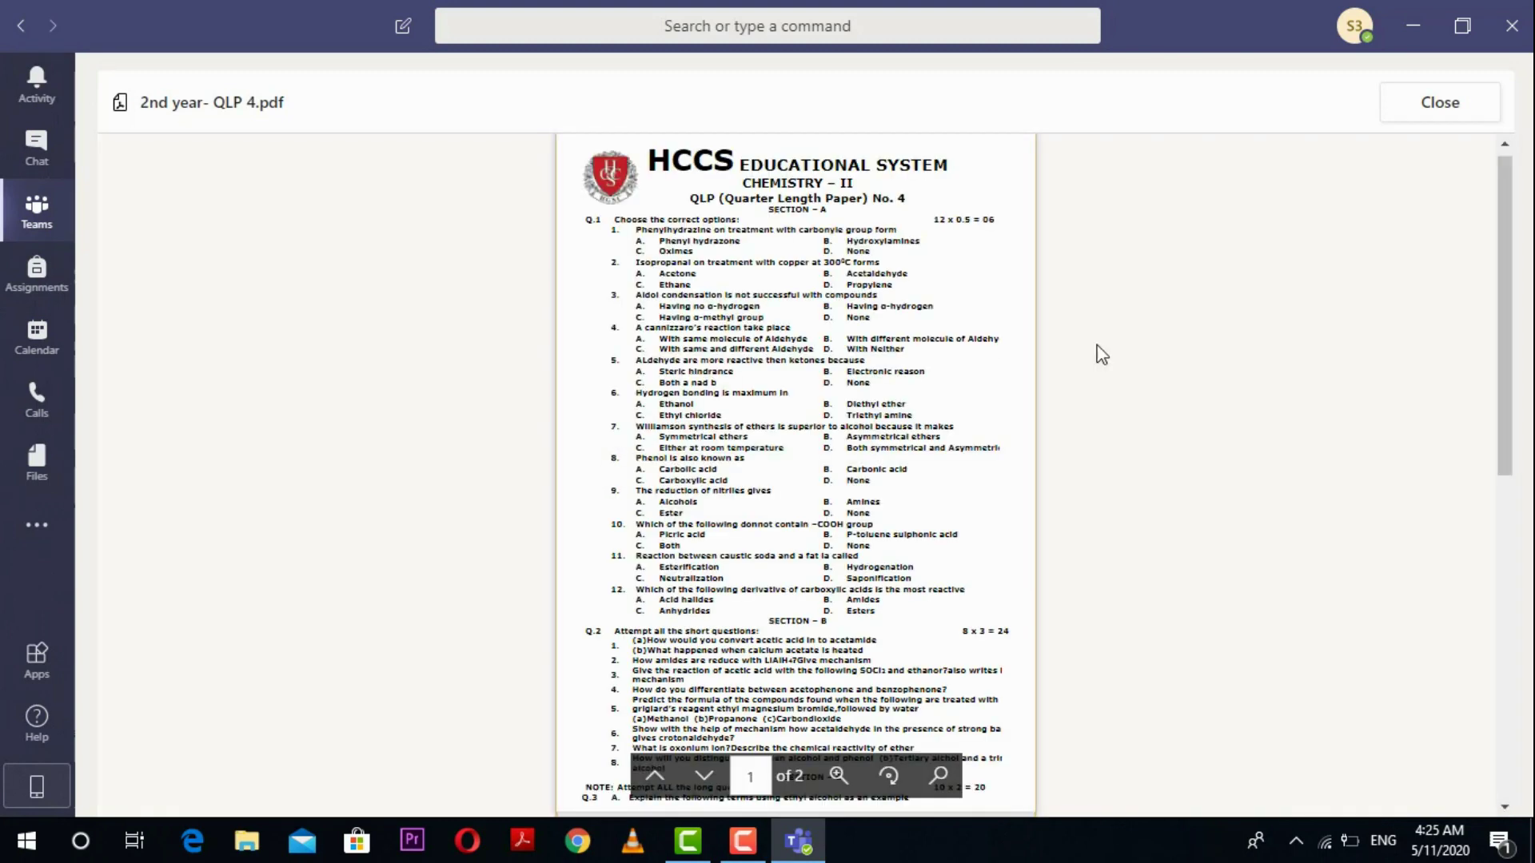
click(1427, 121)
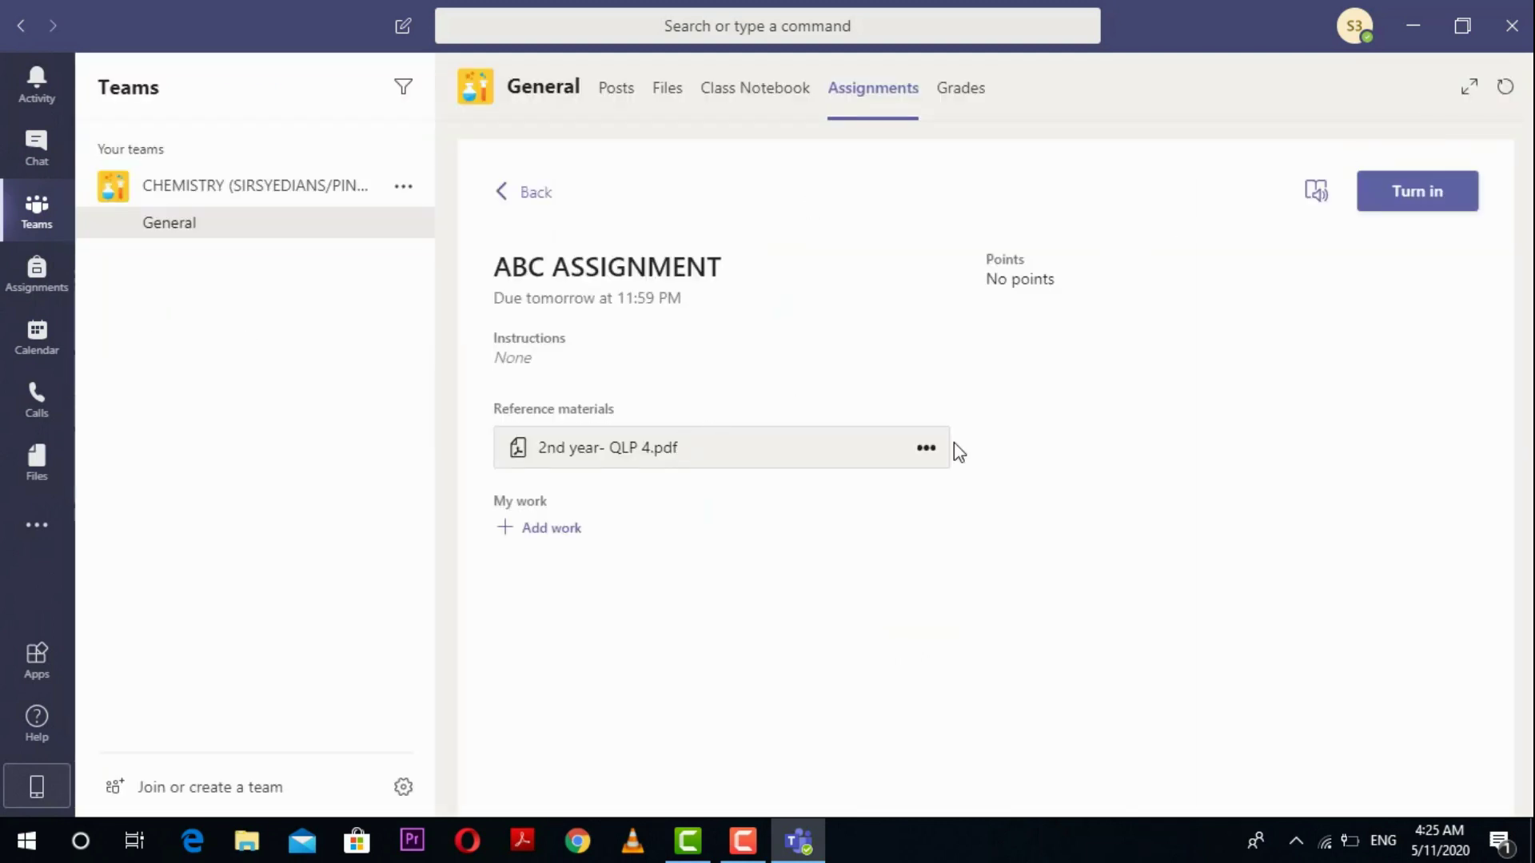
click(934, 454)
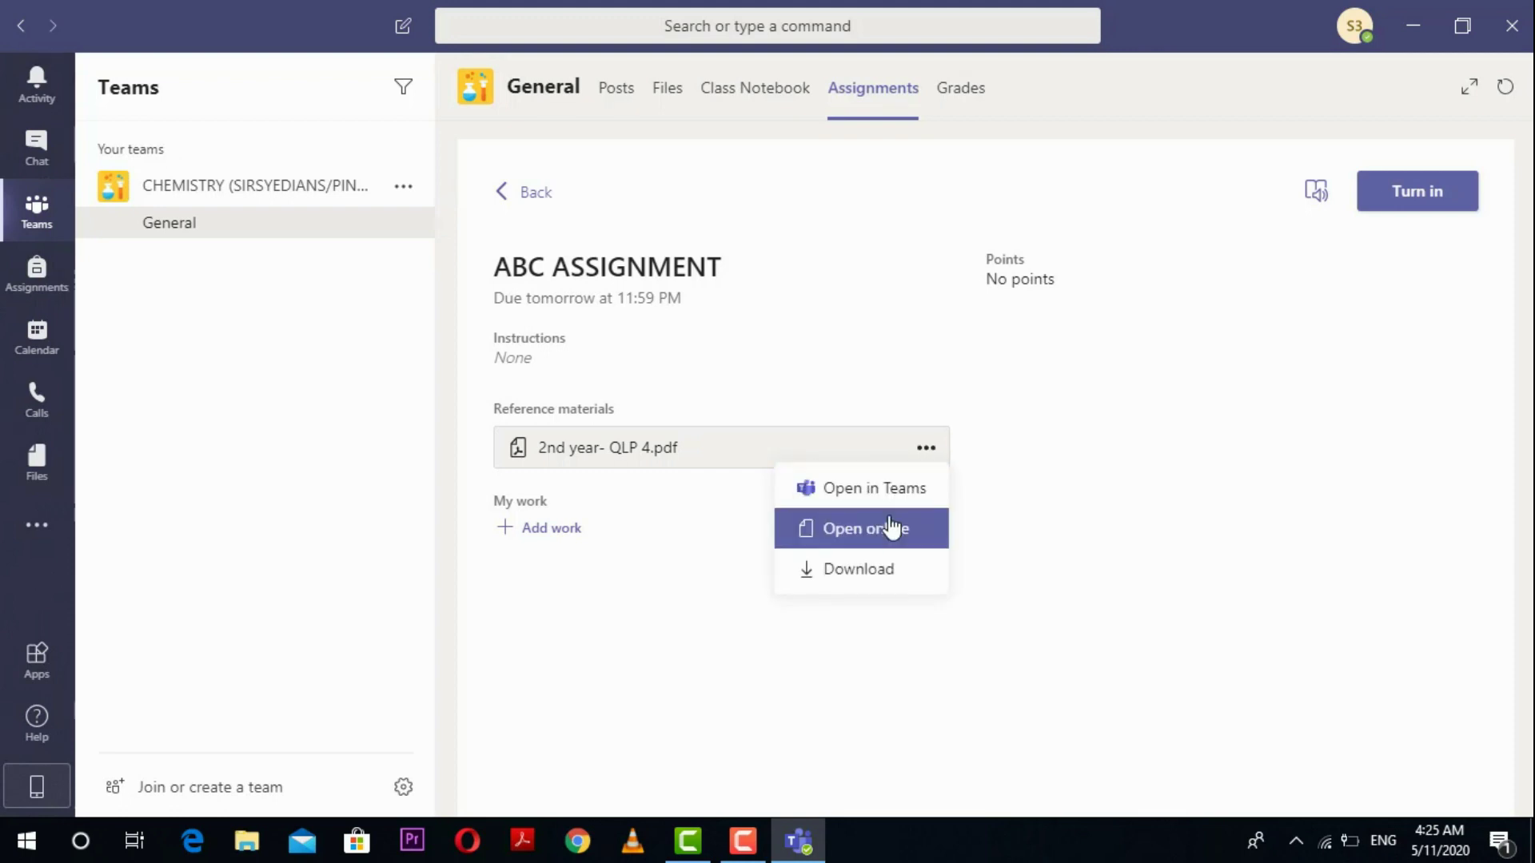
click(874, 568)
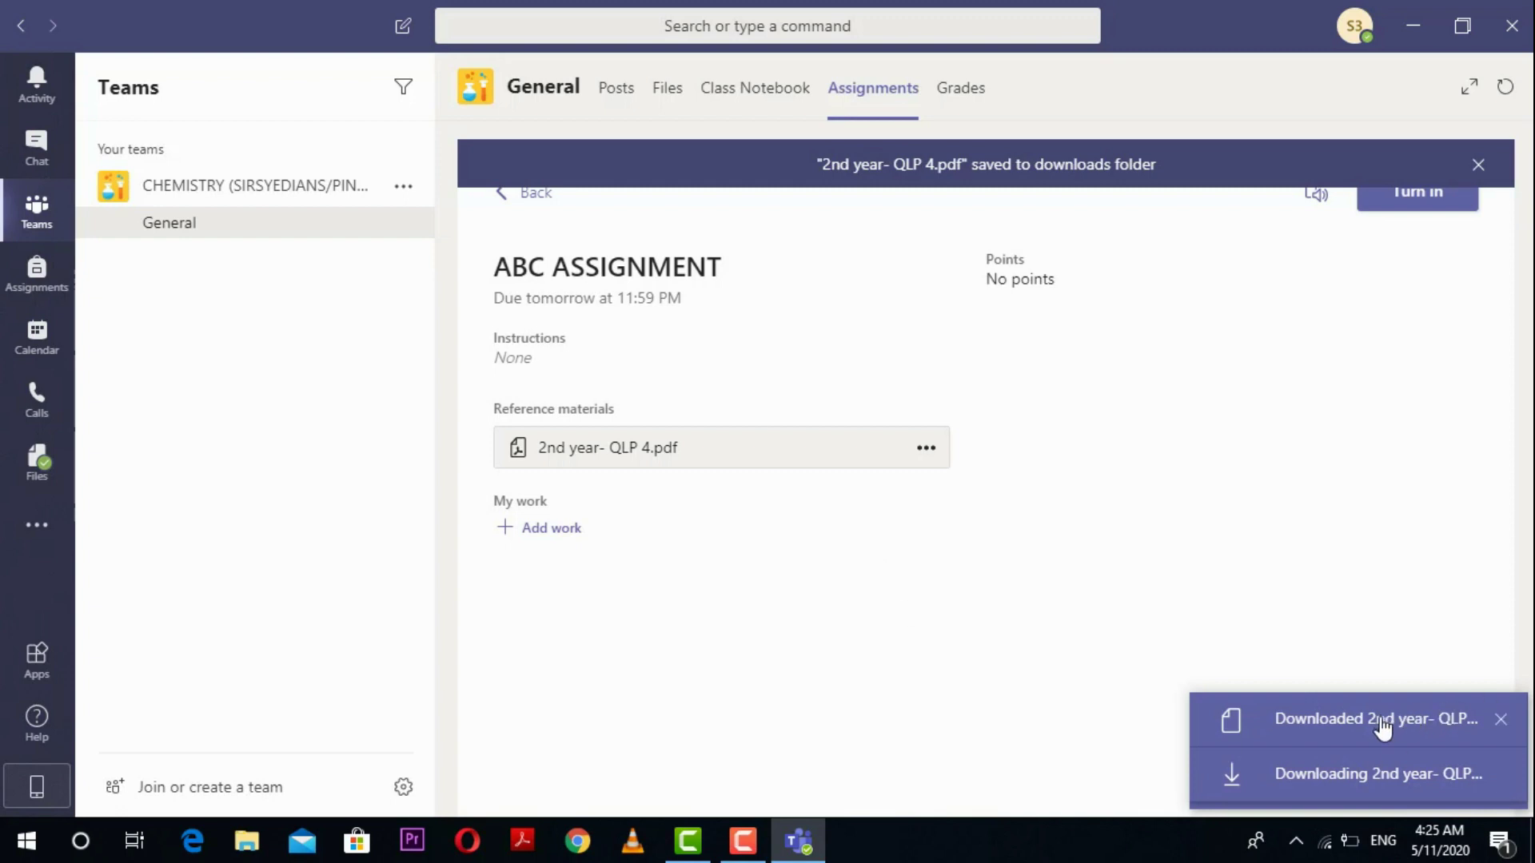
Step: Open the downloaded 2nd year- QLP 4.pdf from Downloads in Acrobat Reader and scroll through it
click(1369, 774)
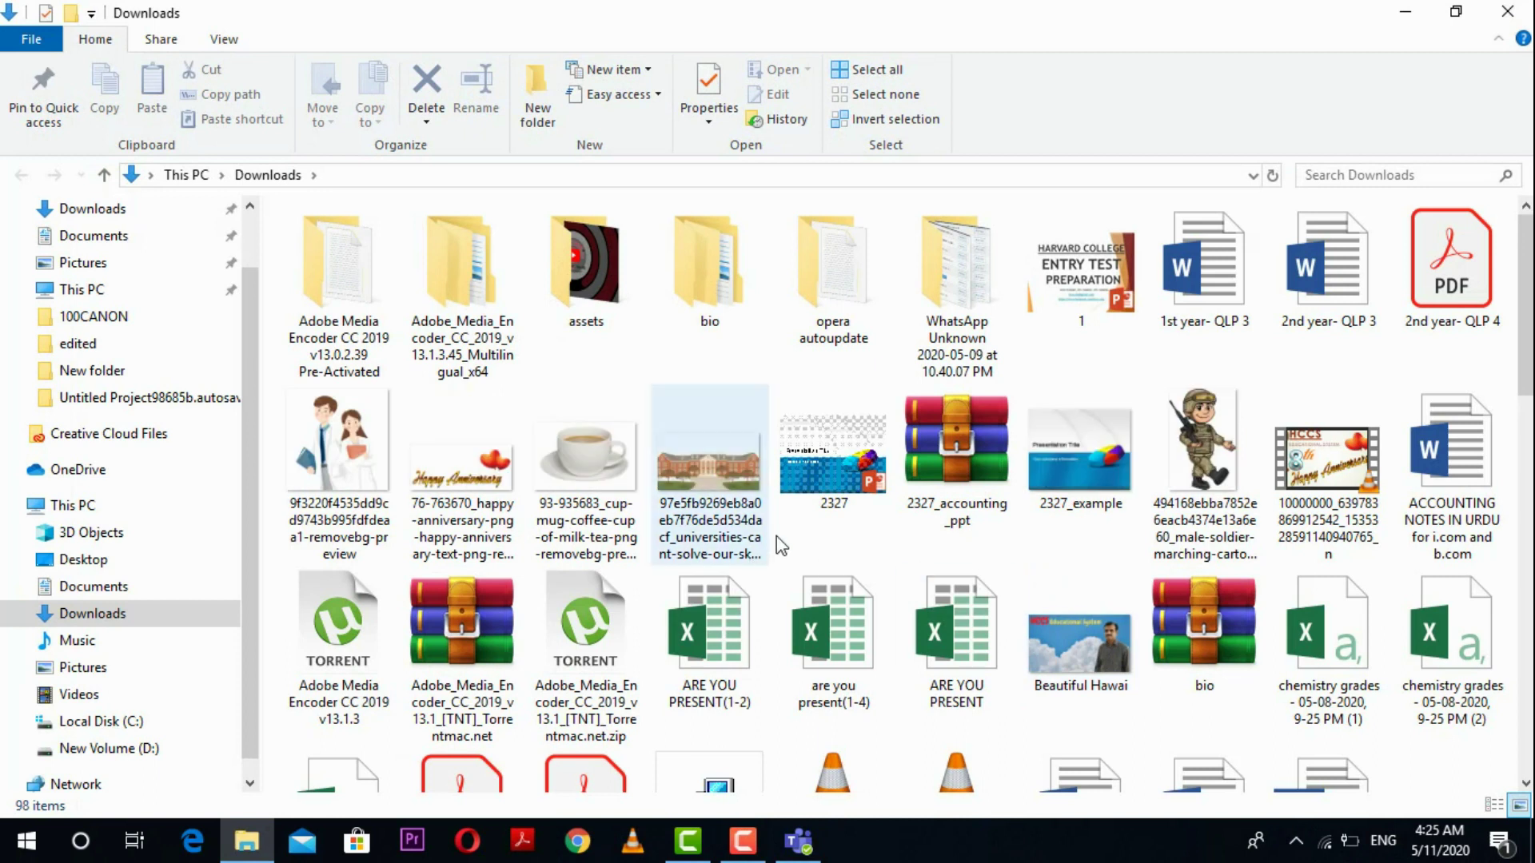
double_click(1446, 295)
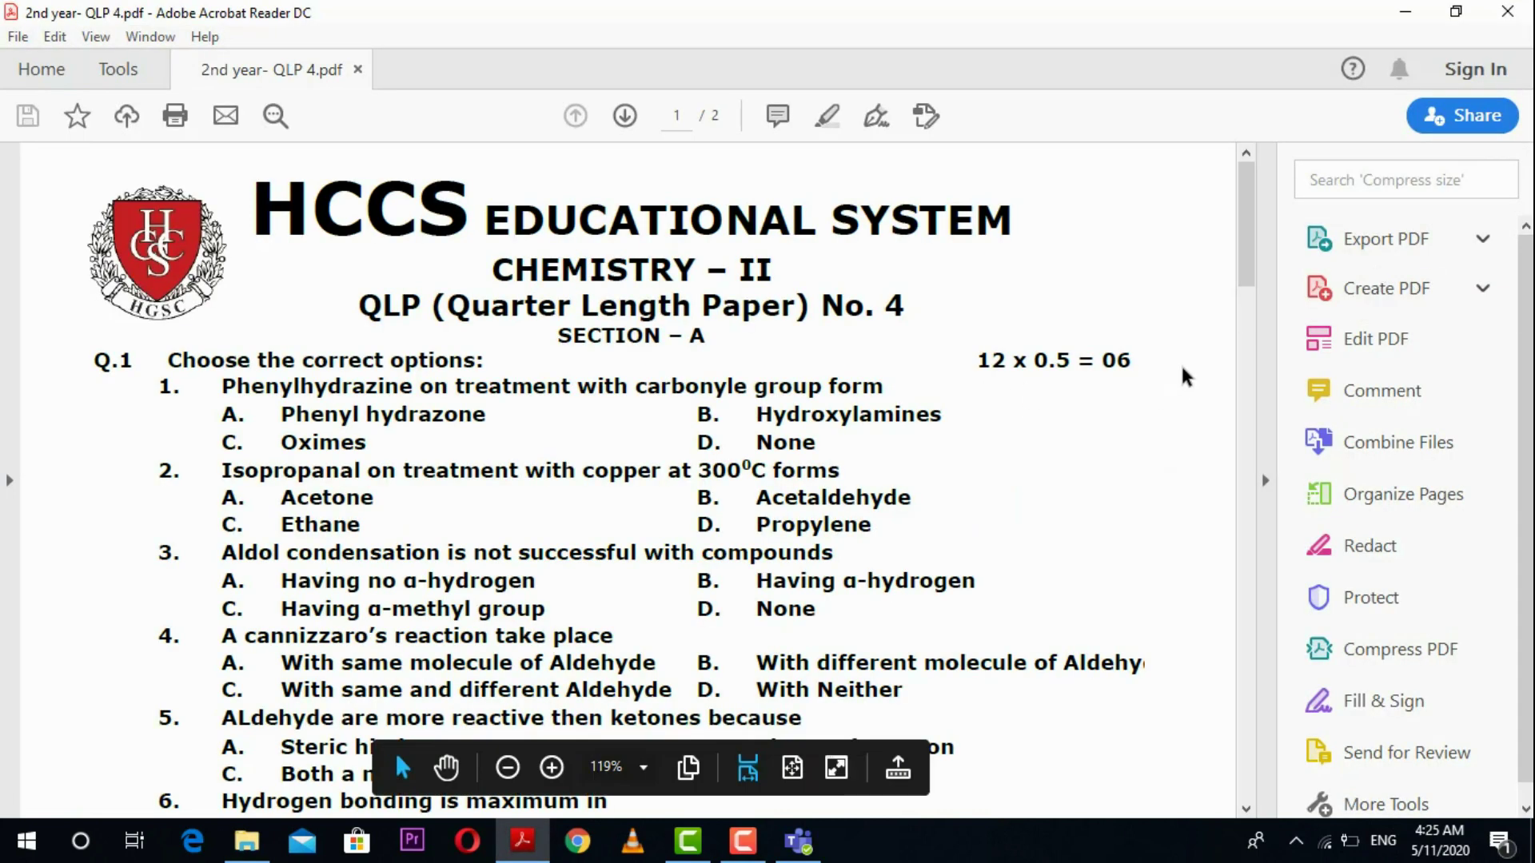
drag(1249, 250, 1223, 195)
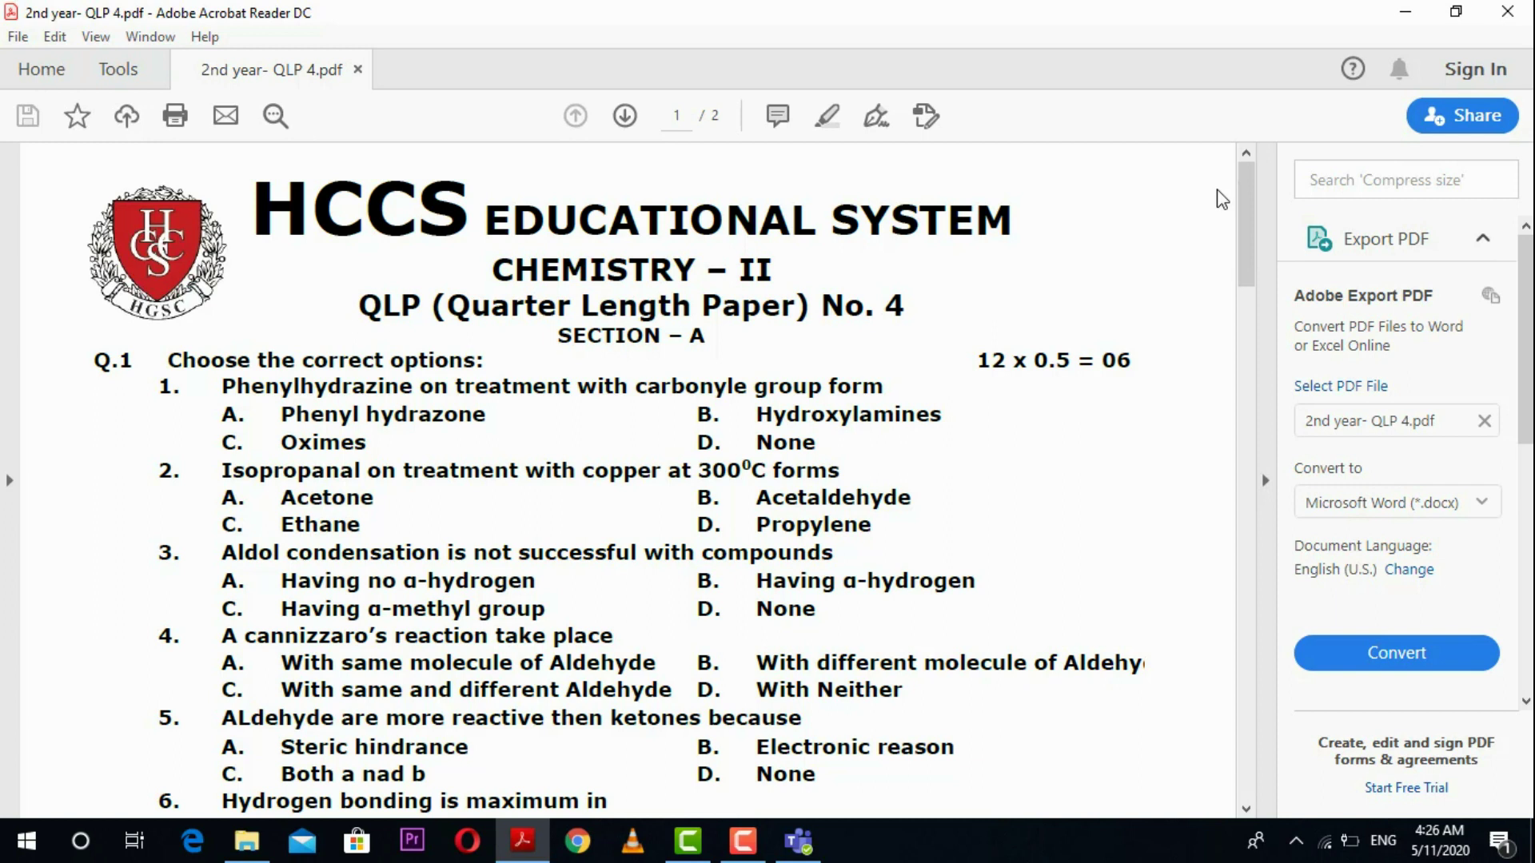
Step: Minimize Acrobat Reader, the Downloads folder and Teams to reveal the desktop
click(1405, 11)
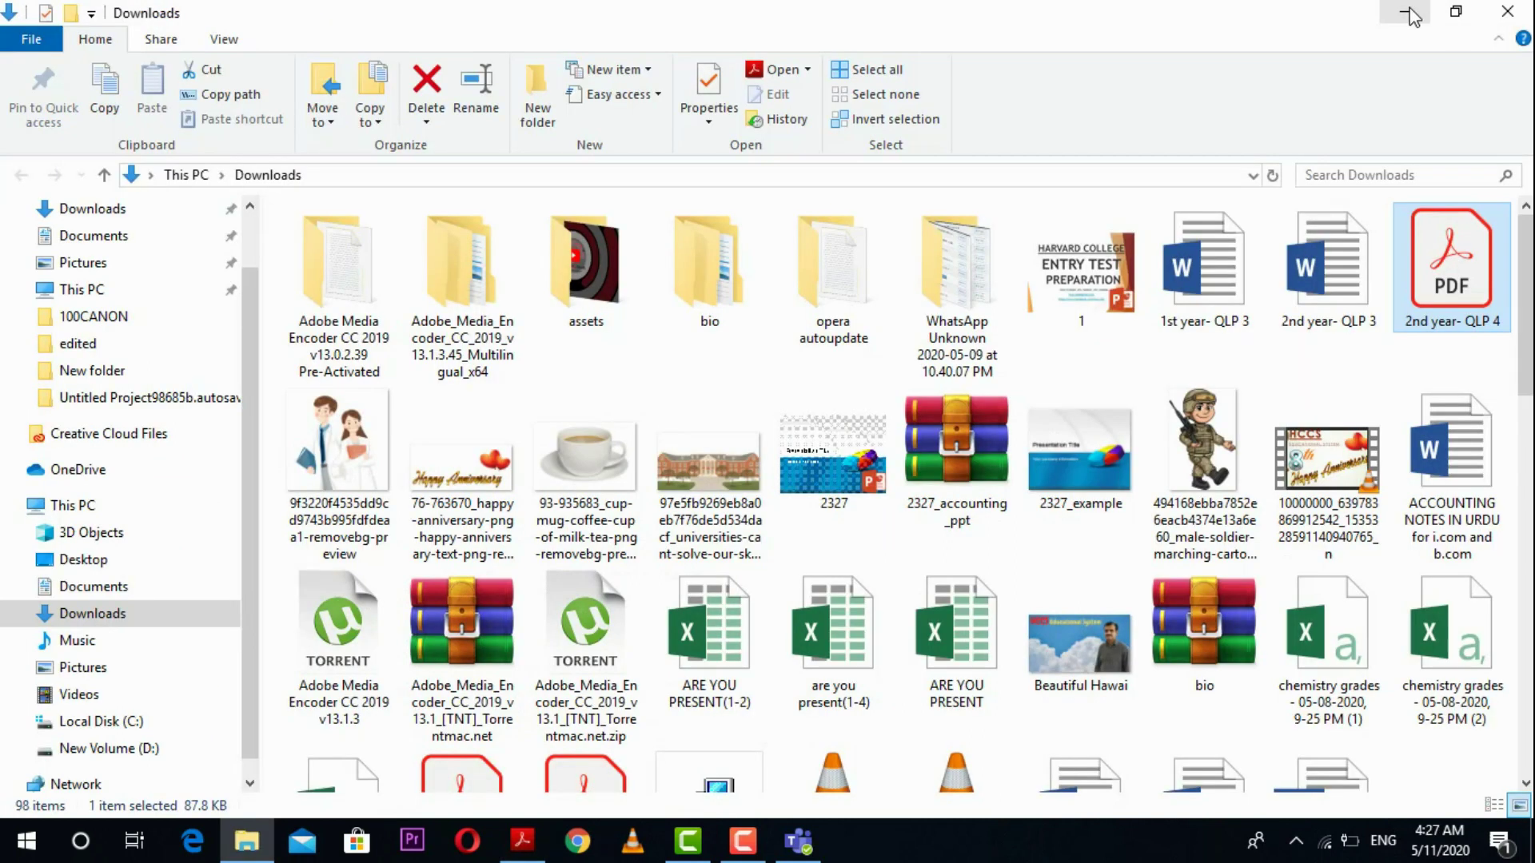
click(1410, 12)
click(1435, 28)
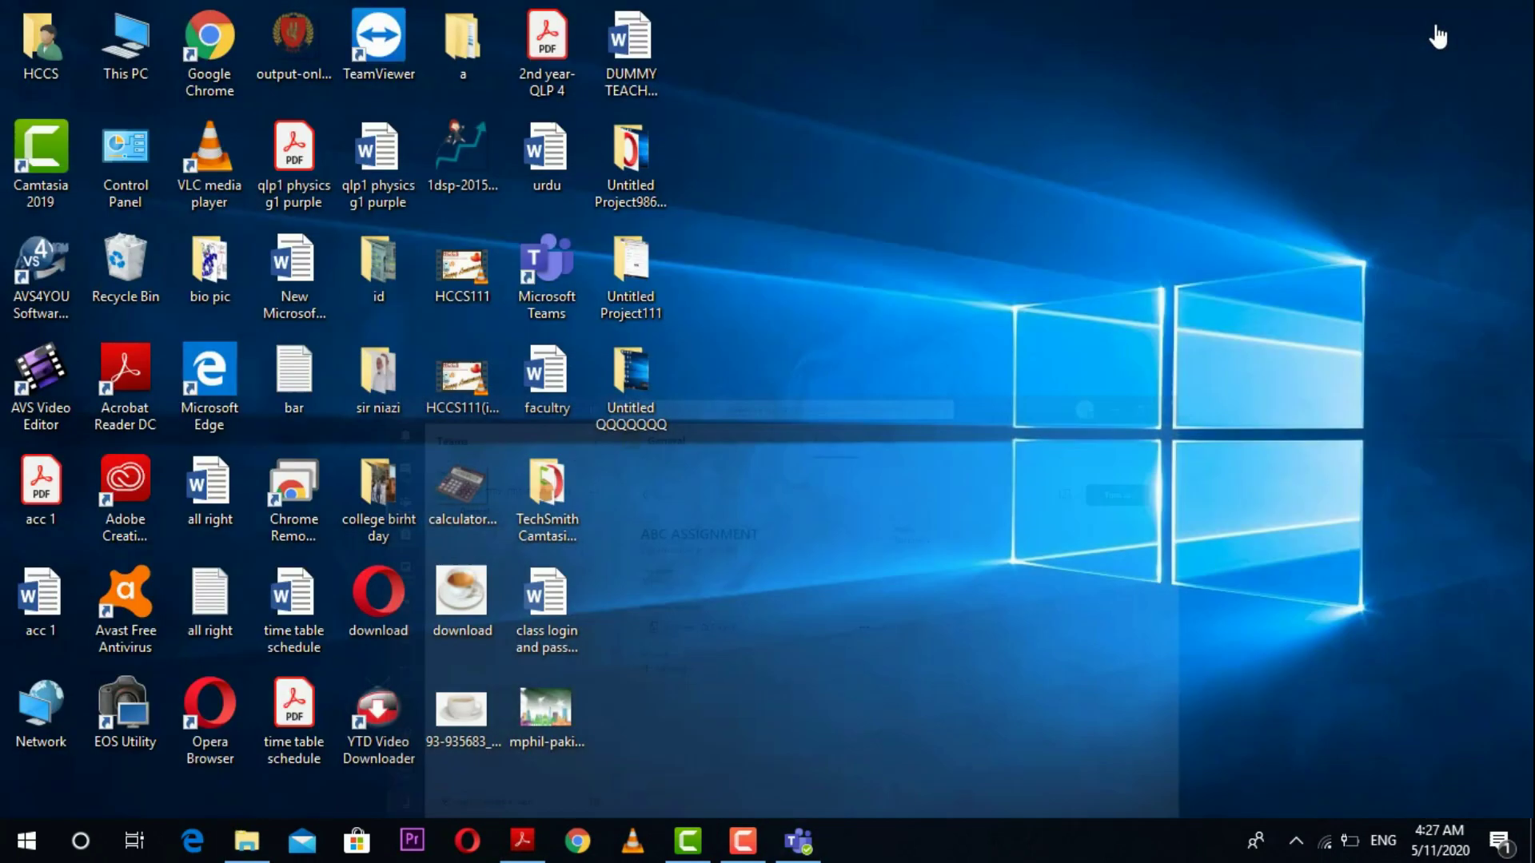
Step: Create a new Microsoft Word Document on the desktop with its default name and open it
right_click(832, 549)
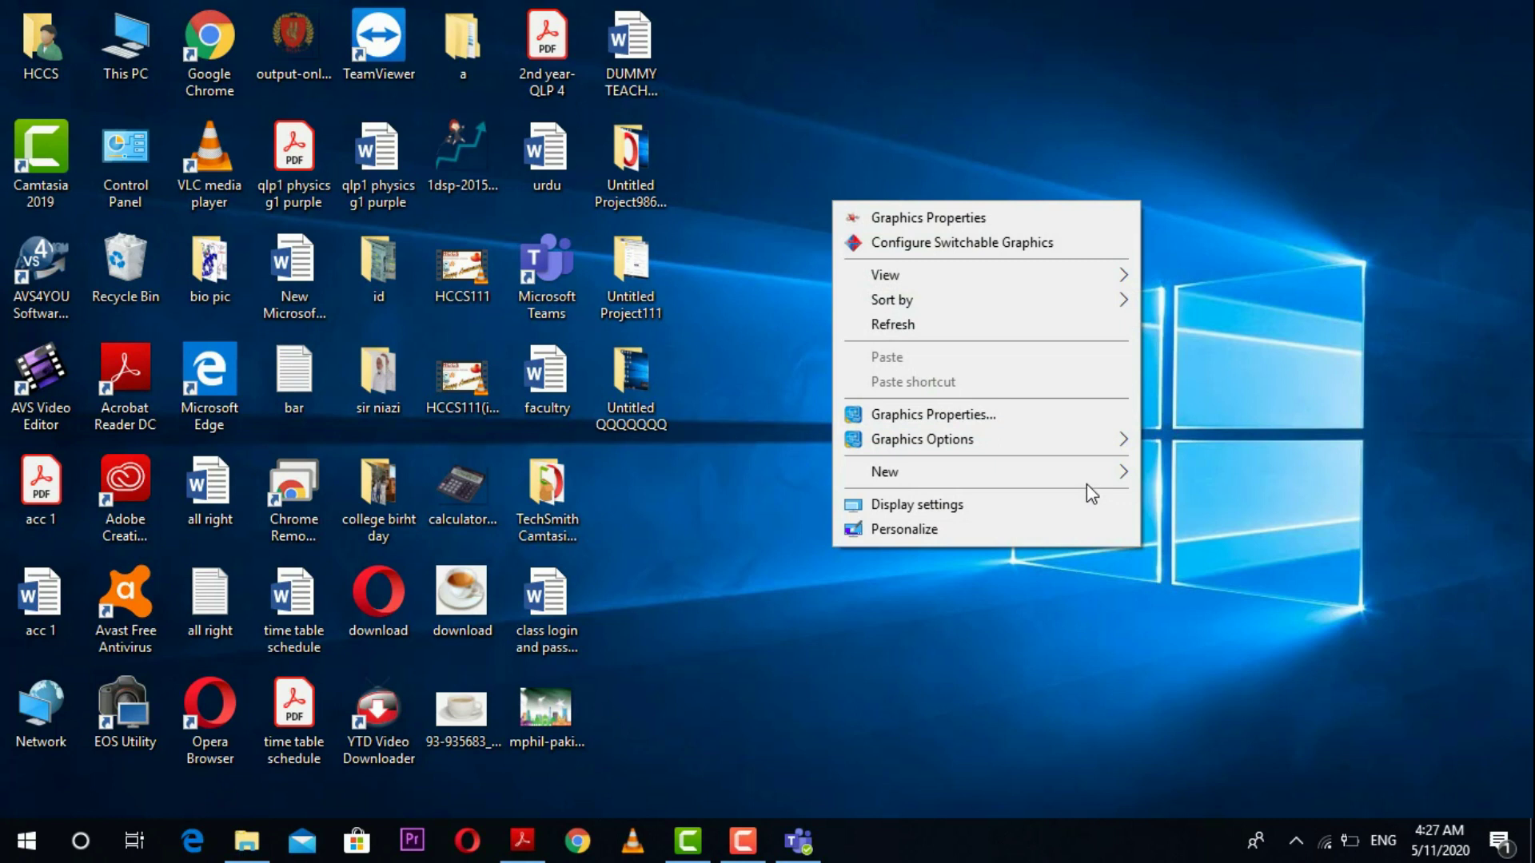
mouse_move(1168, 479)
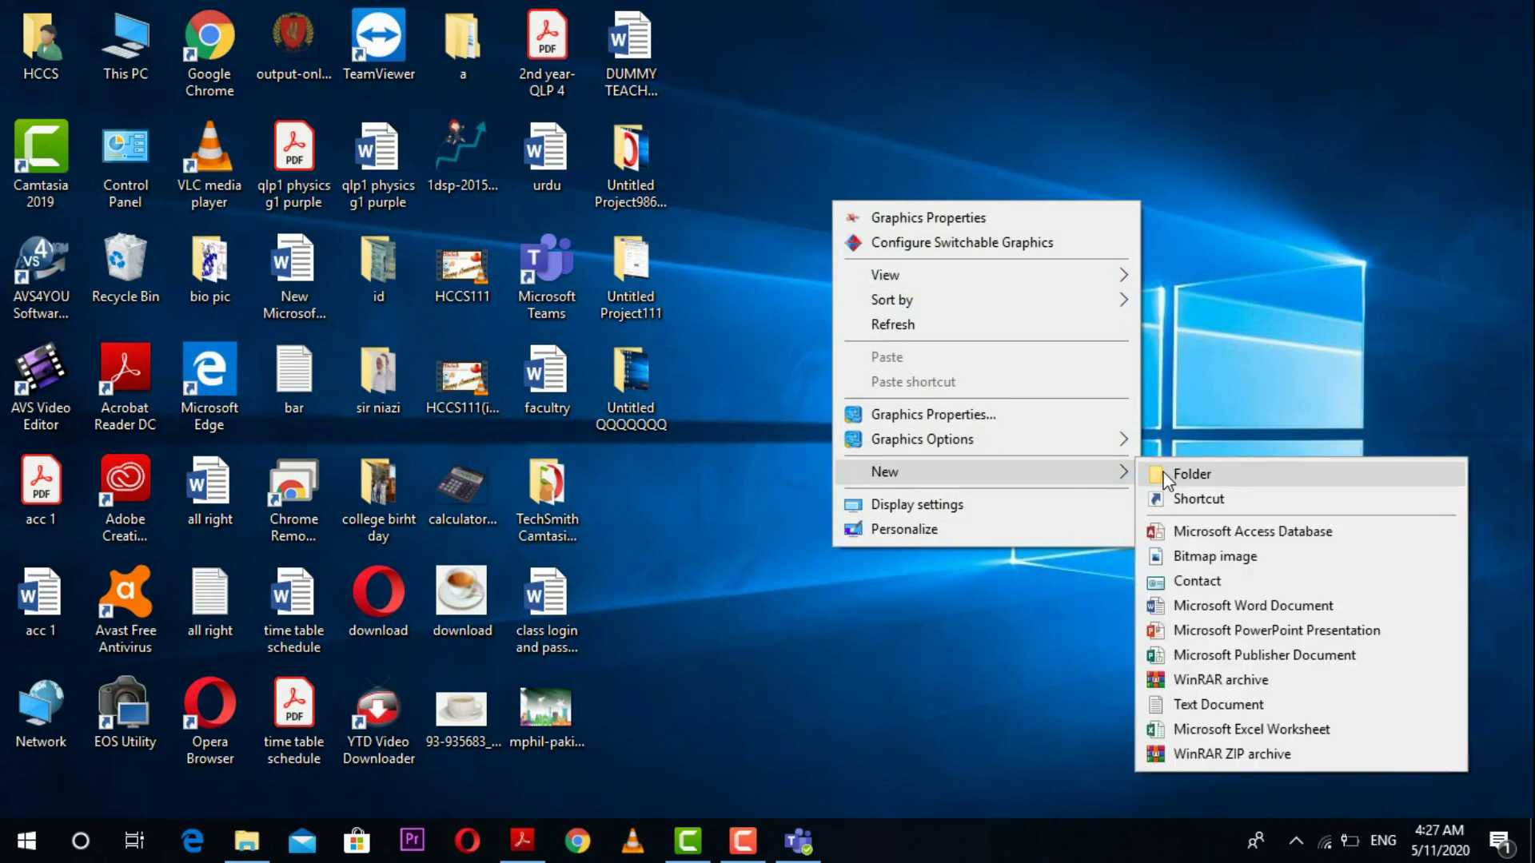
click(1200, 609)
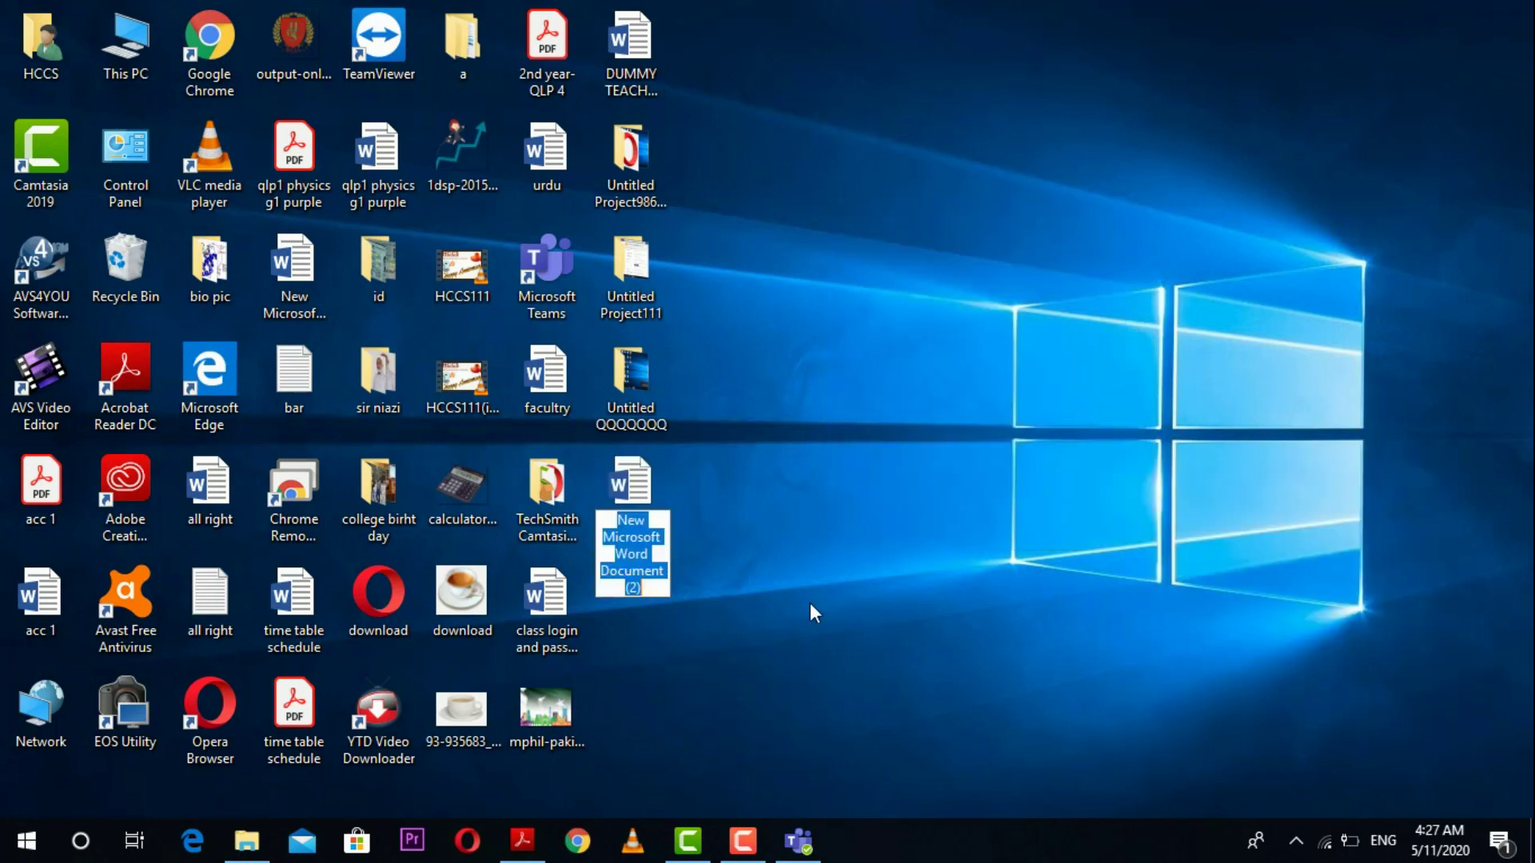
key(Return)
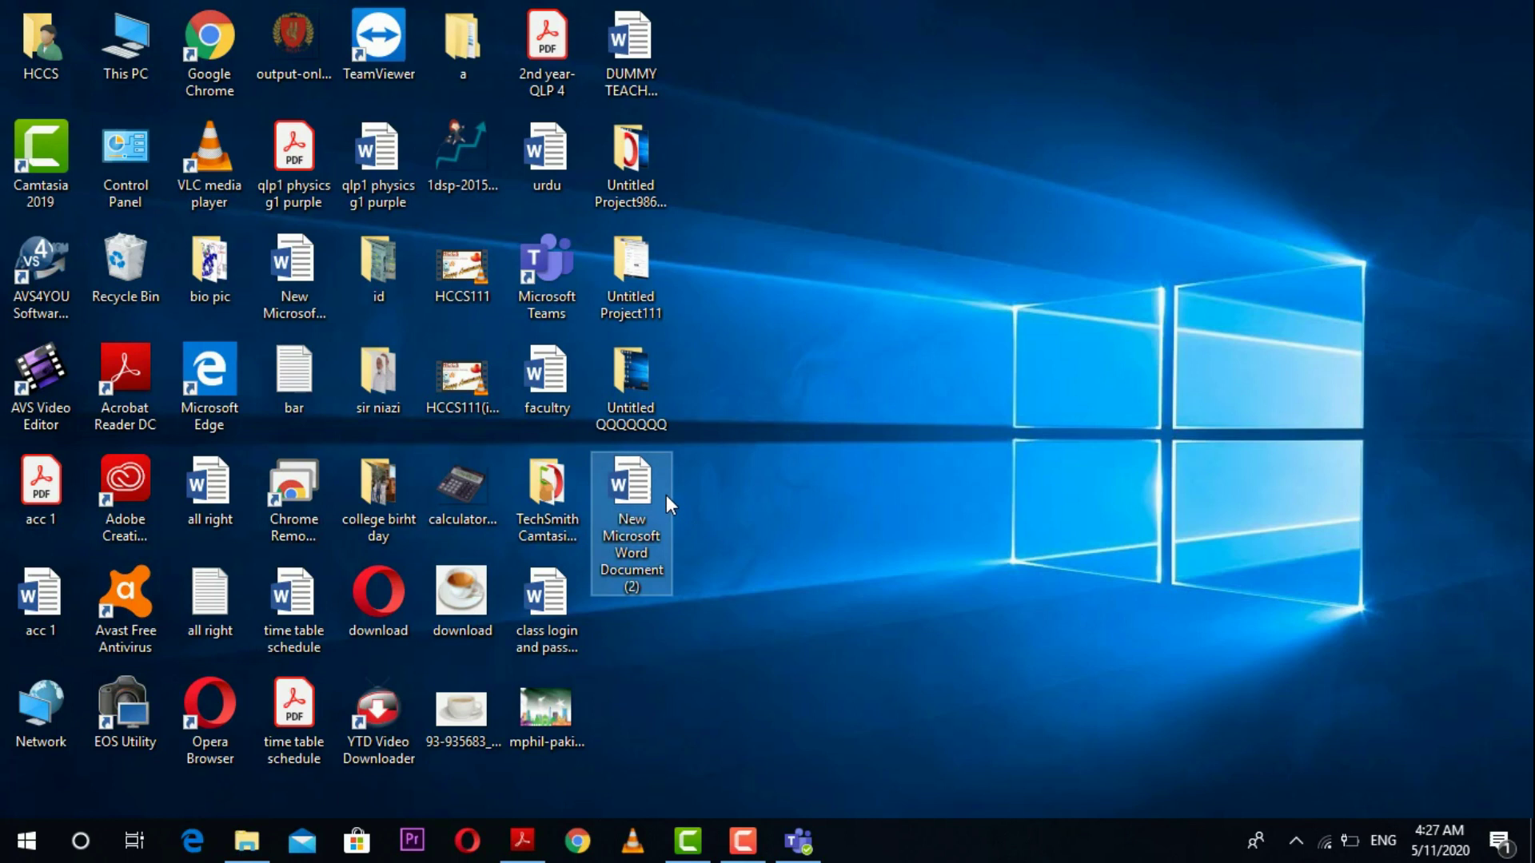
double_click(665, 500)
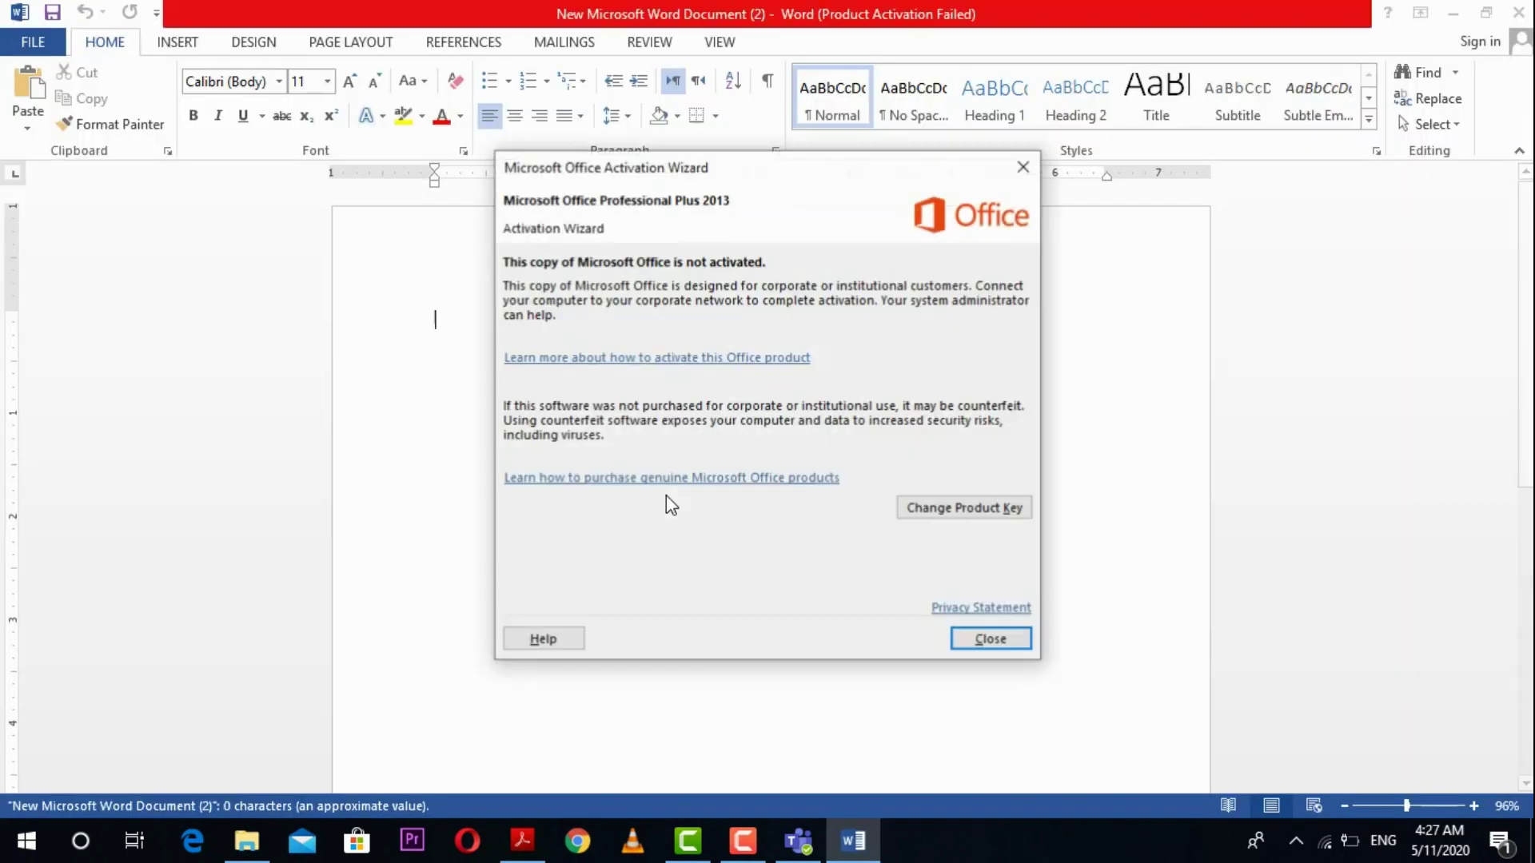
Step: Dismiss the Office activation notice and type the student's name on the first line
click(1010, 640)
text(aa)
key(BackSpace)
key(BackSpace)
text(ASIM)
key(BackSpace)
key(BackSpace)
key(BackSpace)
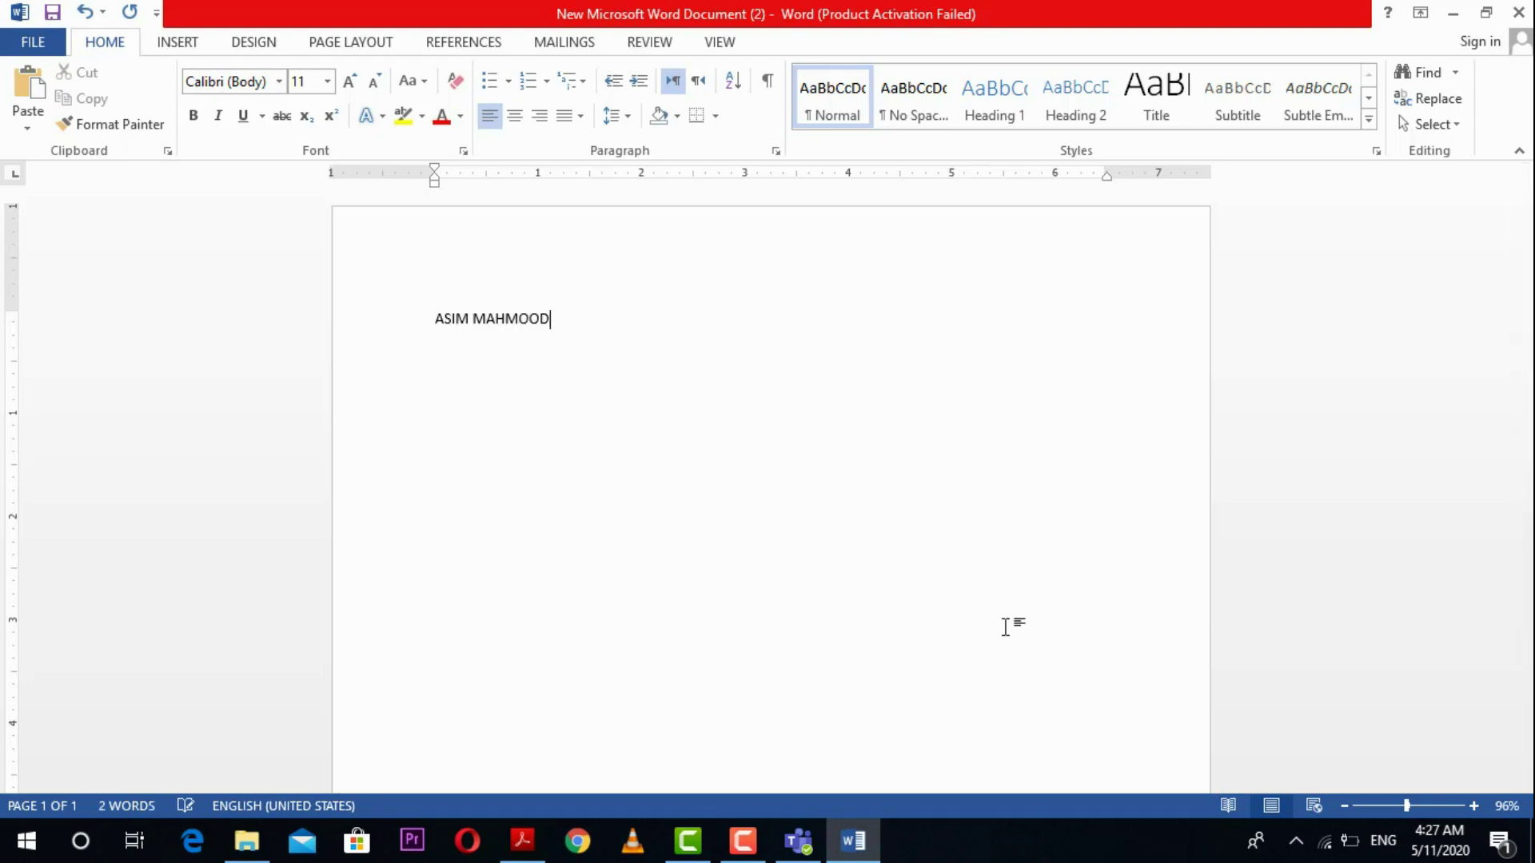
Step: Add HCCS EDUCATIONAL SYSTEM on a second line, then save and close the document
key(Return)
text(HCCS ED)
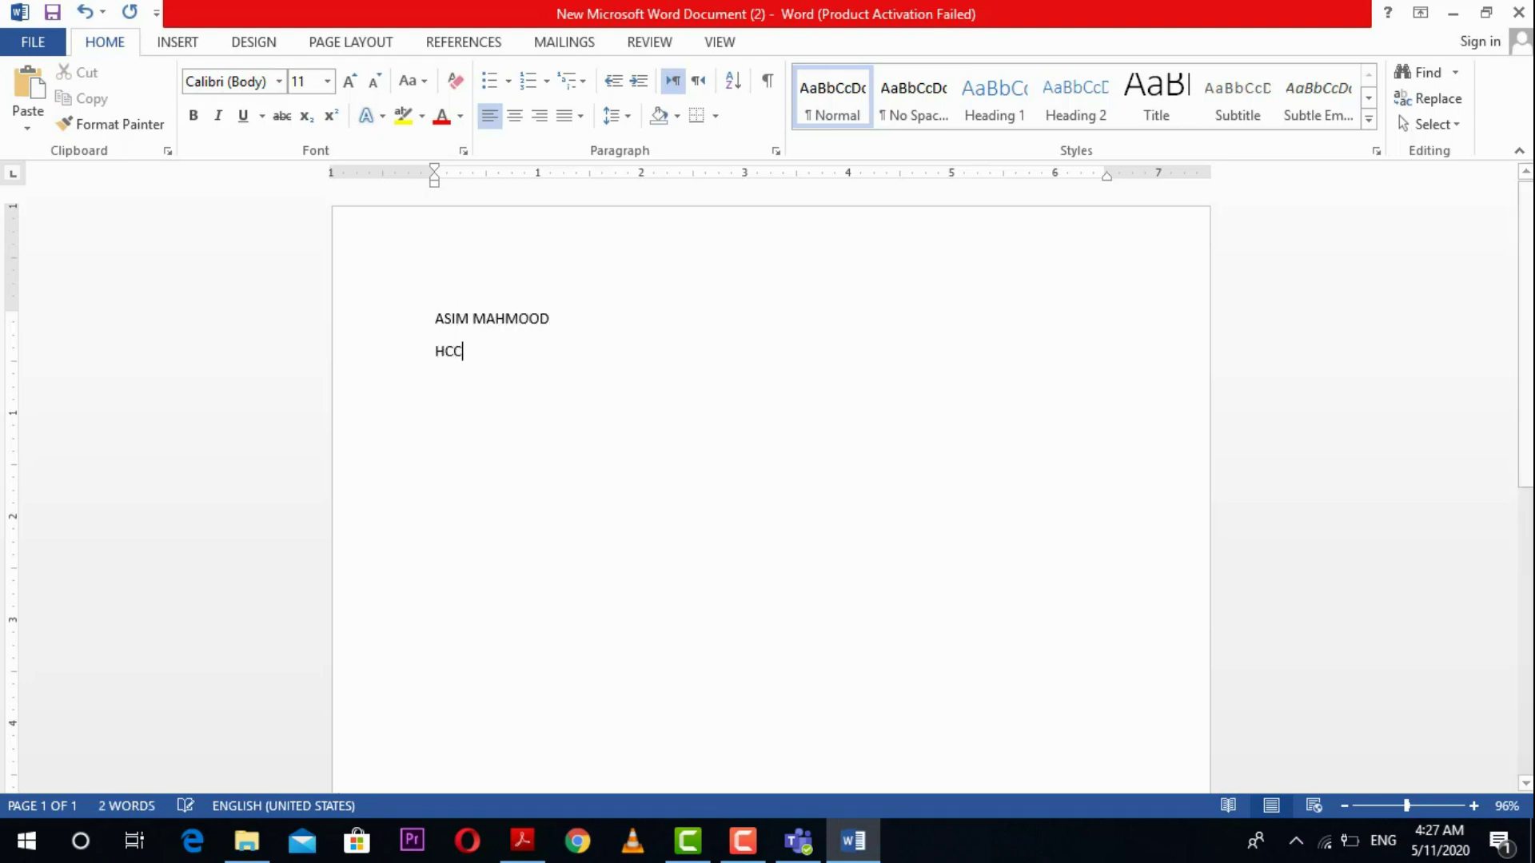
text(UCATIONAL SYSTEM)
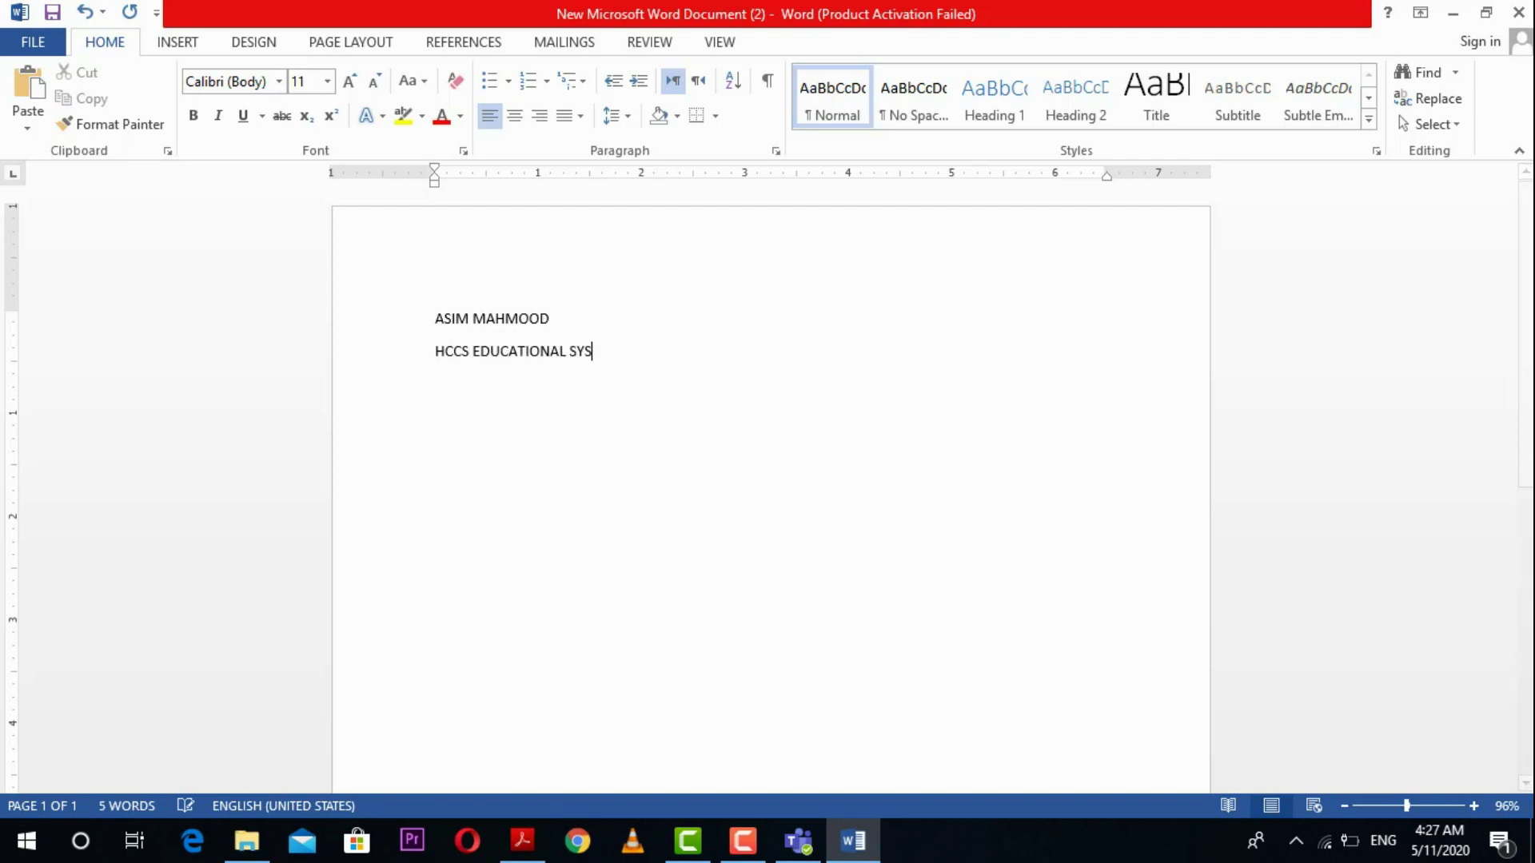
click(1518, 12)
click(667, 463)
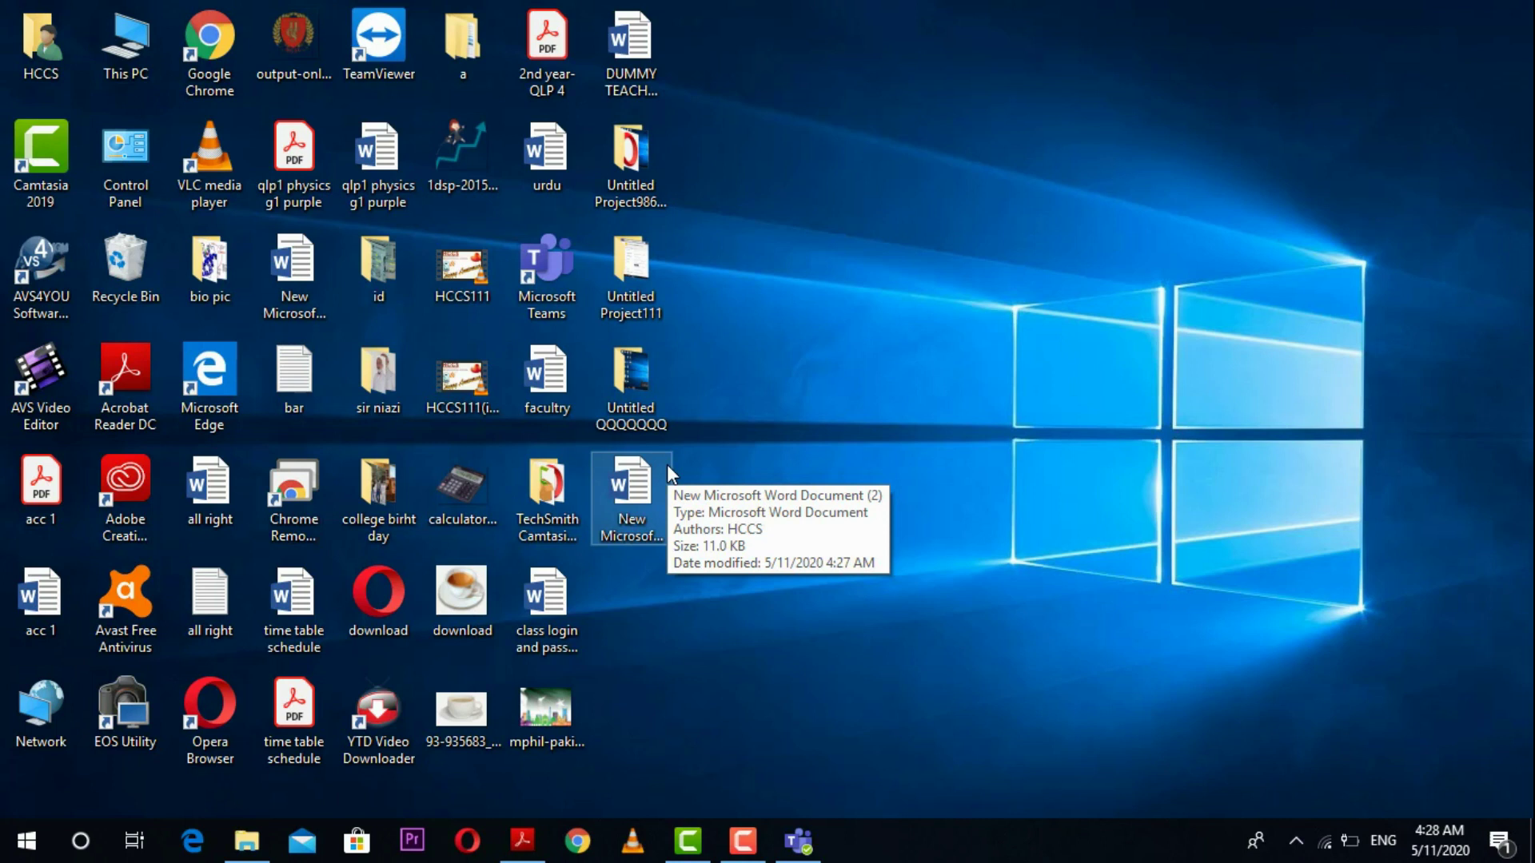
Step: Back on Teams' ABC ASSIGNMENT page, start adding work from this device and browse the Desktop
click(800, 841)
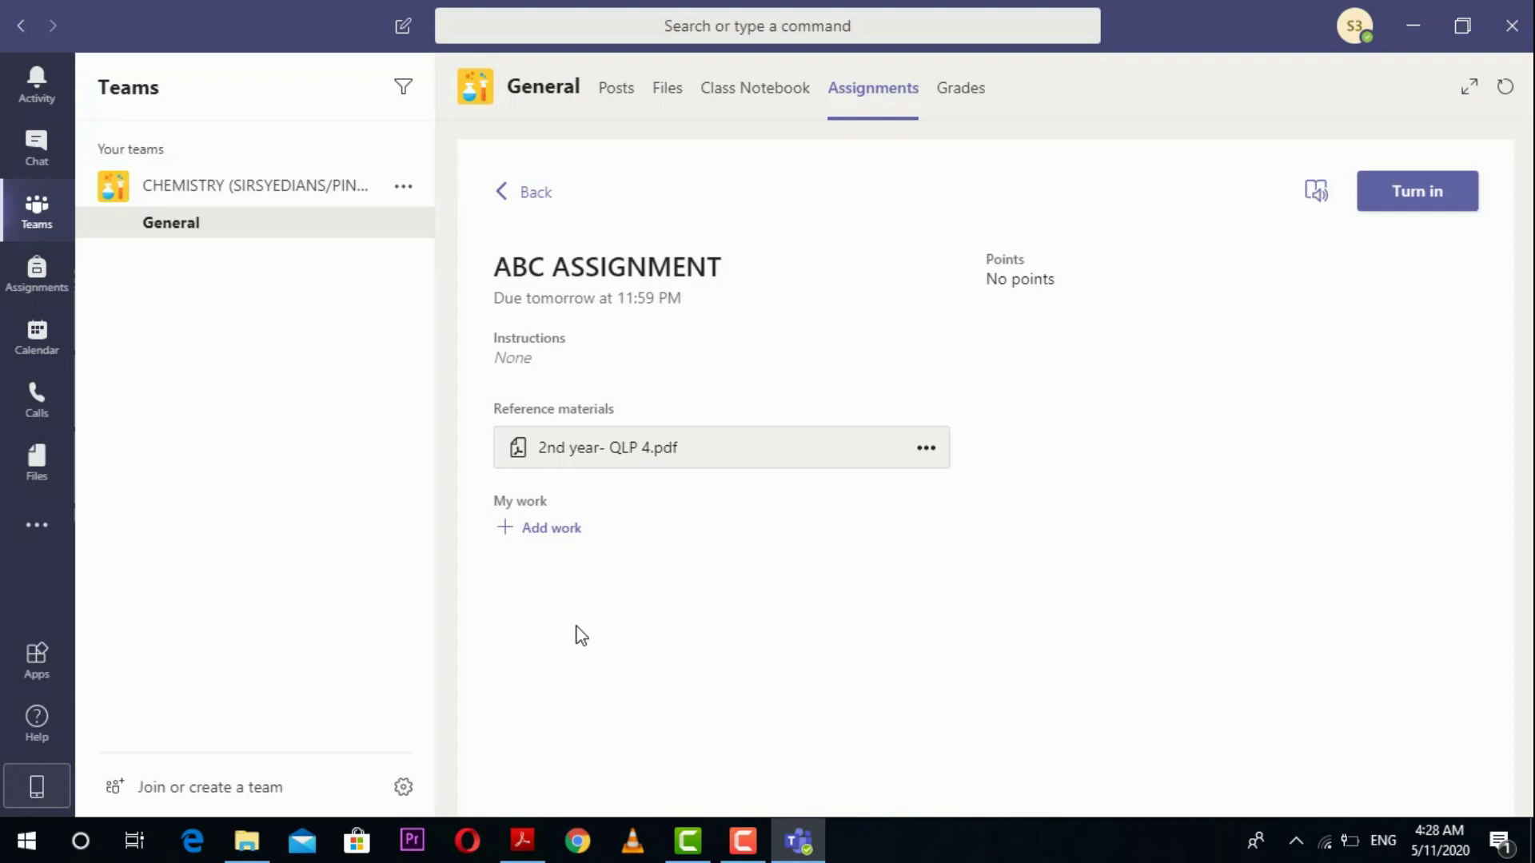
click(564, 531)
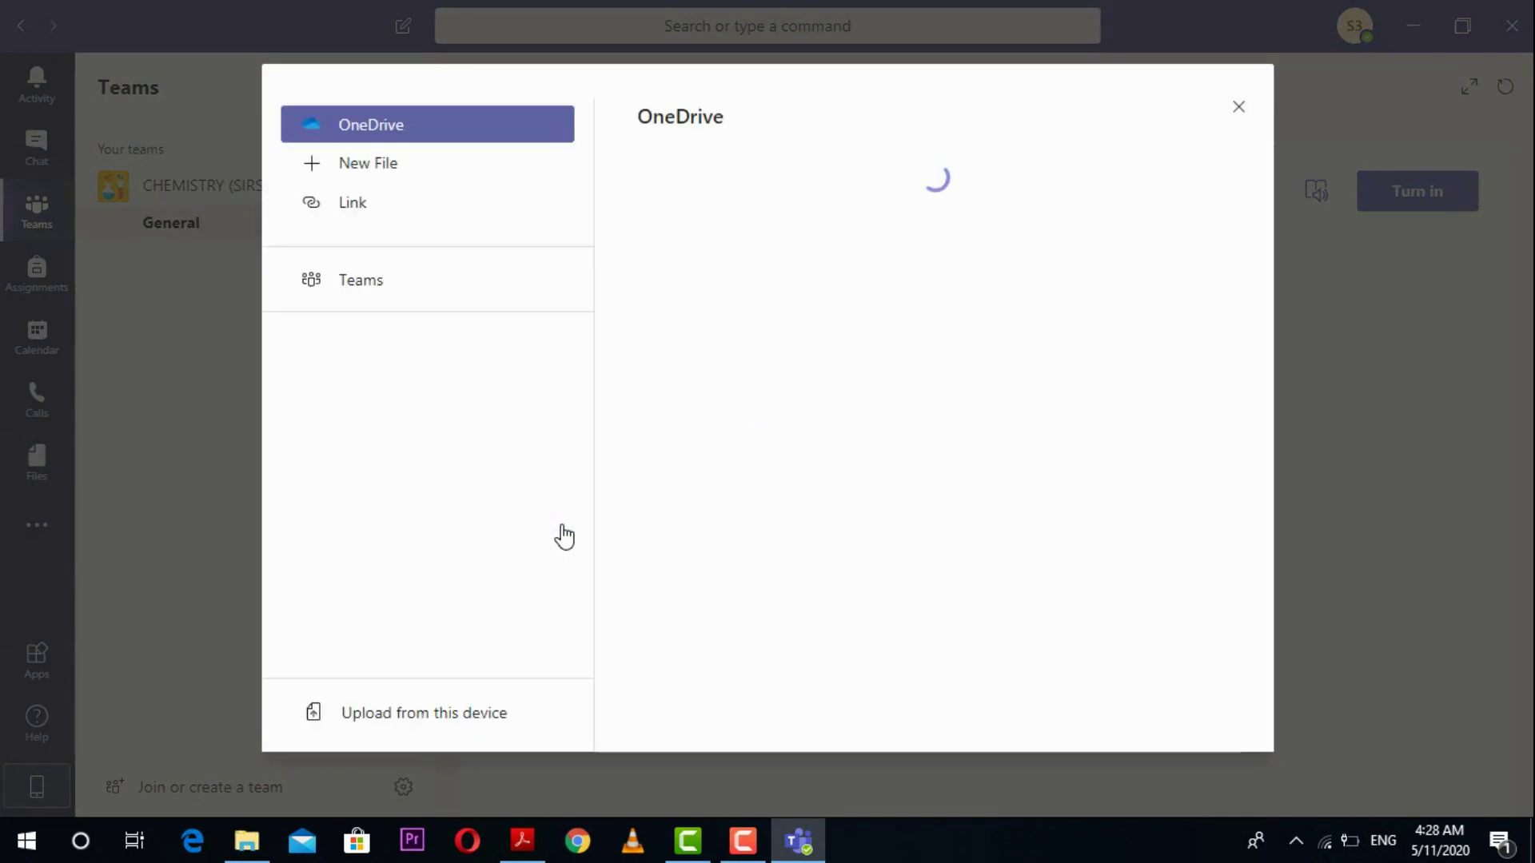
click(434, 730)
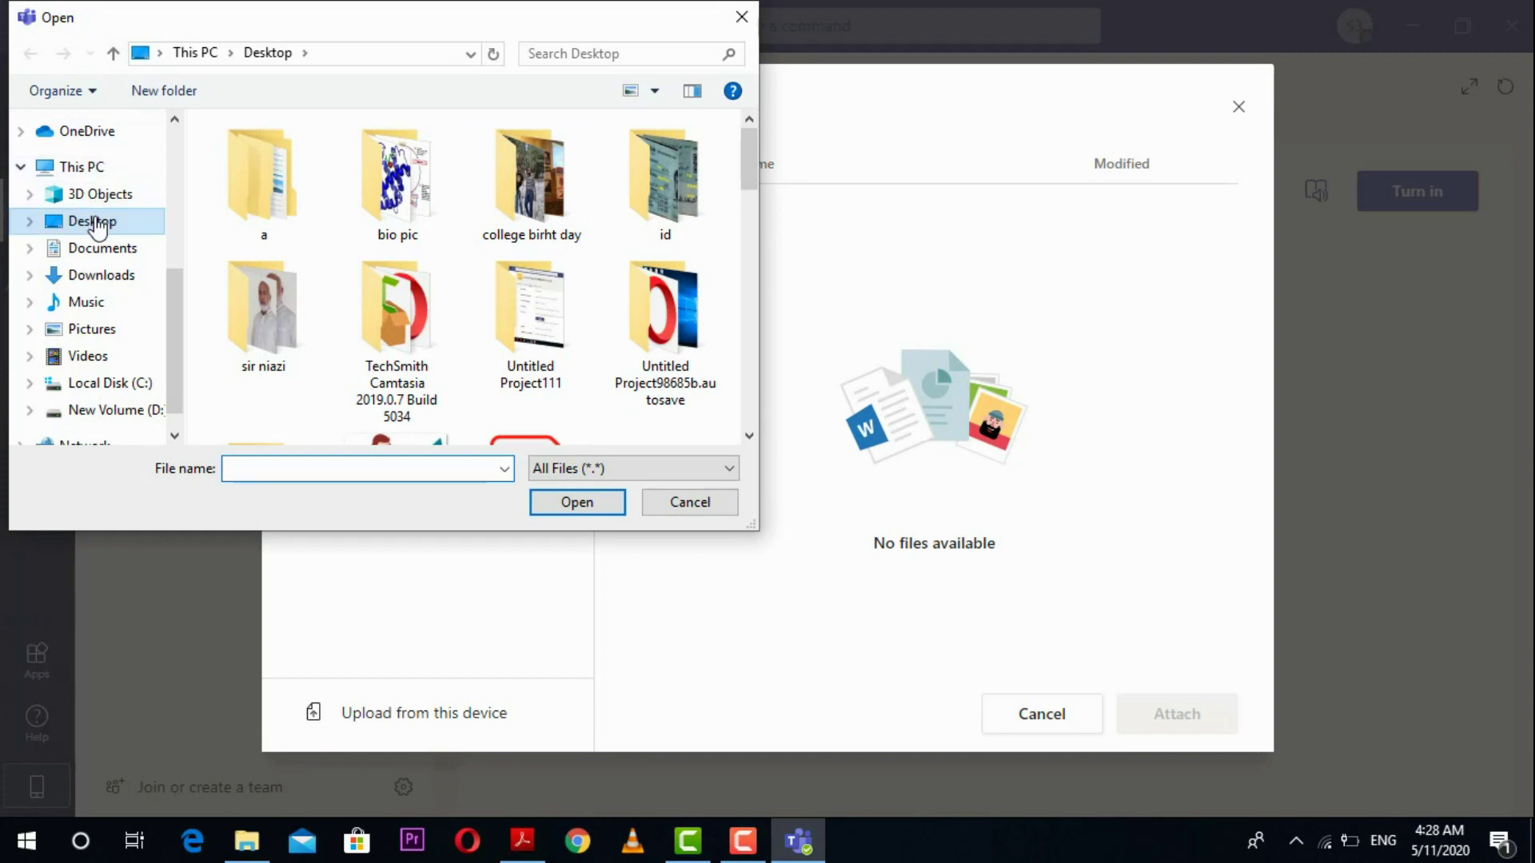
drag(748, 156, 741, 448)
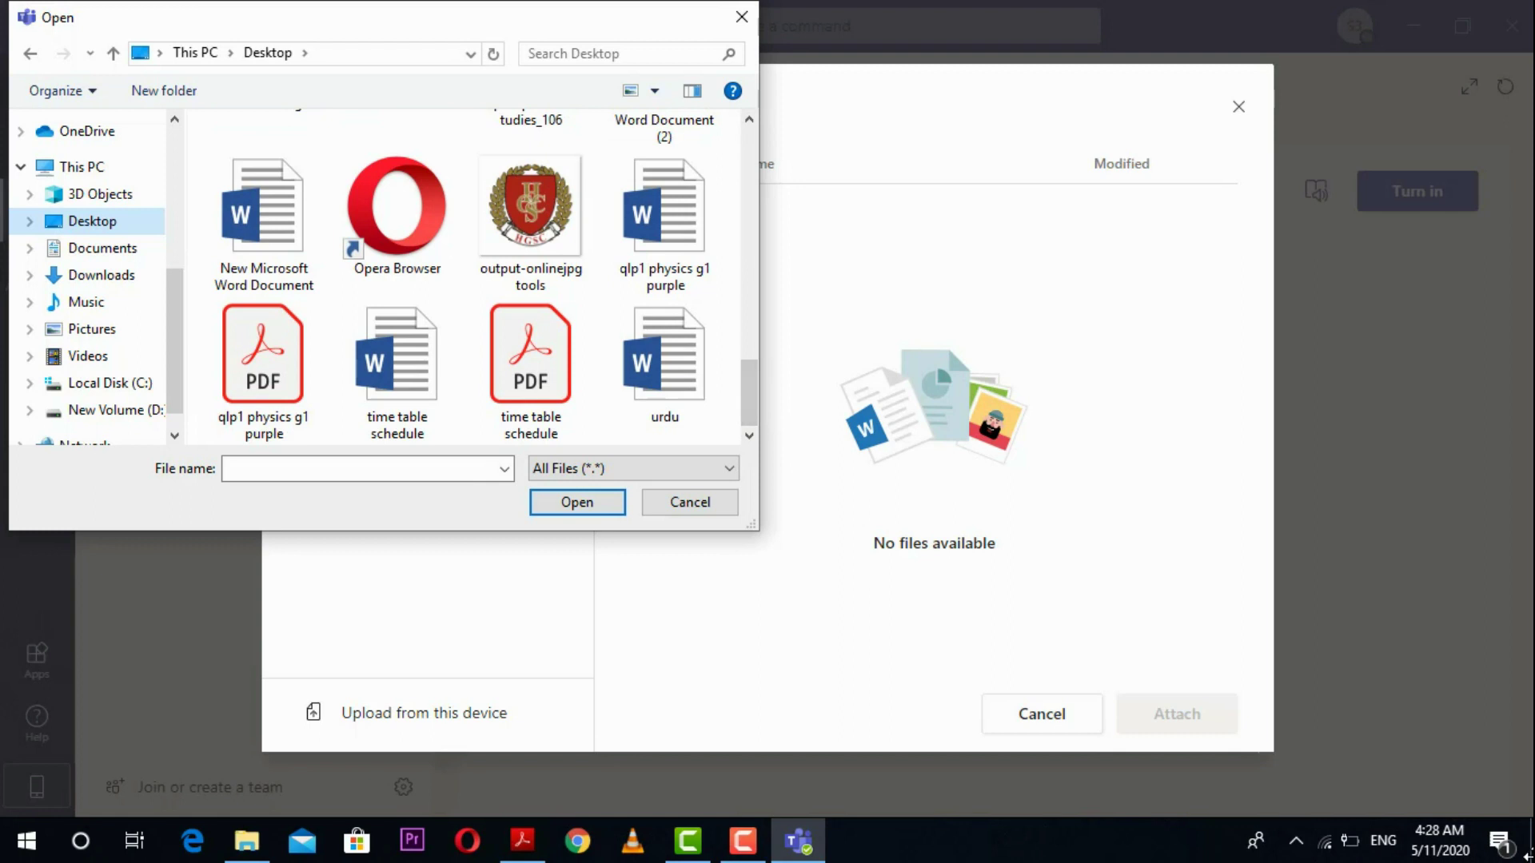
click(1523, 854)
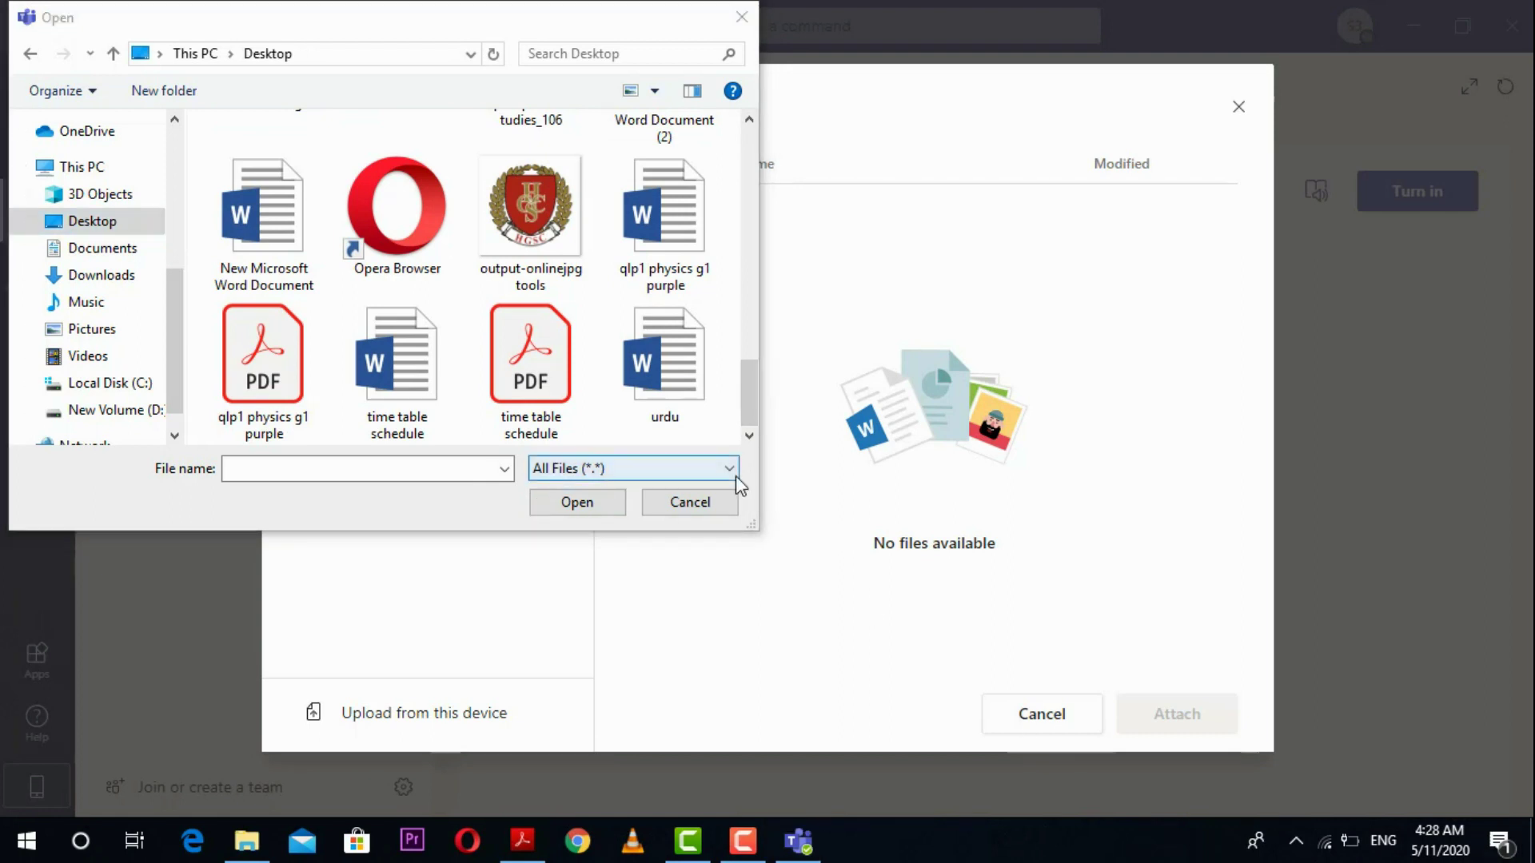
Step: Rename New Microsoft Word Document to ANS QUIZ and upload it
click(281, 258)
right_click(281, 277)
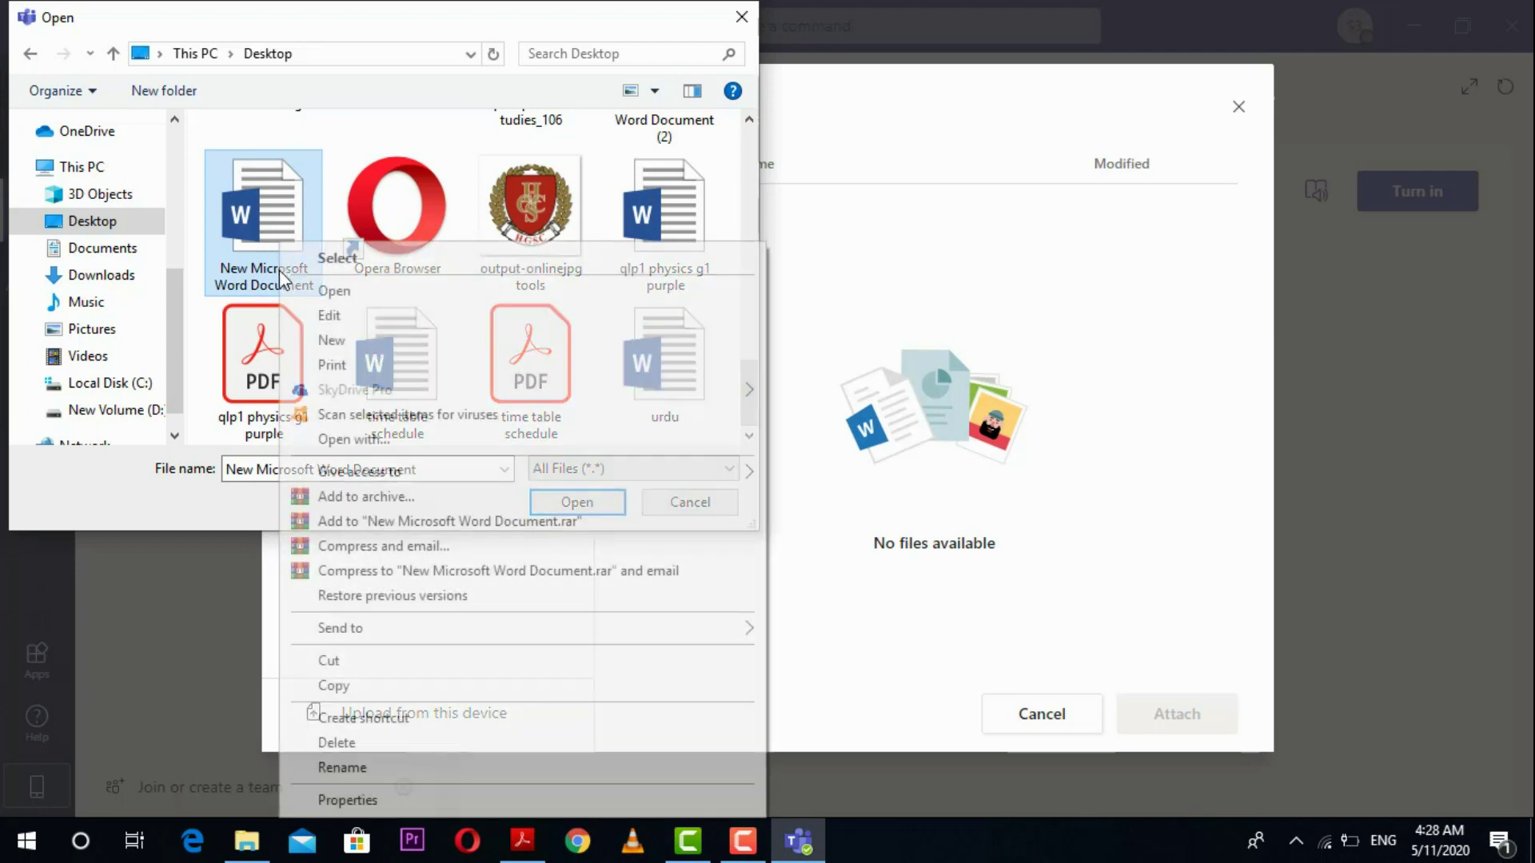
click(434, 766)
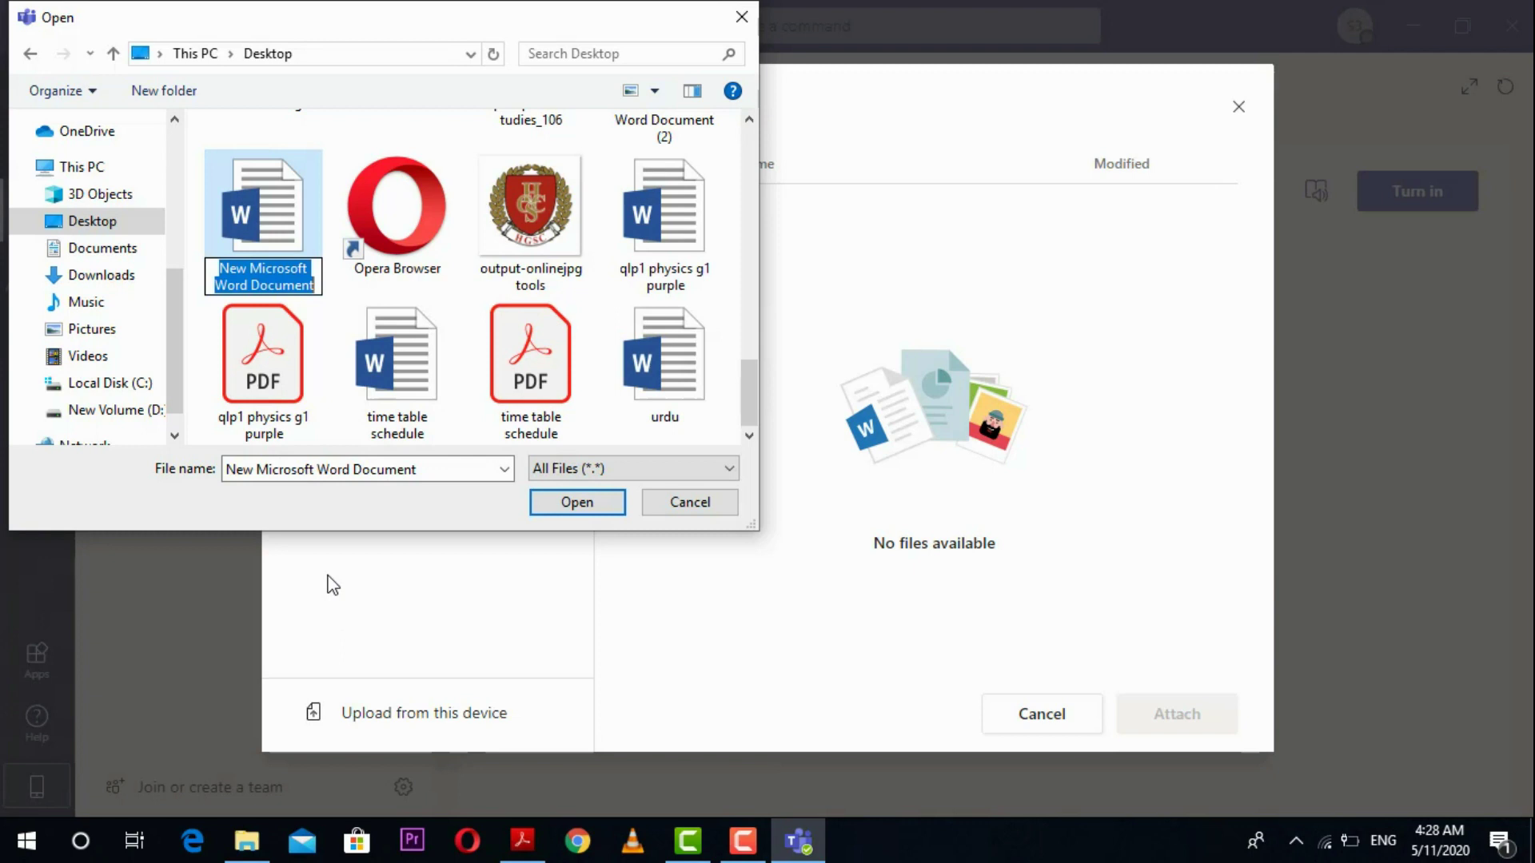
text(ANS)
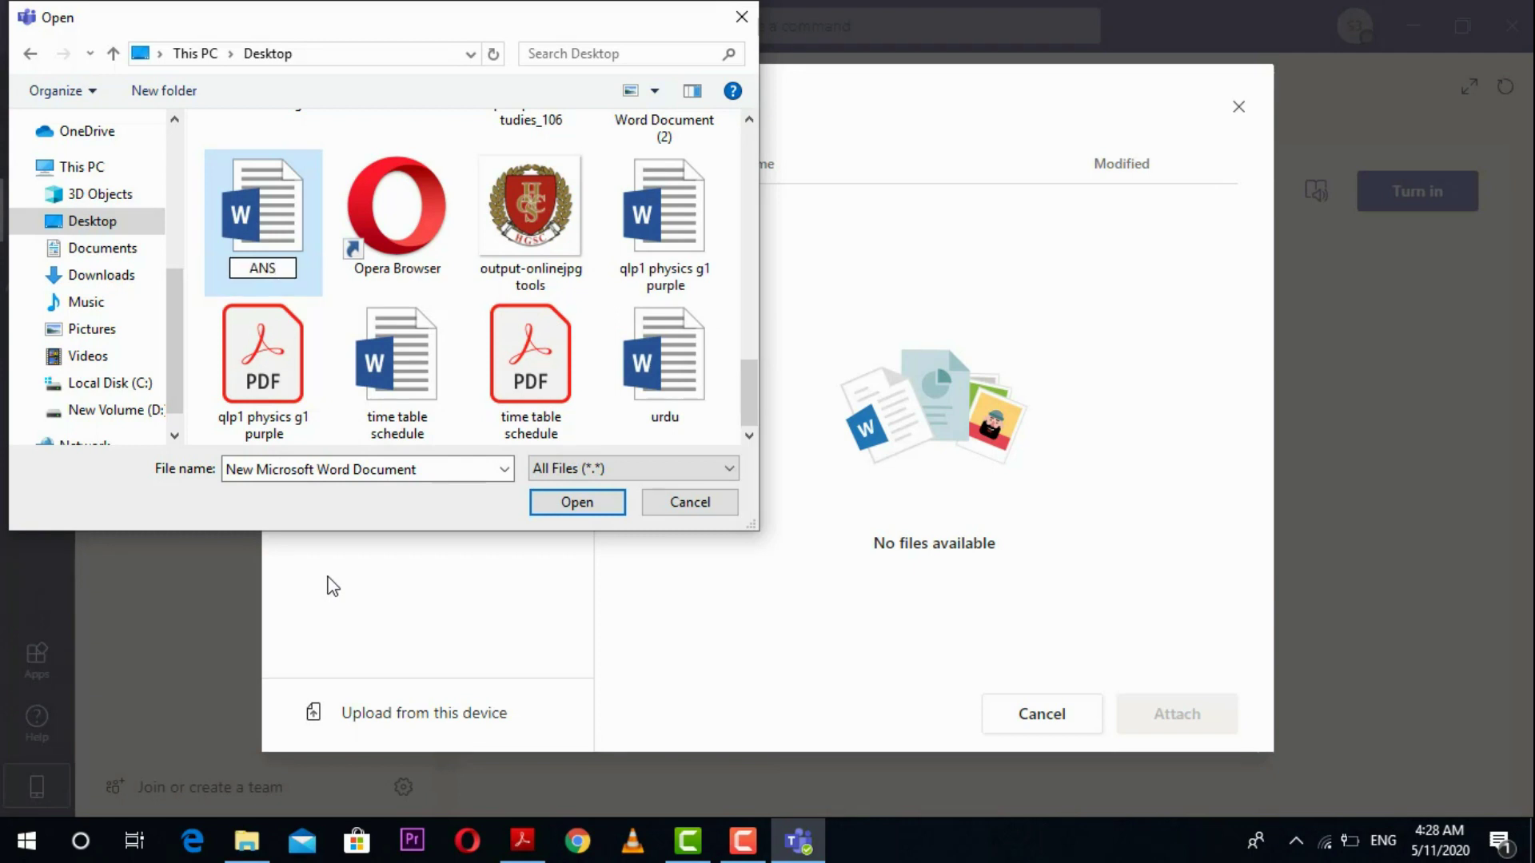
text( QUIZ)
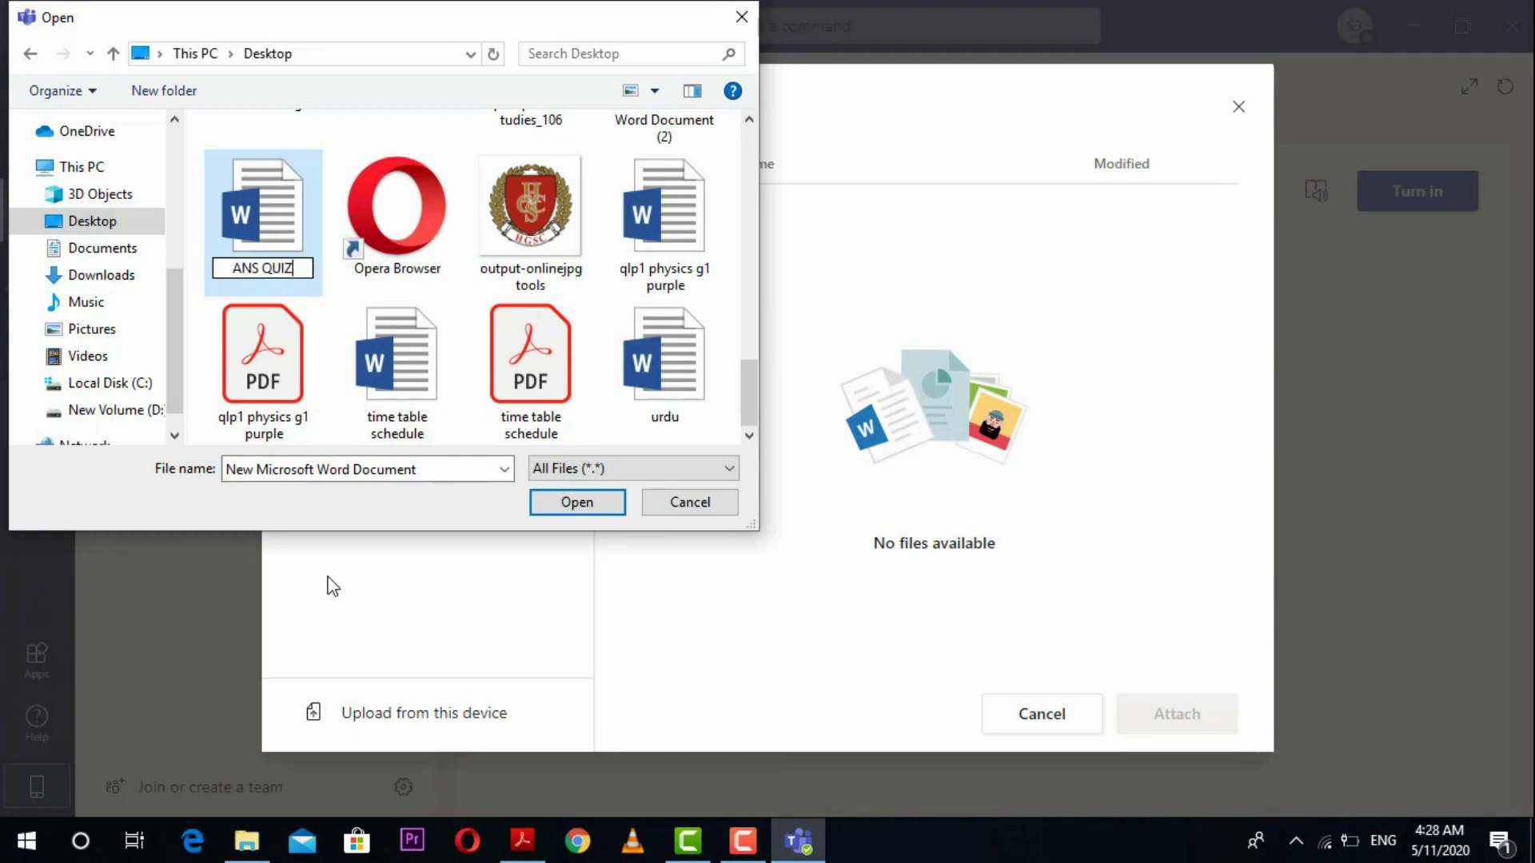
key(Return)
click(280, 227)
double_click(279, 227)
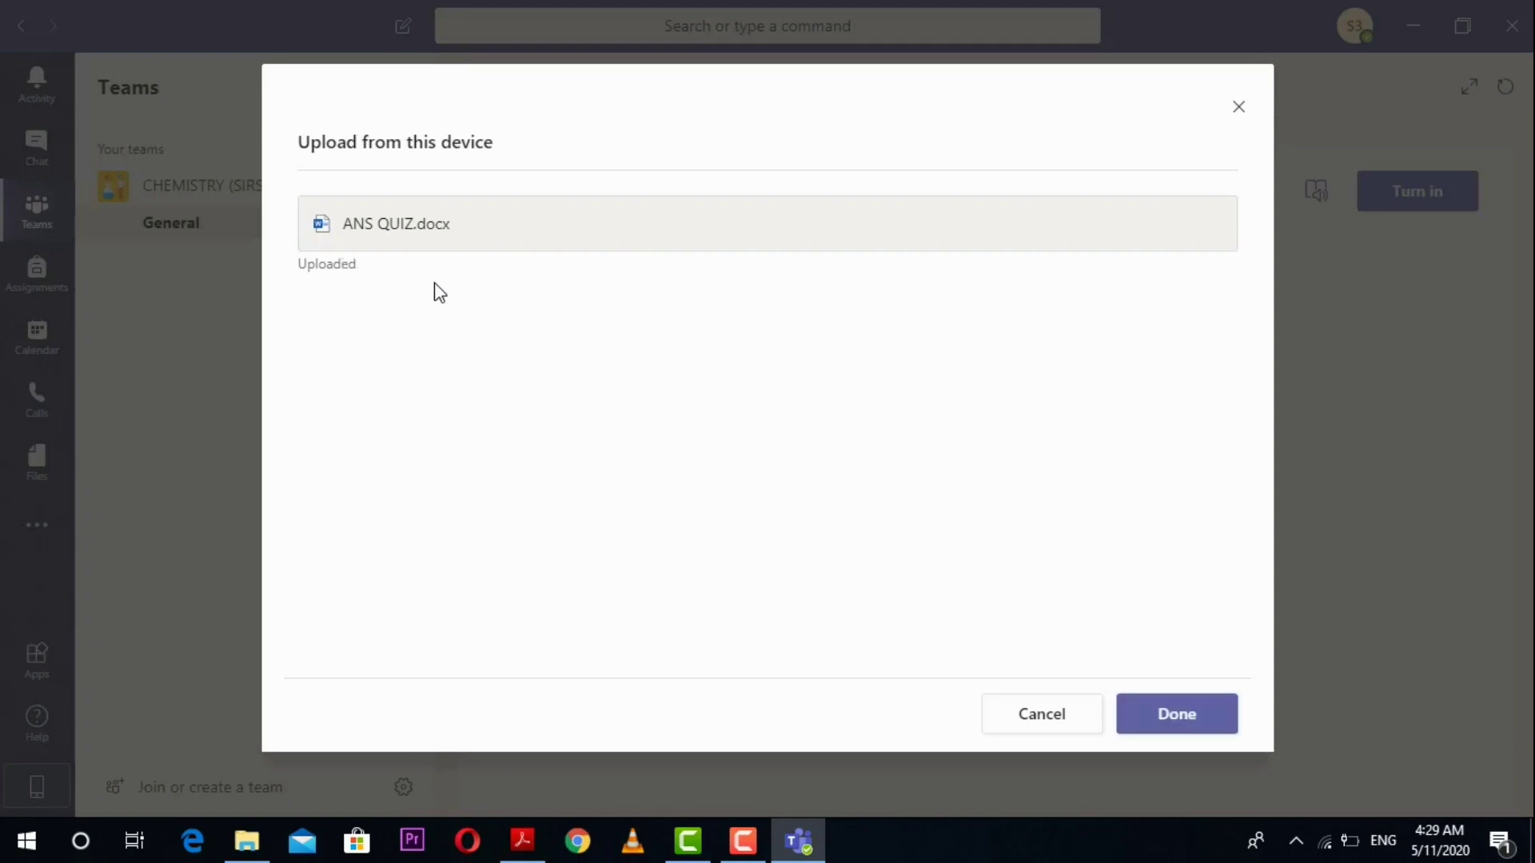
Step: Attach the uploaded ANS QUIZ.docx, turn in ABC ASSIGNMENT, and go back to the Assignments list
click(1180, 717)
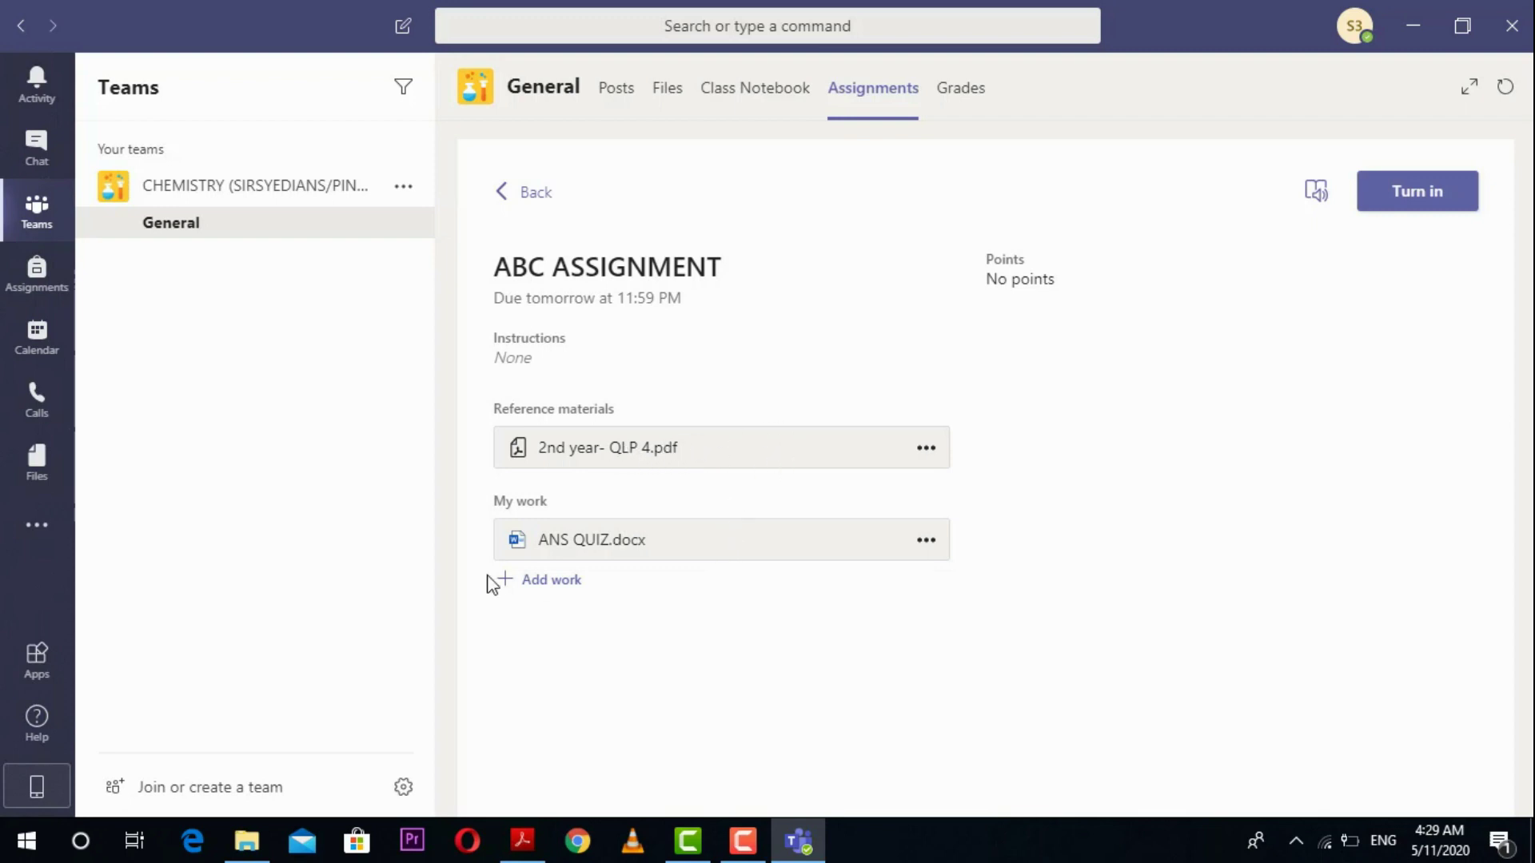
click(1426, 192)
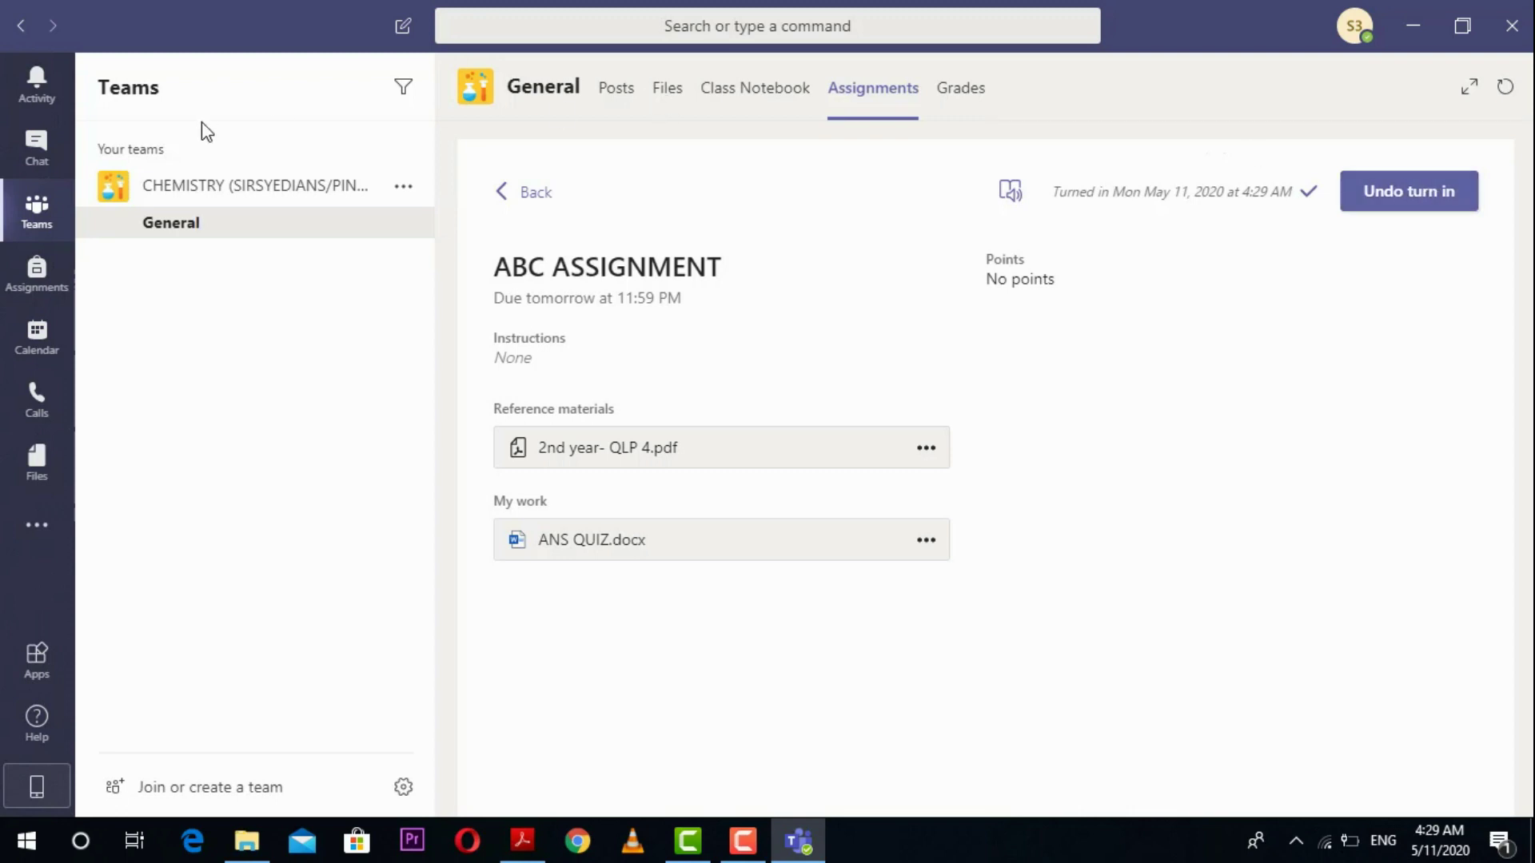
click(29, 220)
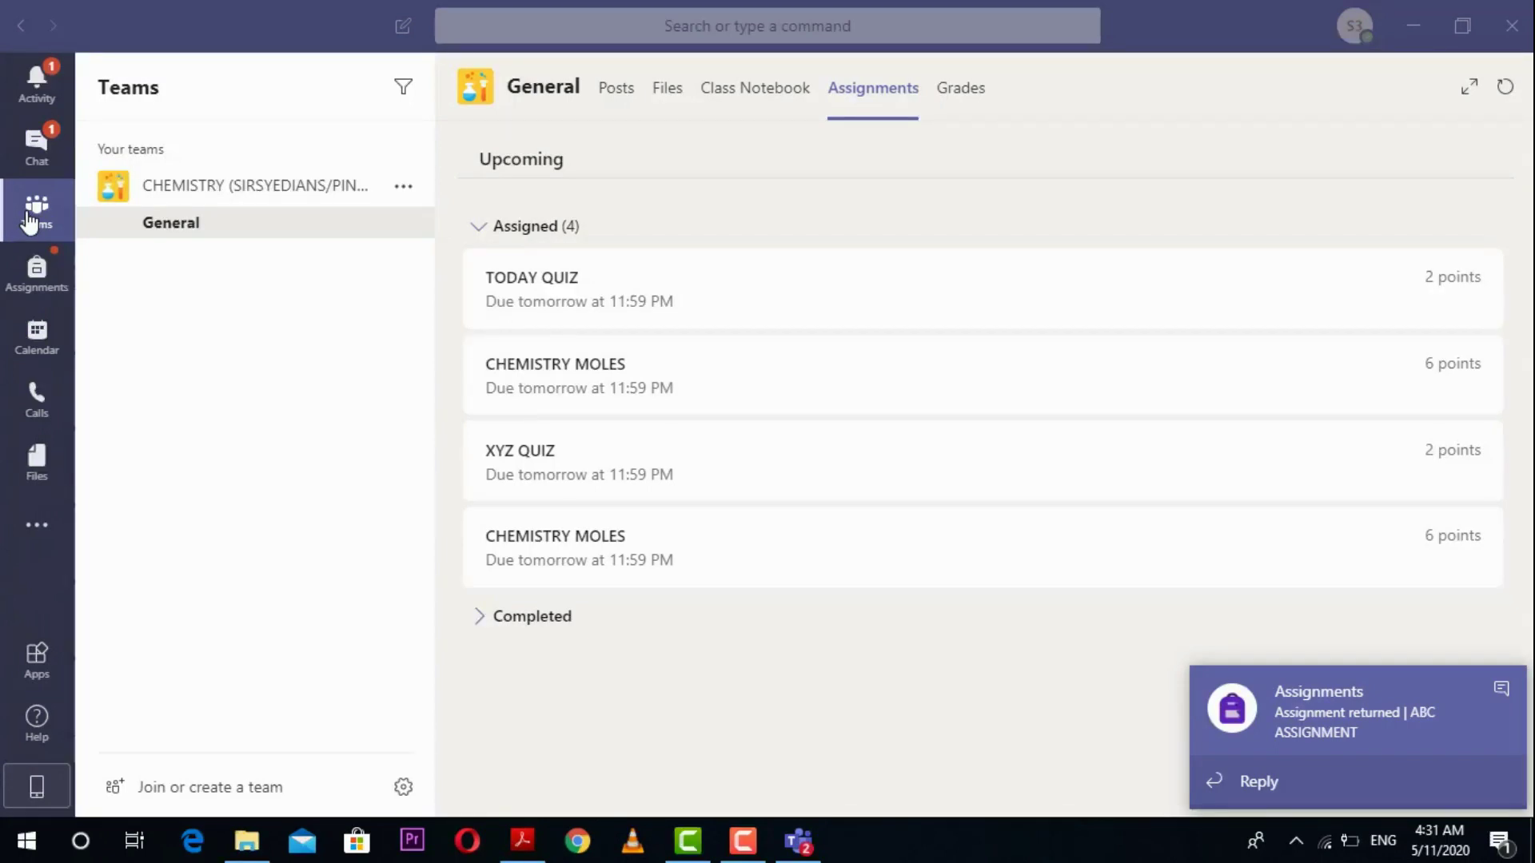
Step: Open the Assignment returned notification in Activity and read the teacher's feedback, points and files
click(51, 102)
click(52, 102)
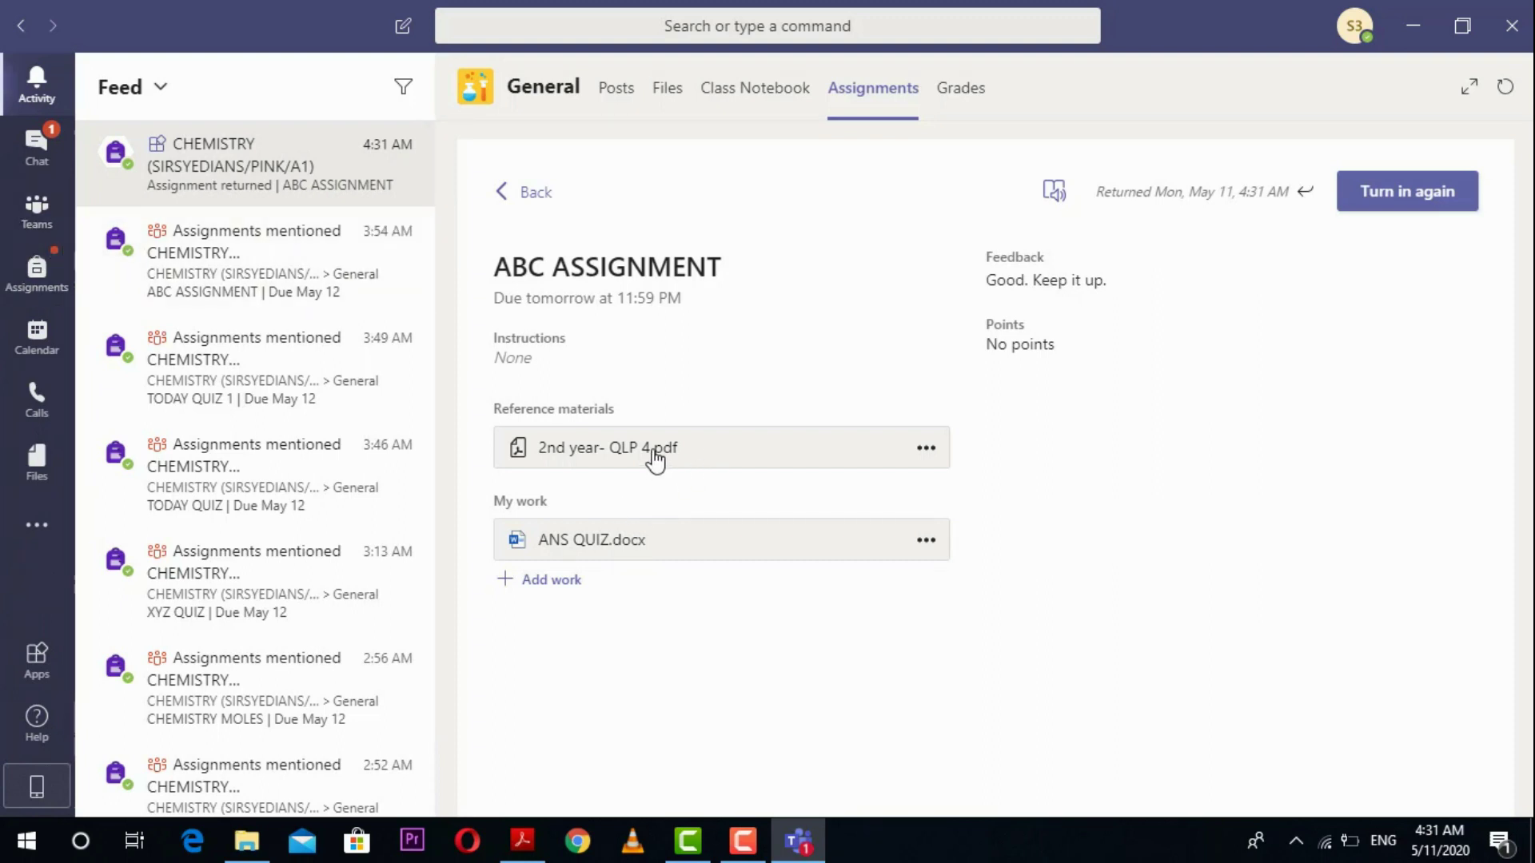
triple_click(1027, 284)
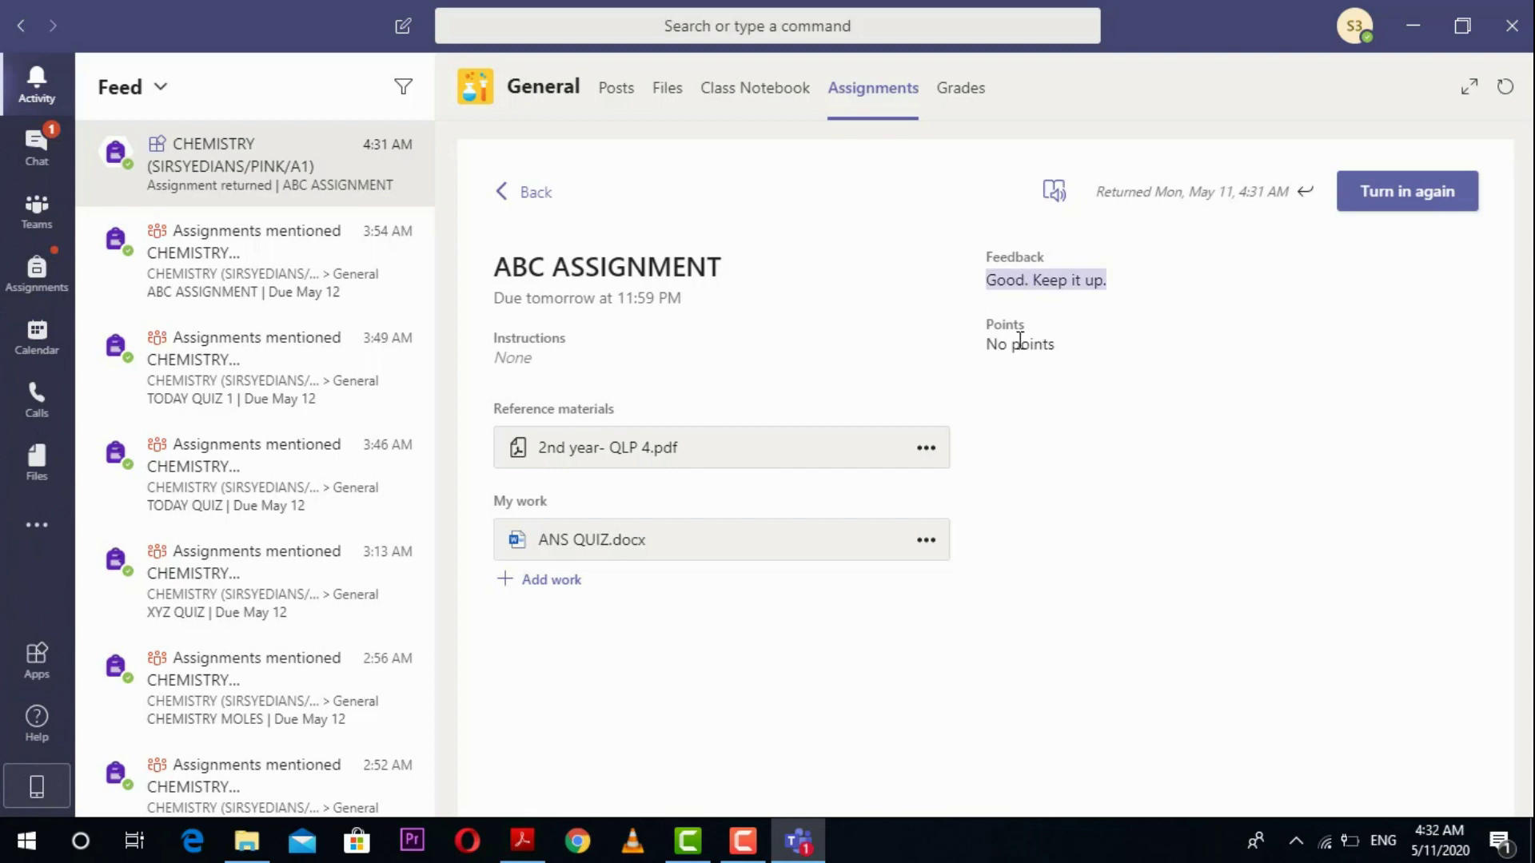
drag(991, 346, 1061, 366)
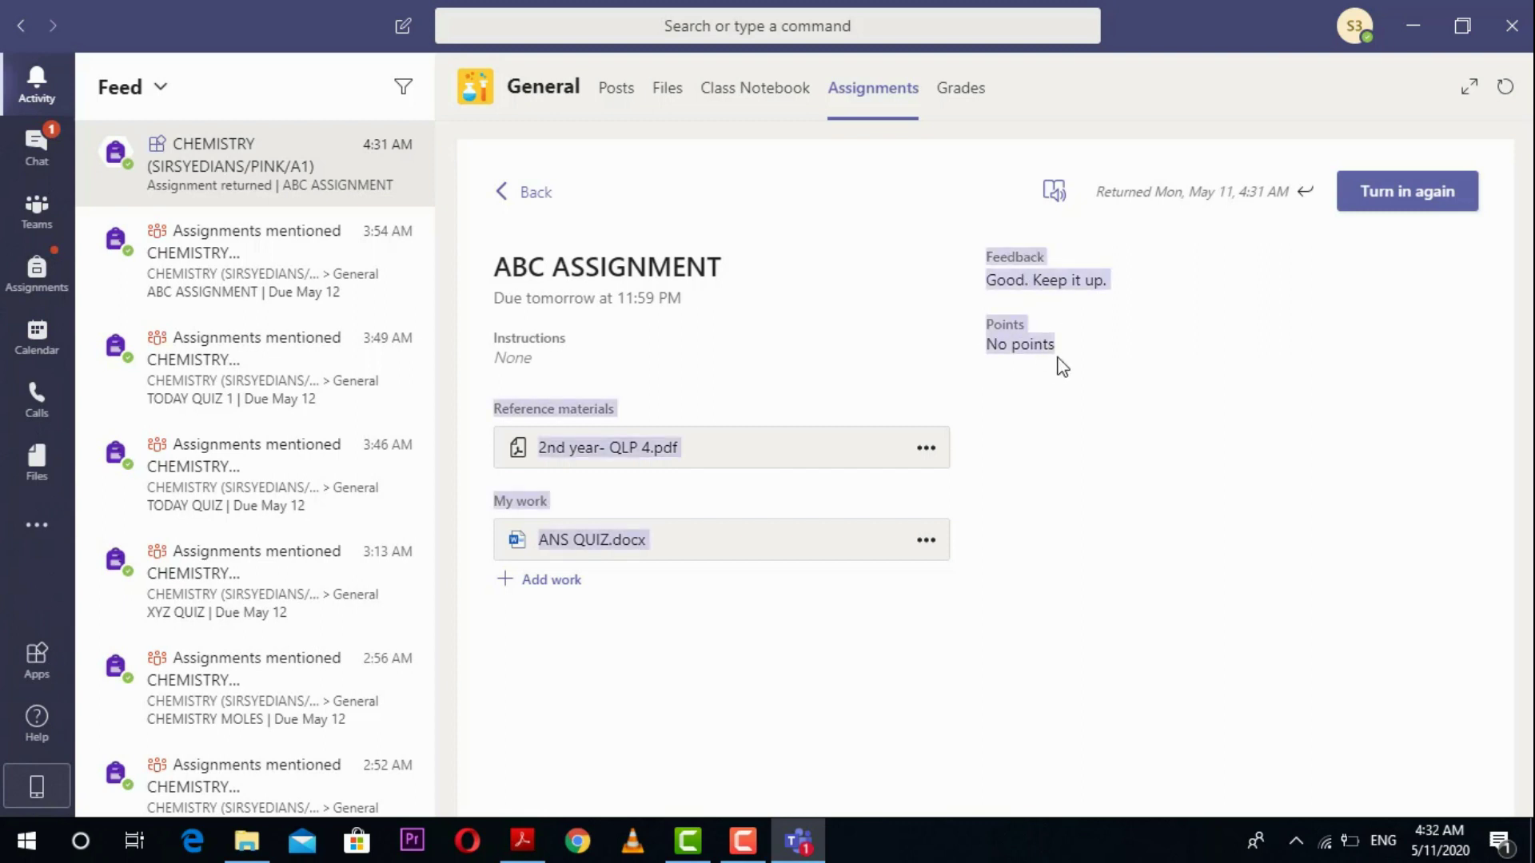
click(1053, 349)
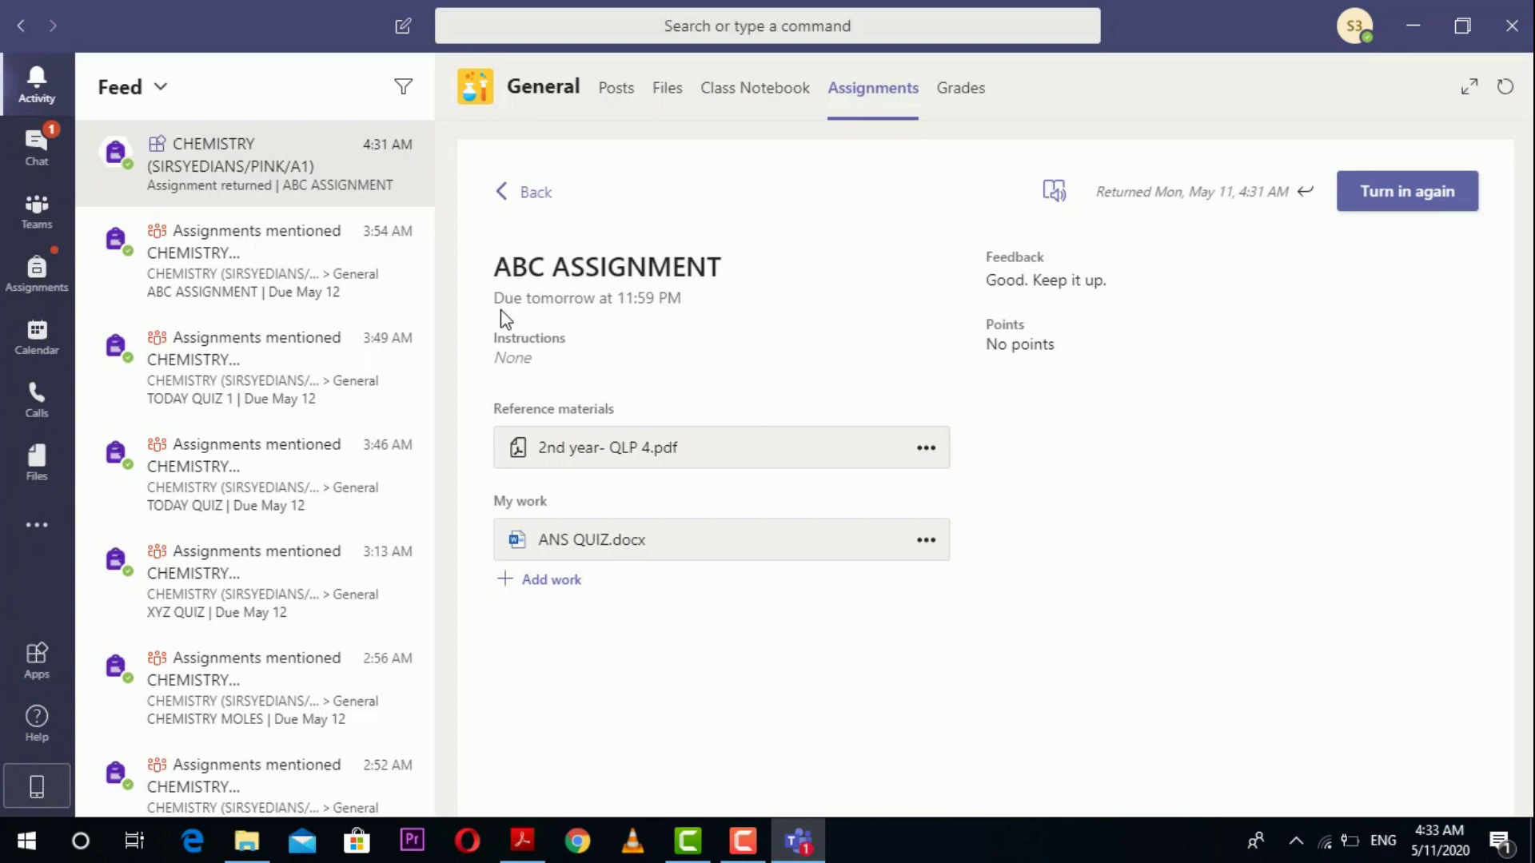
Step: Return to the CHEMISTRY team's General channel Posts
click(29, 234)
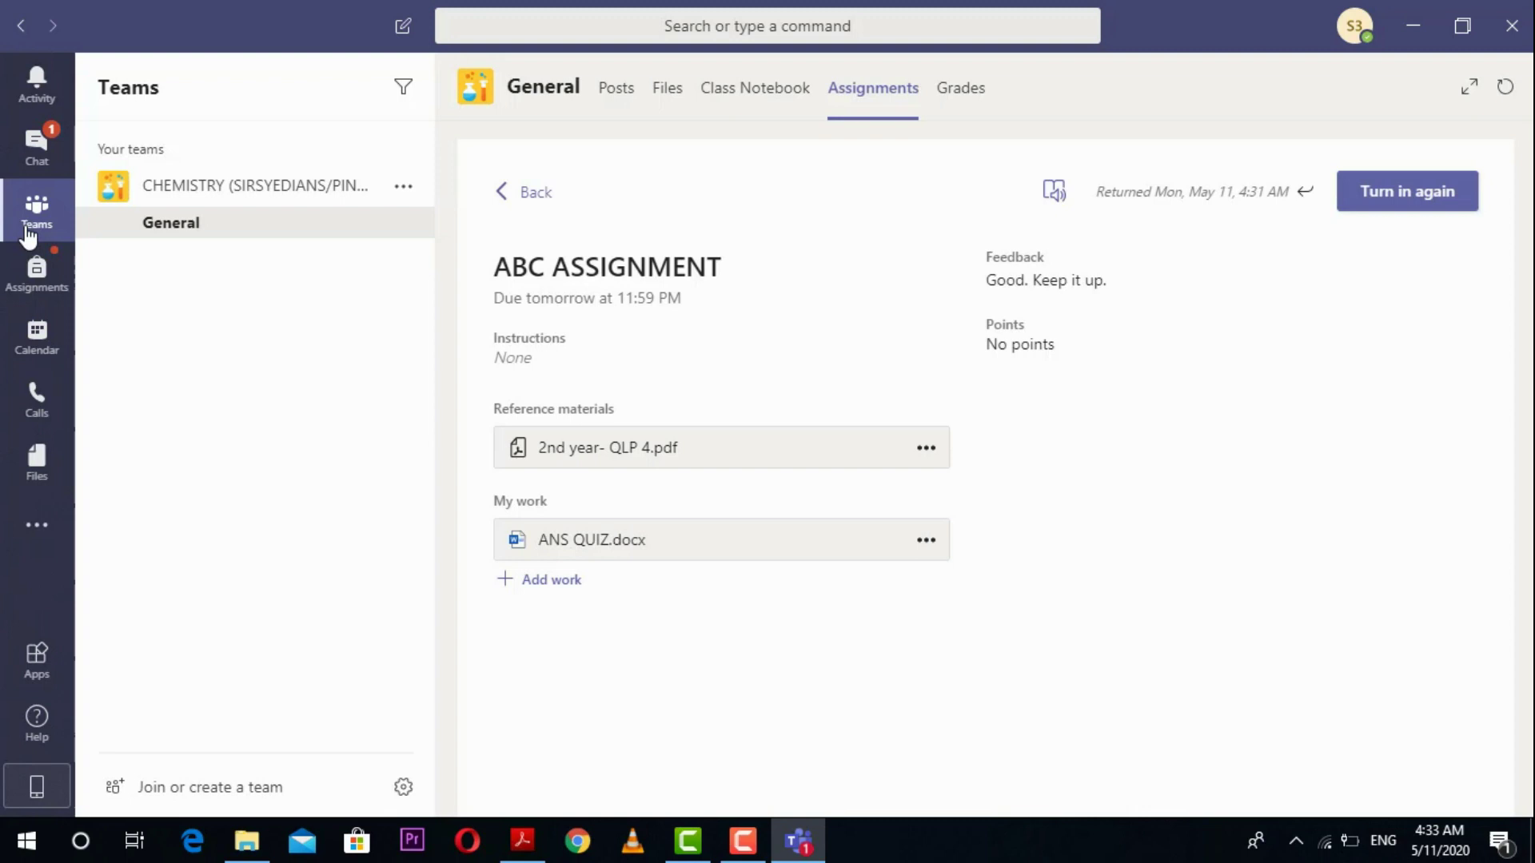
click(29, 236)
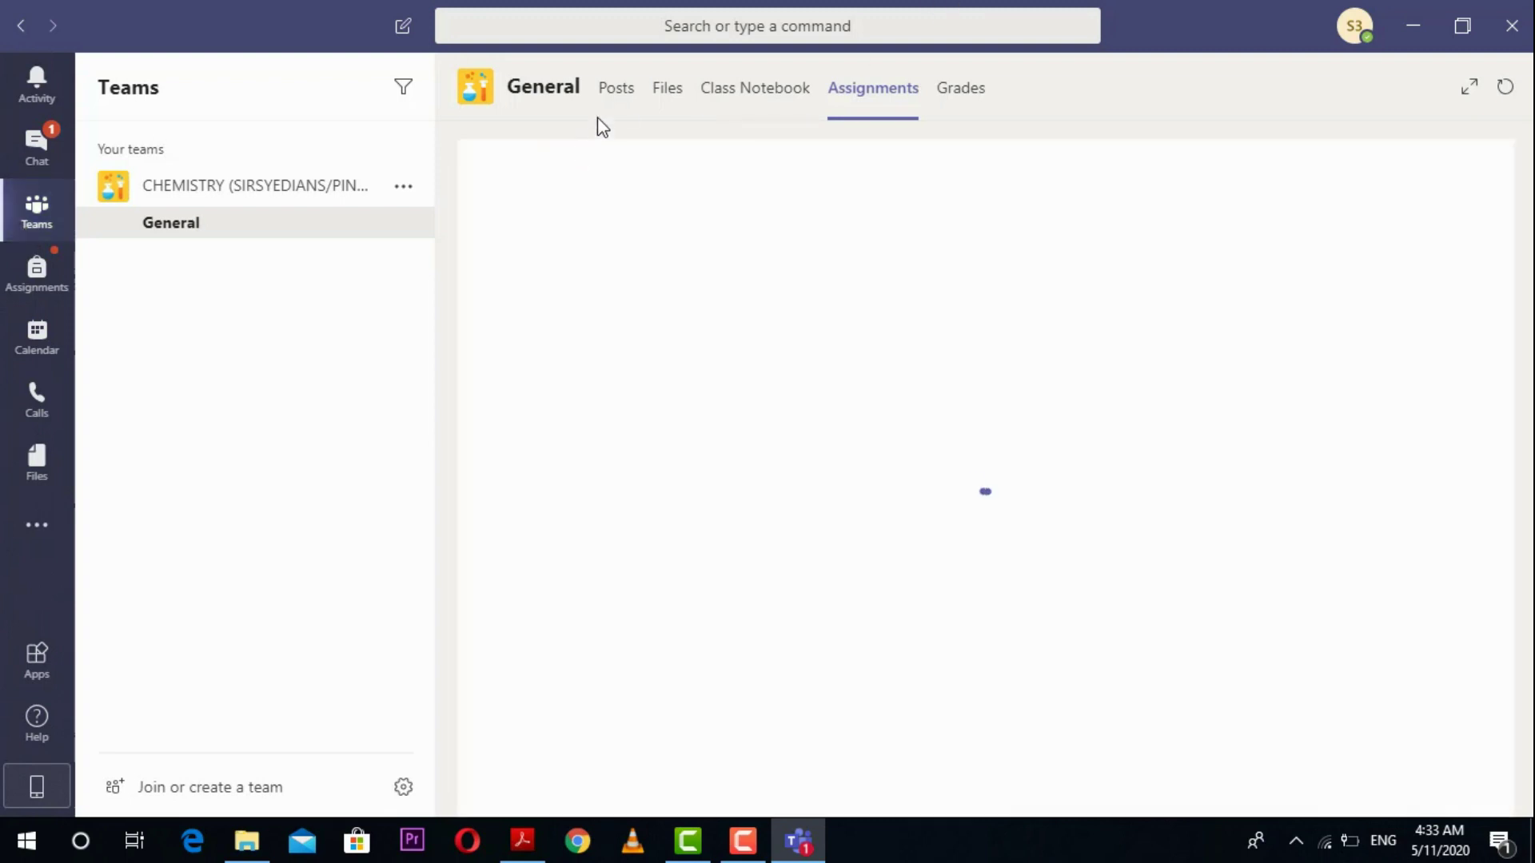
click(614, 100)
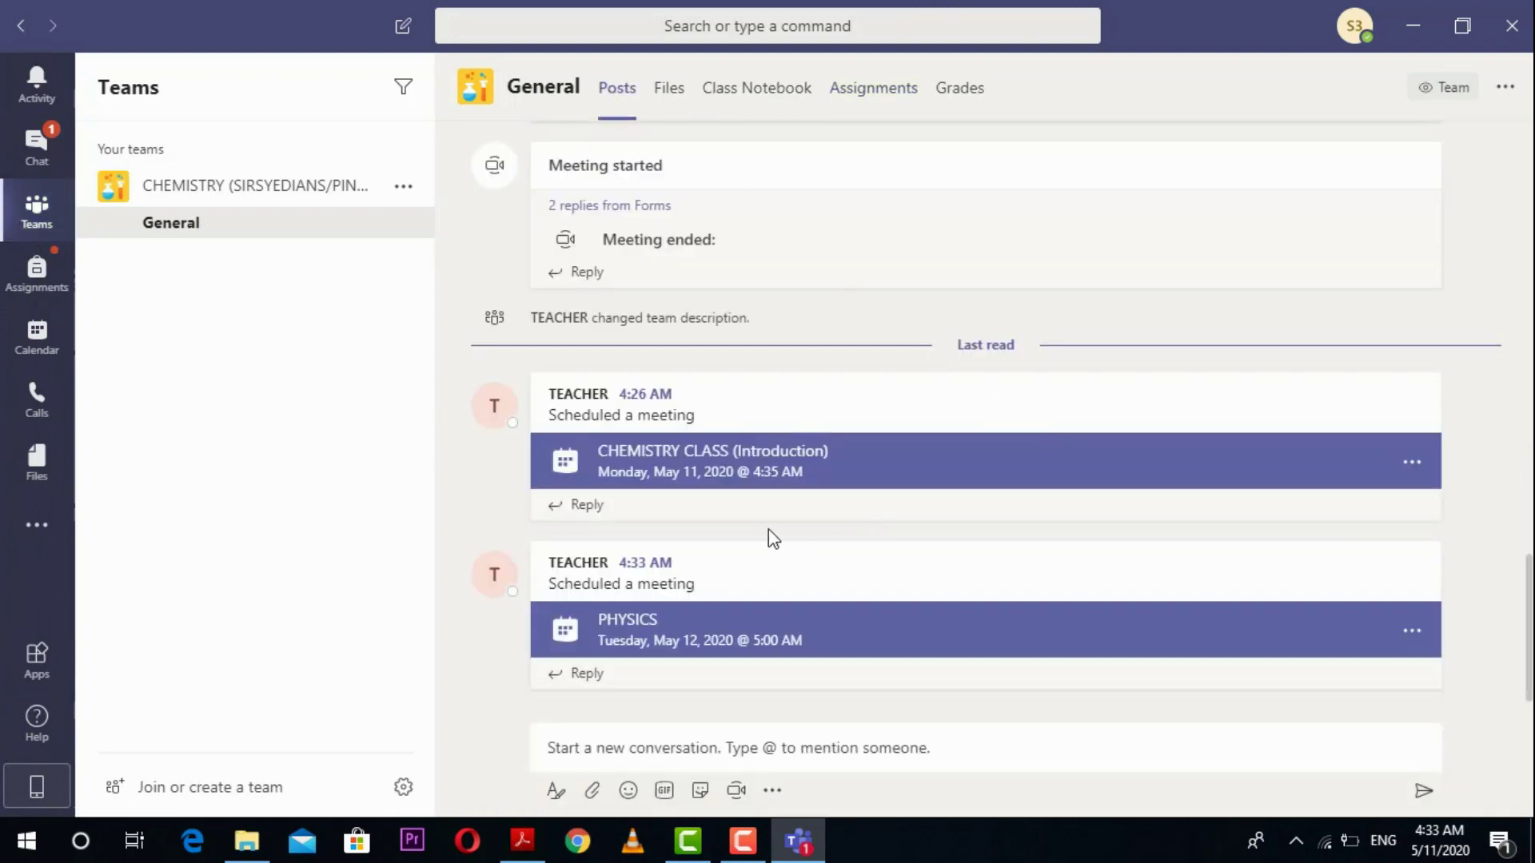
drag(1530, 596, 1531, 596)
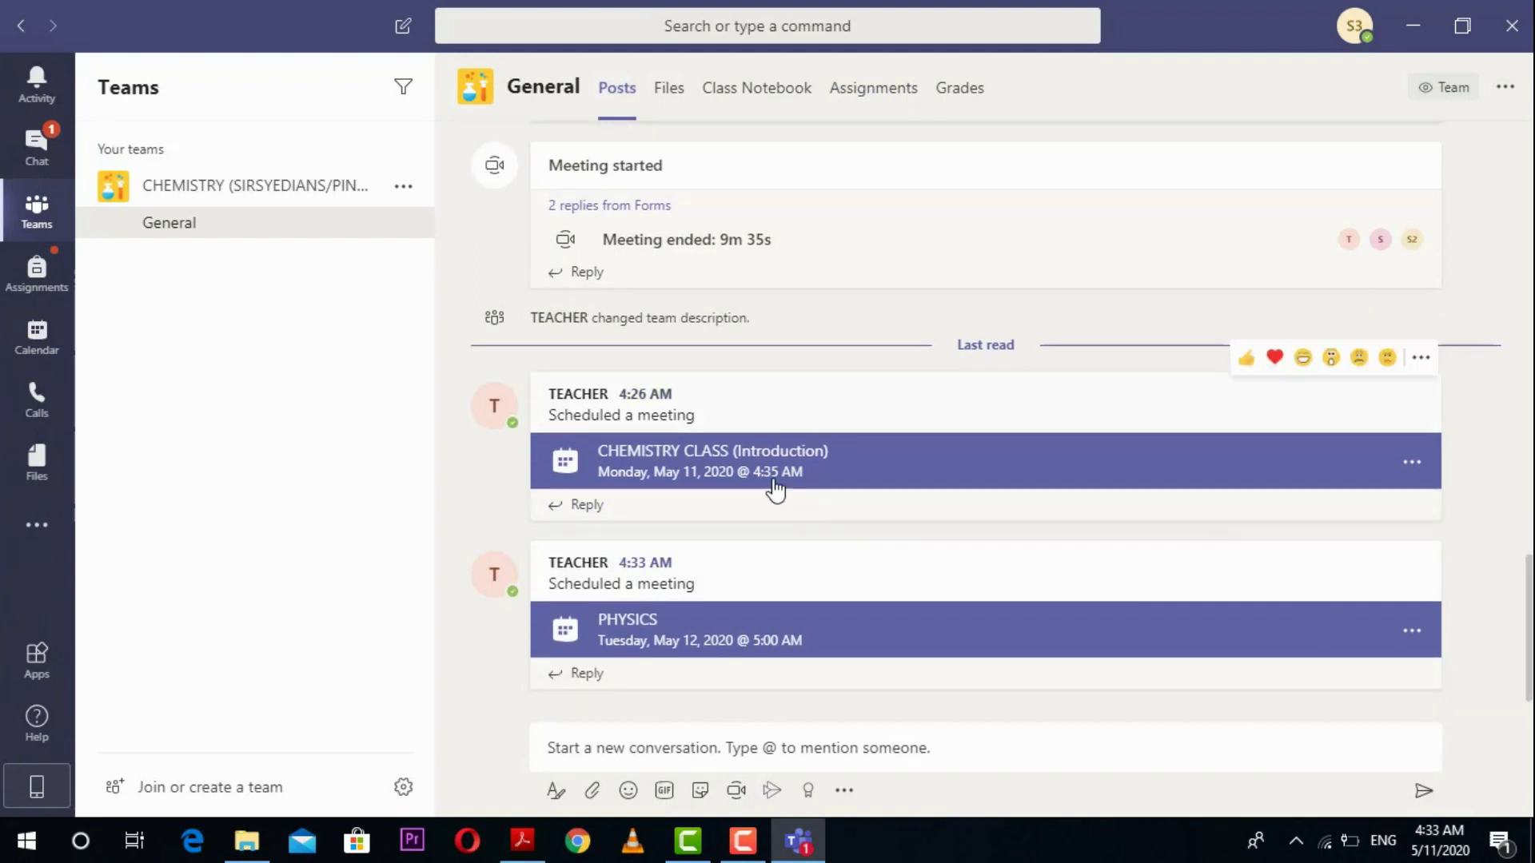
mouse_move(655, 399)
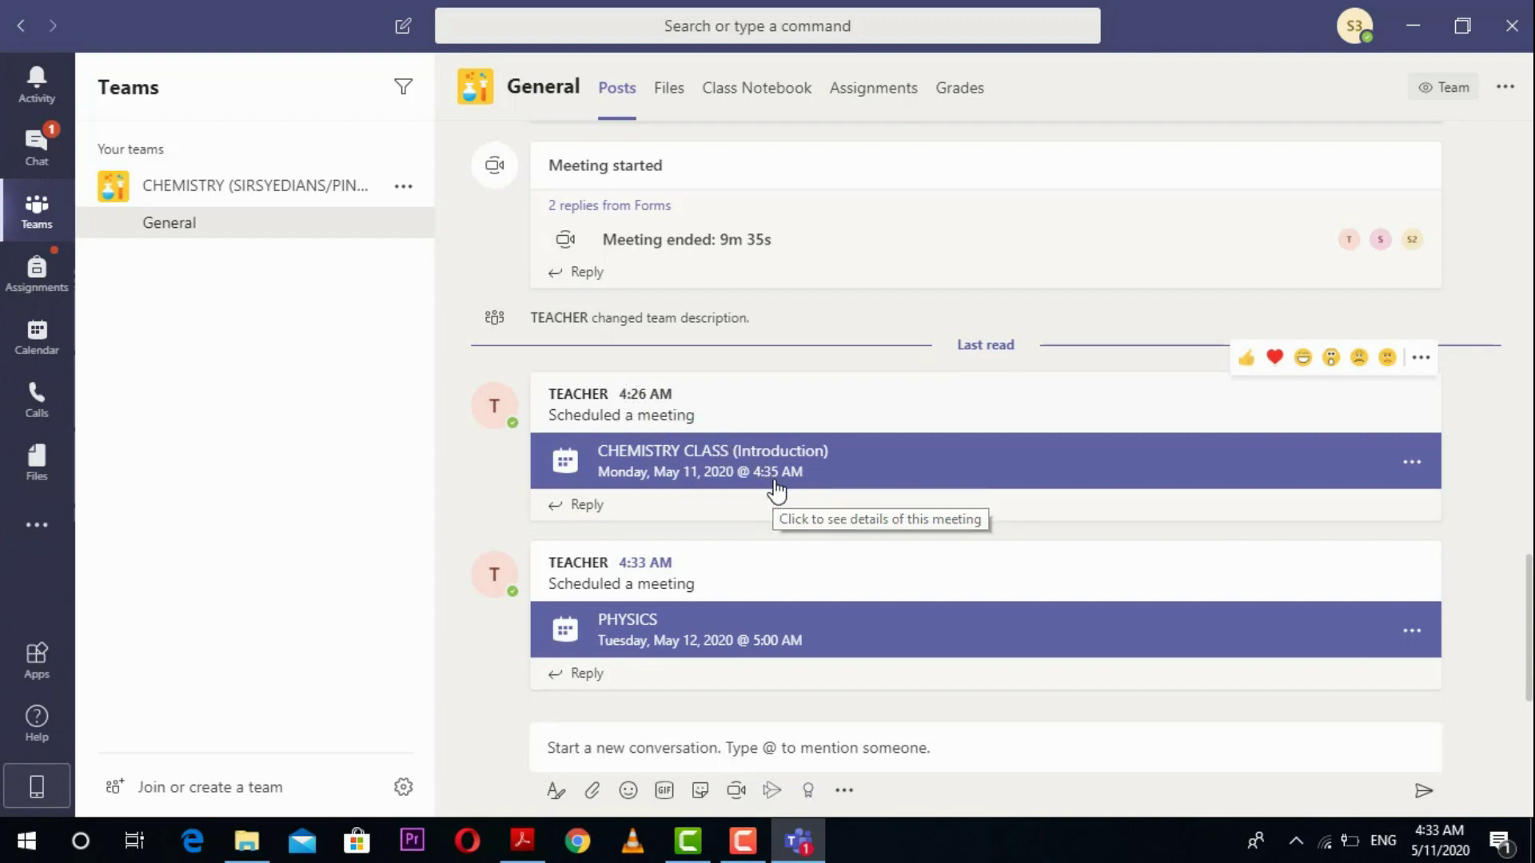
Step: Look over the PHYSICS meeting post, then view the May 11–15 calendar week of class meetings
mouse_move(623, 565)
drag(623, 565, 702, 611)
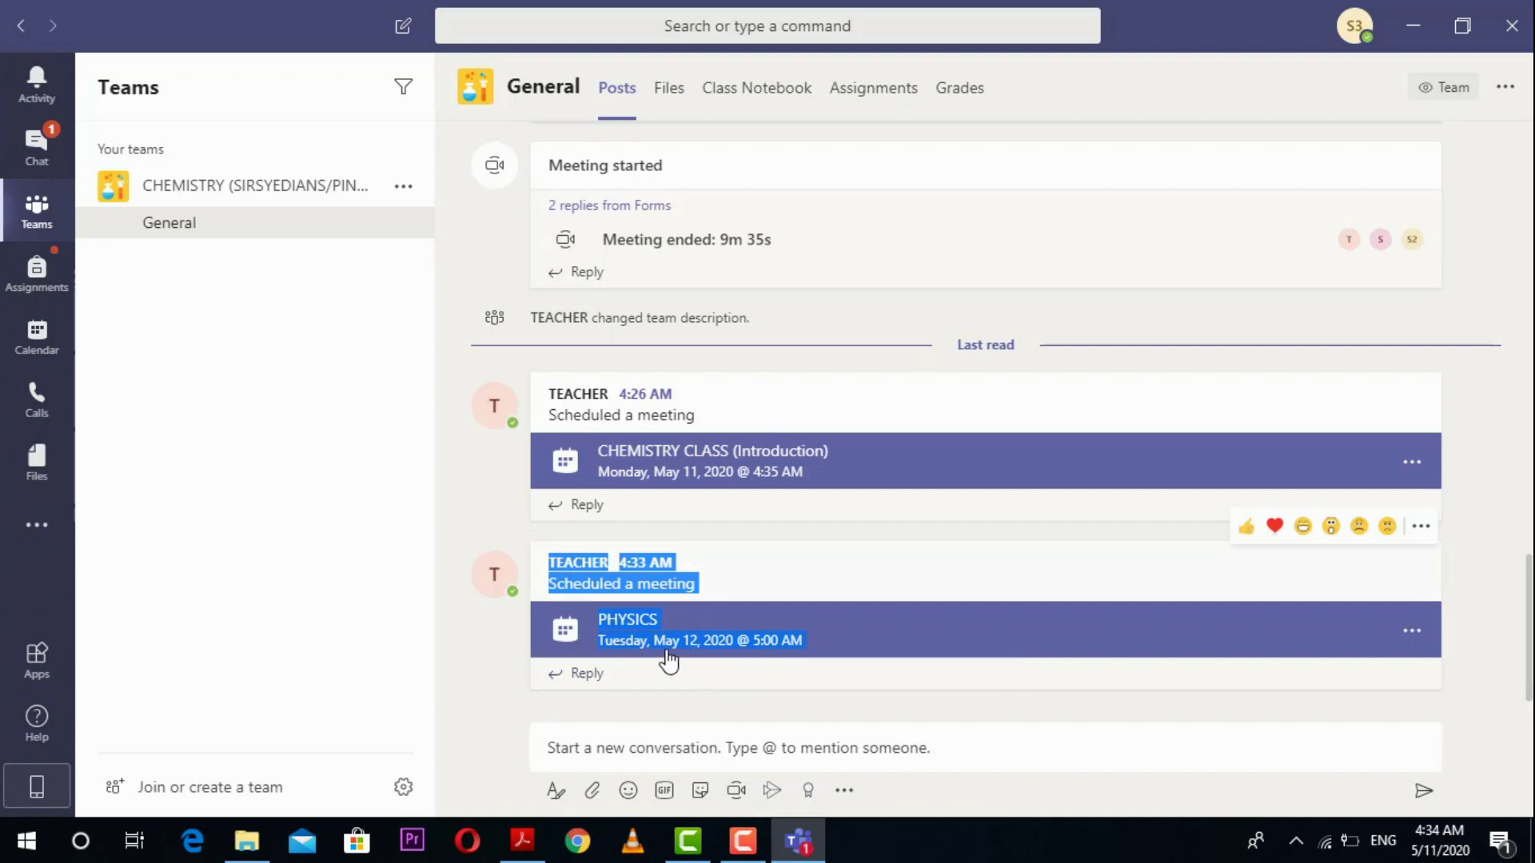
click(504, 644)
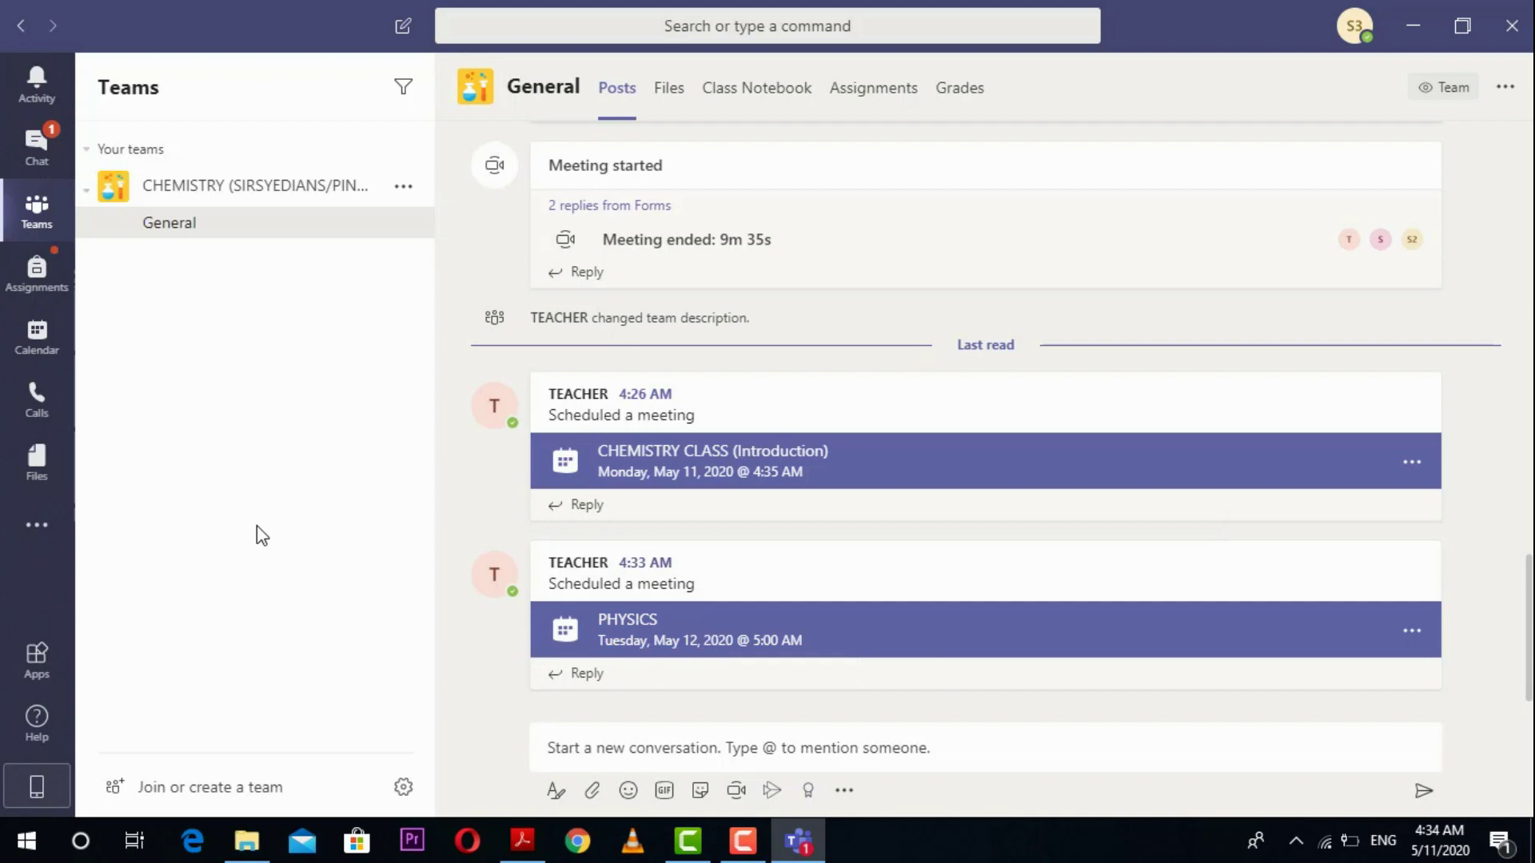
click(35, 349)
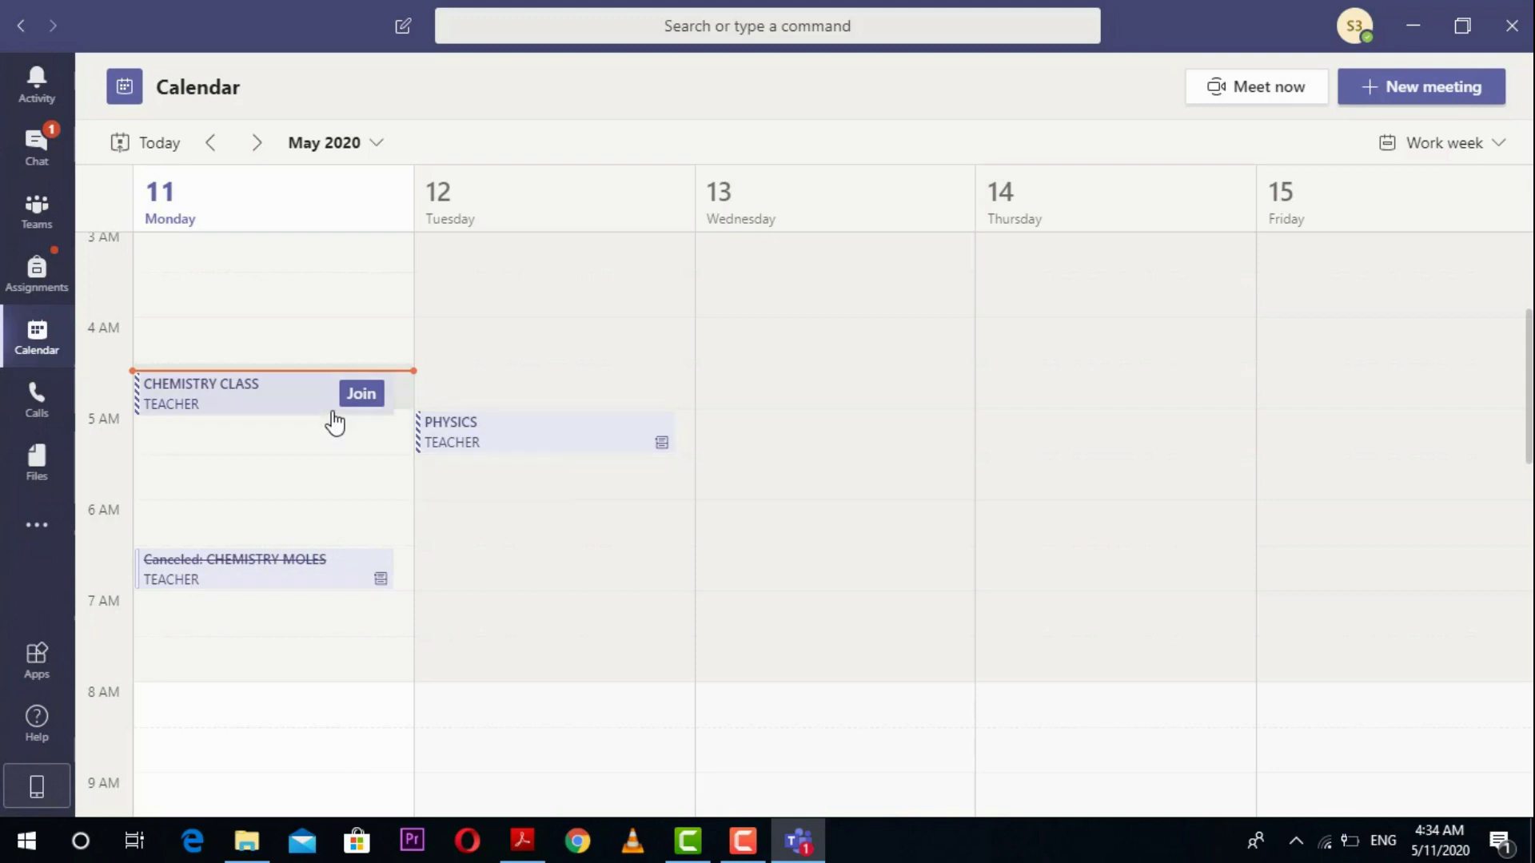
Step: Select the CHEMISTRY CLASS event in Calendar, then go back to the General channel where it is live
click(272, 405)
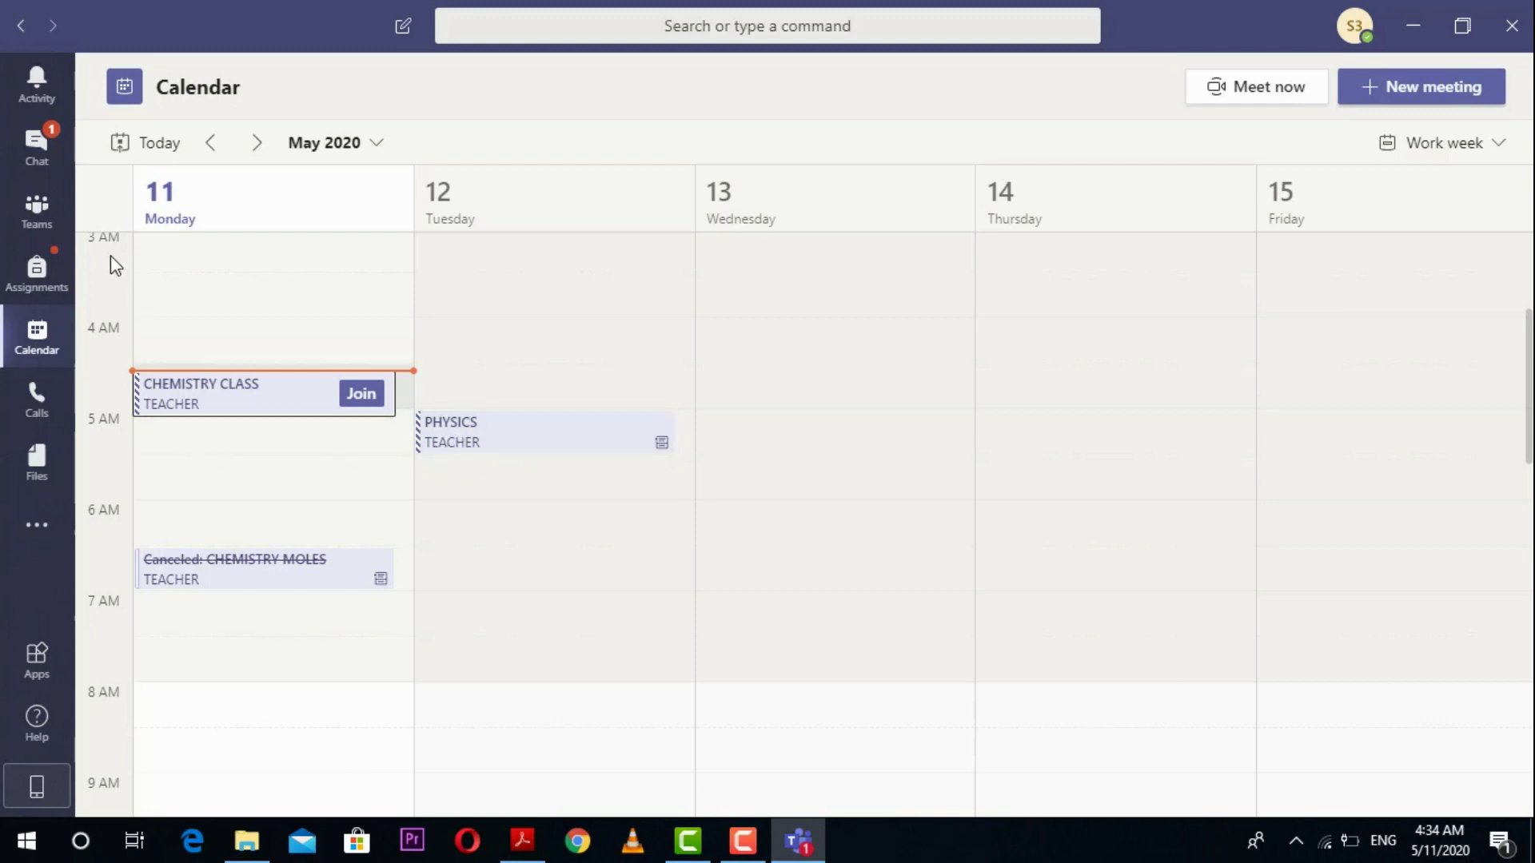
click(44, 210)
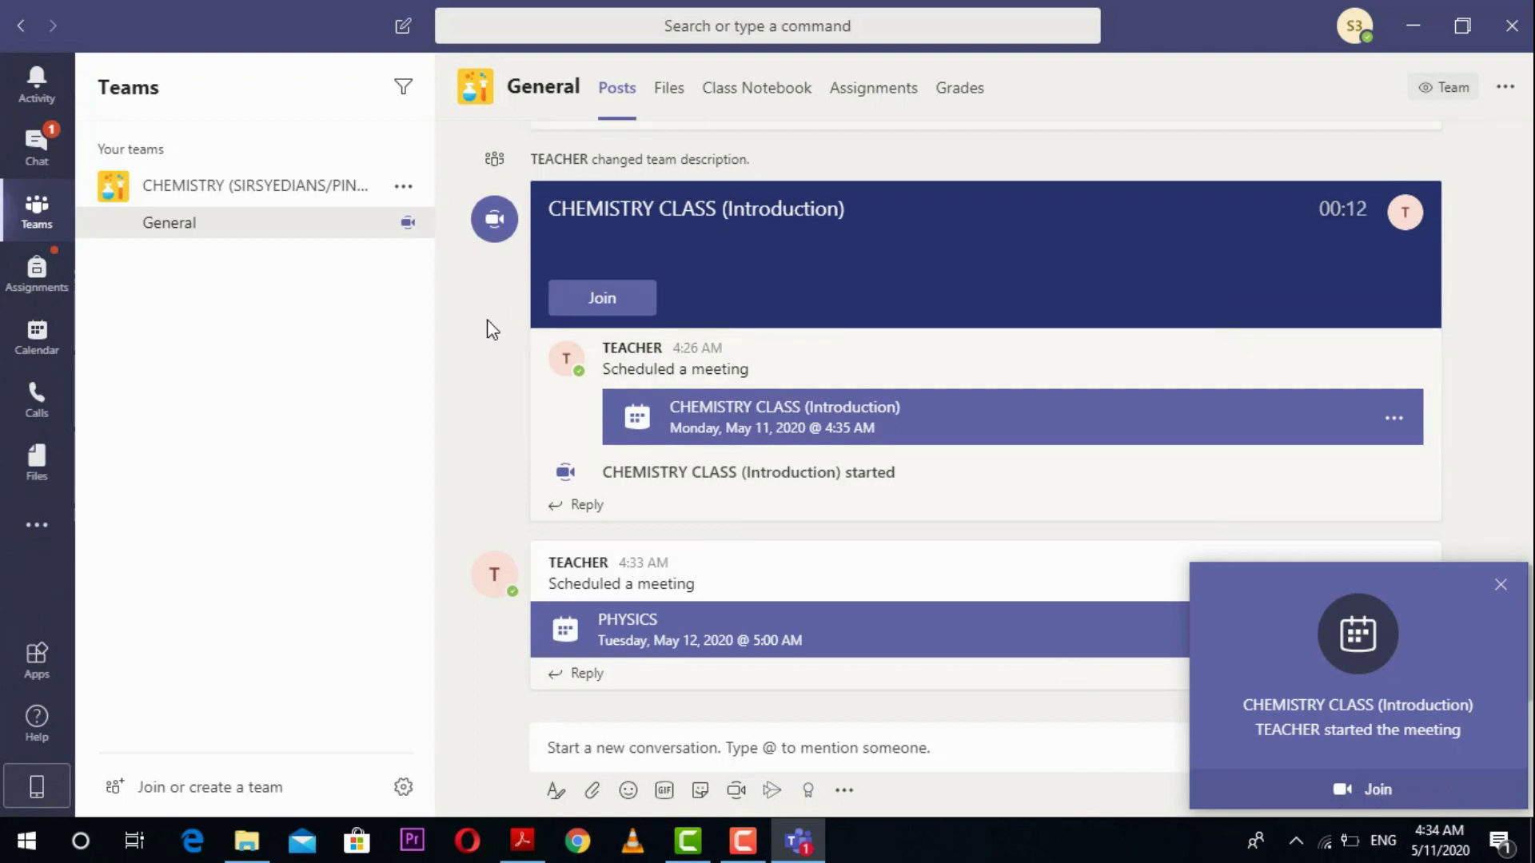
Step: From the meeting banner, join CHEMISTRY CLASS (Introduction) with the camera off and microphone muted
click(621, 308)
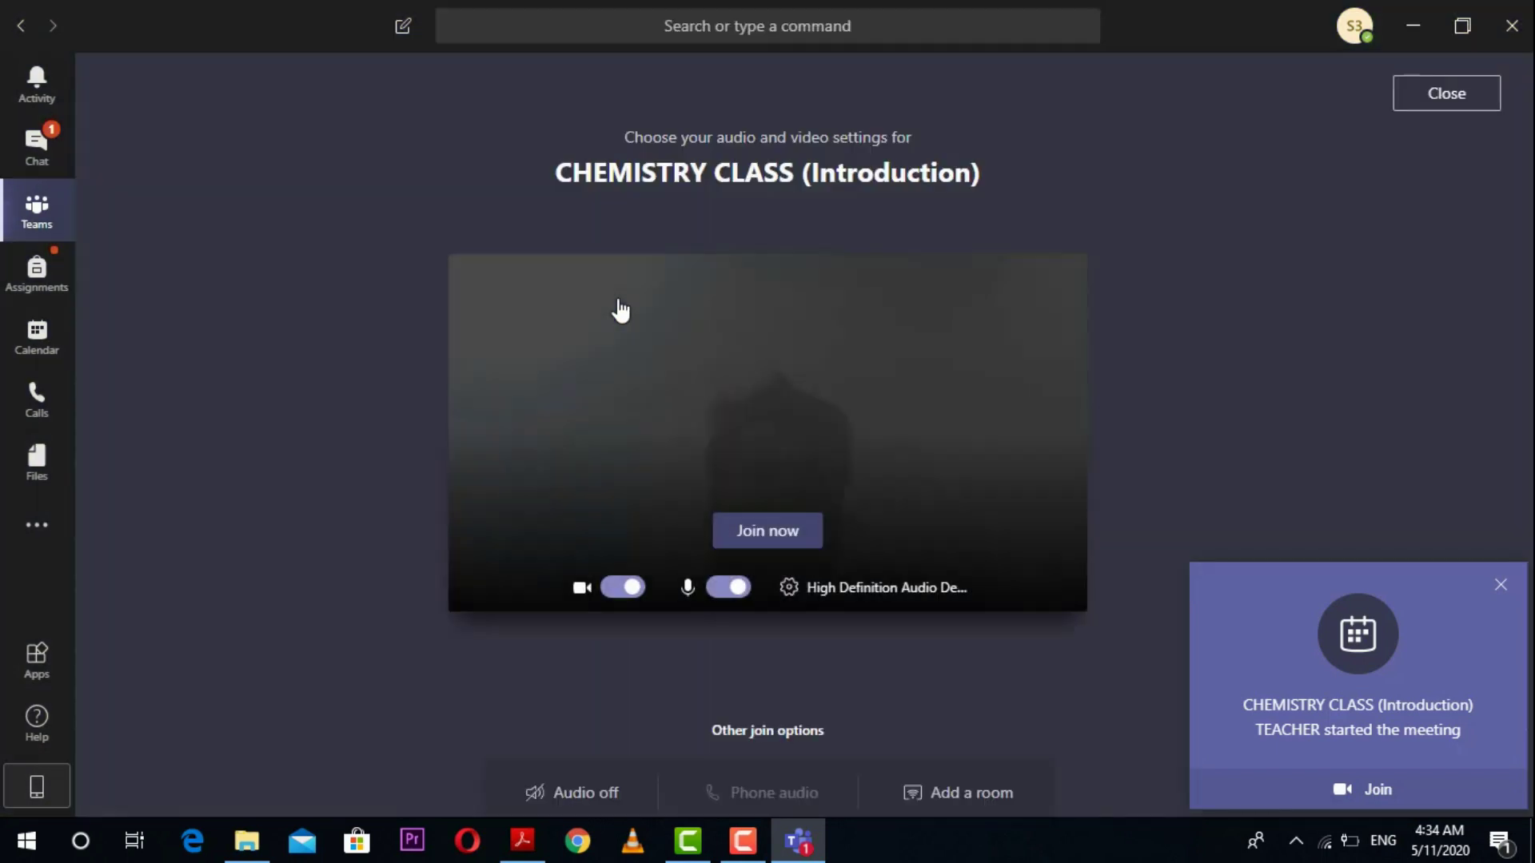
click(629, 588)
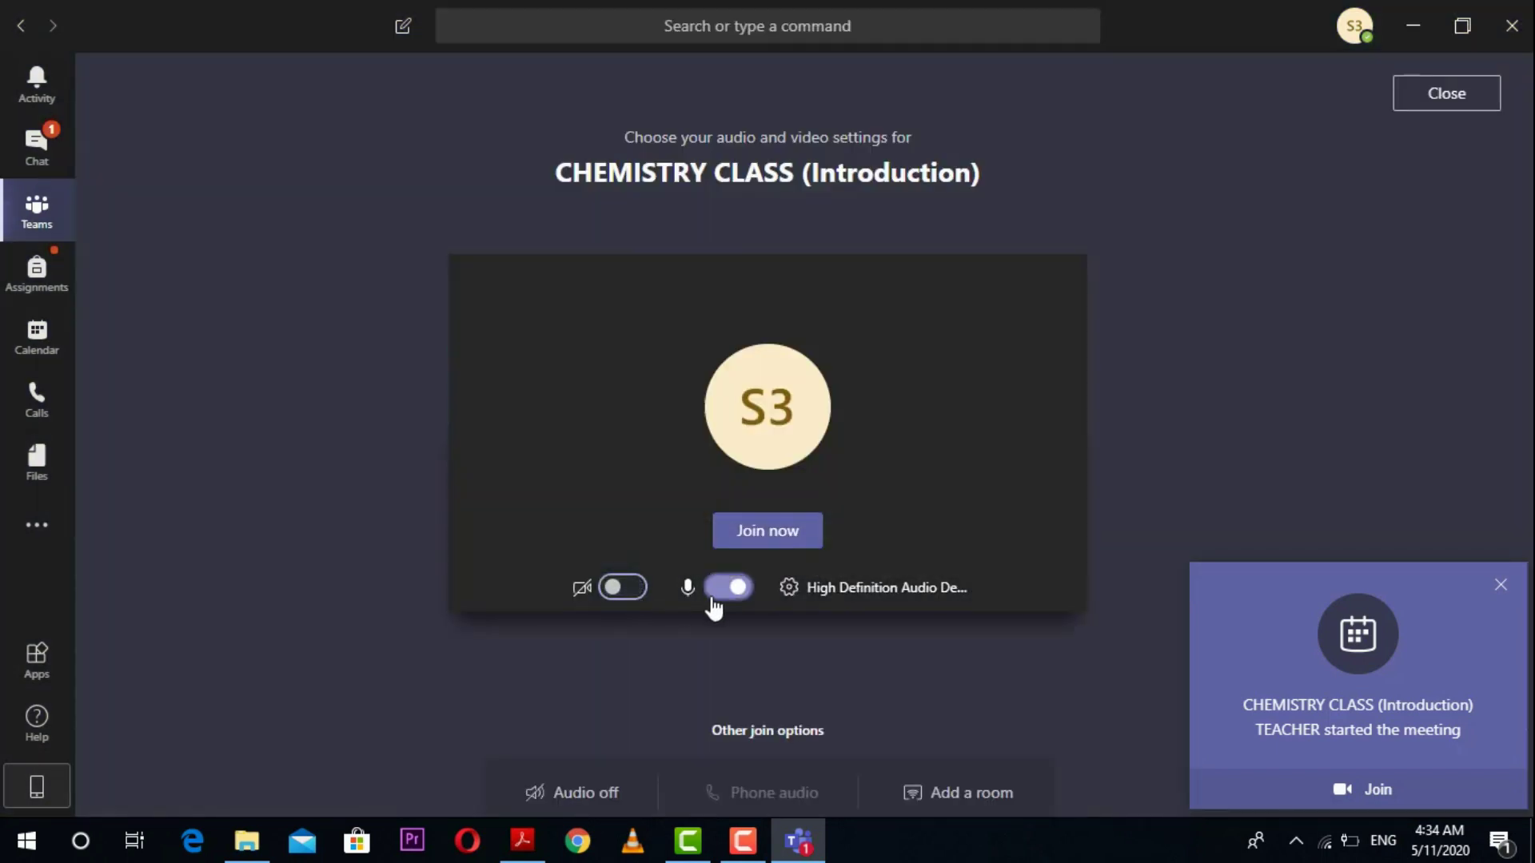
click(724, 592)
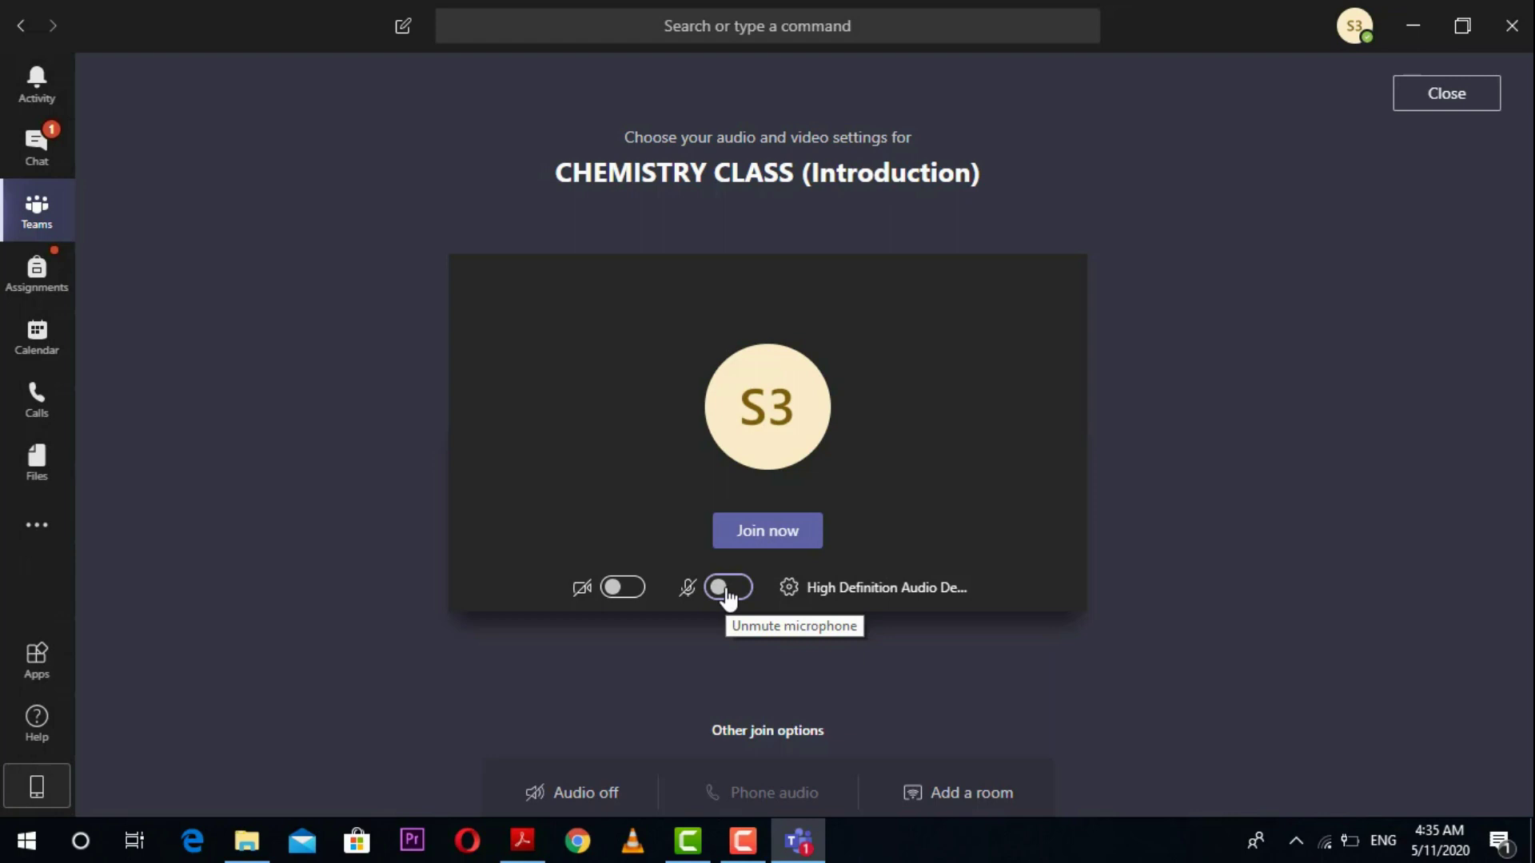
click(757, 539)
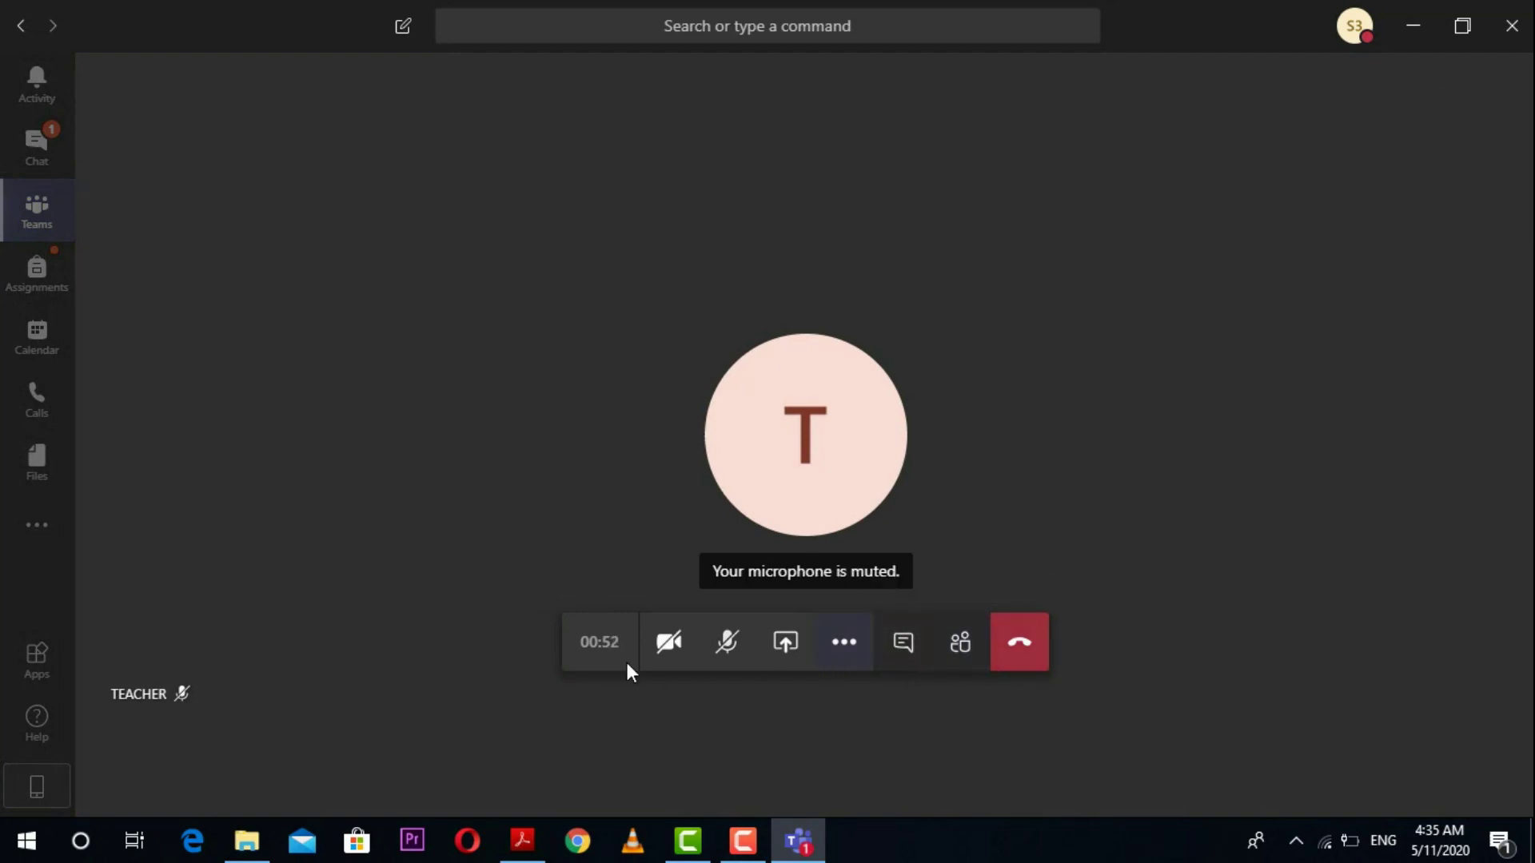
Step: Bring up the meeting chat during the class call, then switch to the participant list
click(903, 643)
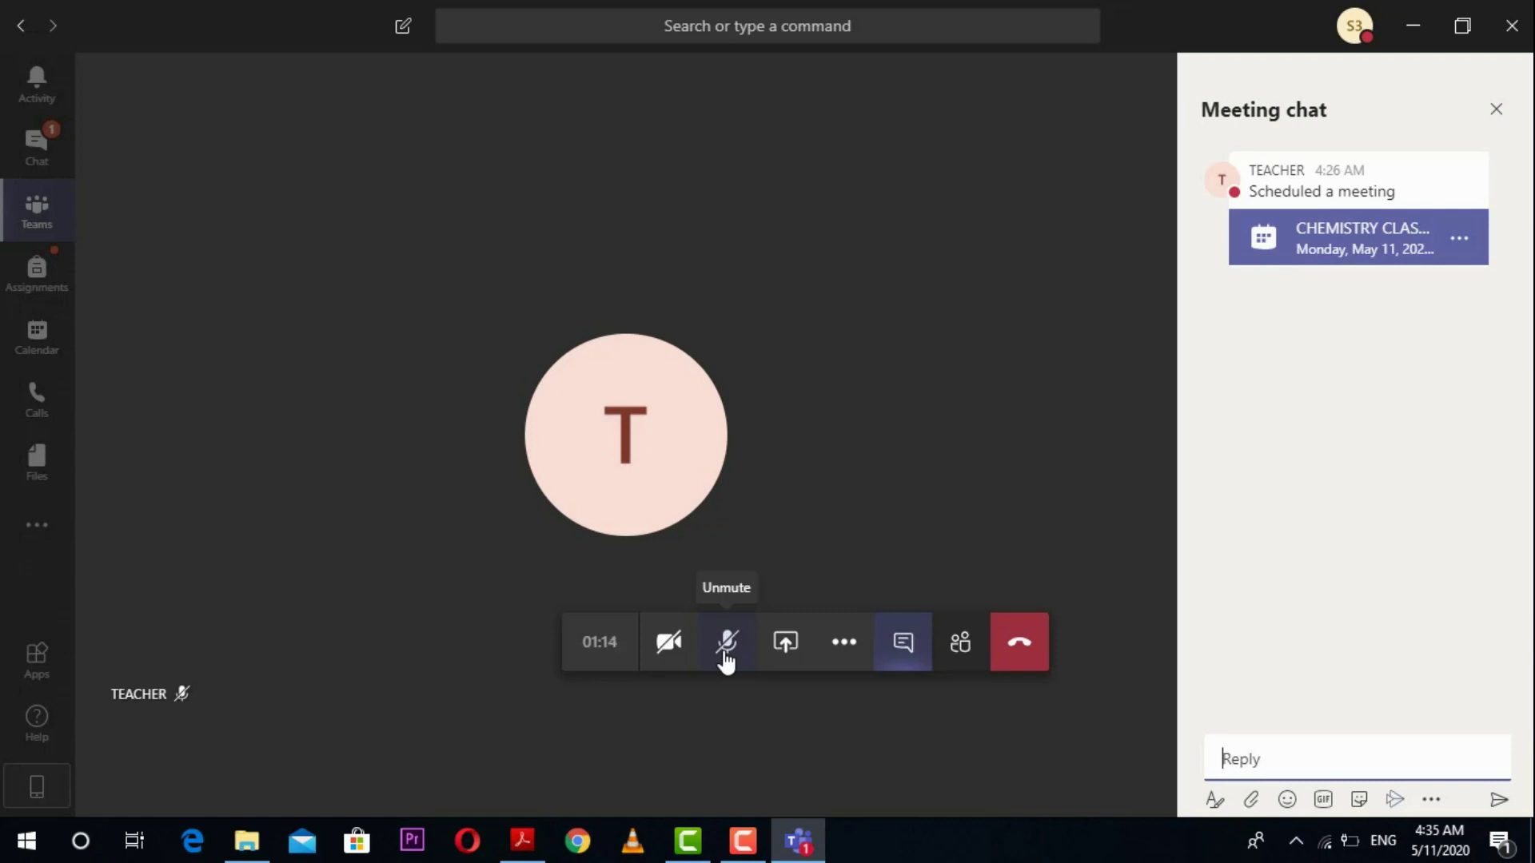
click(974, 660)
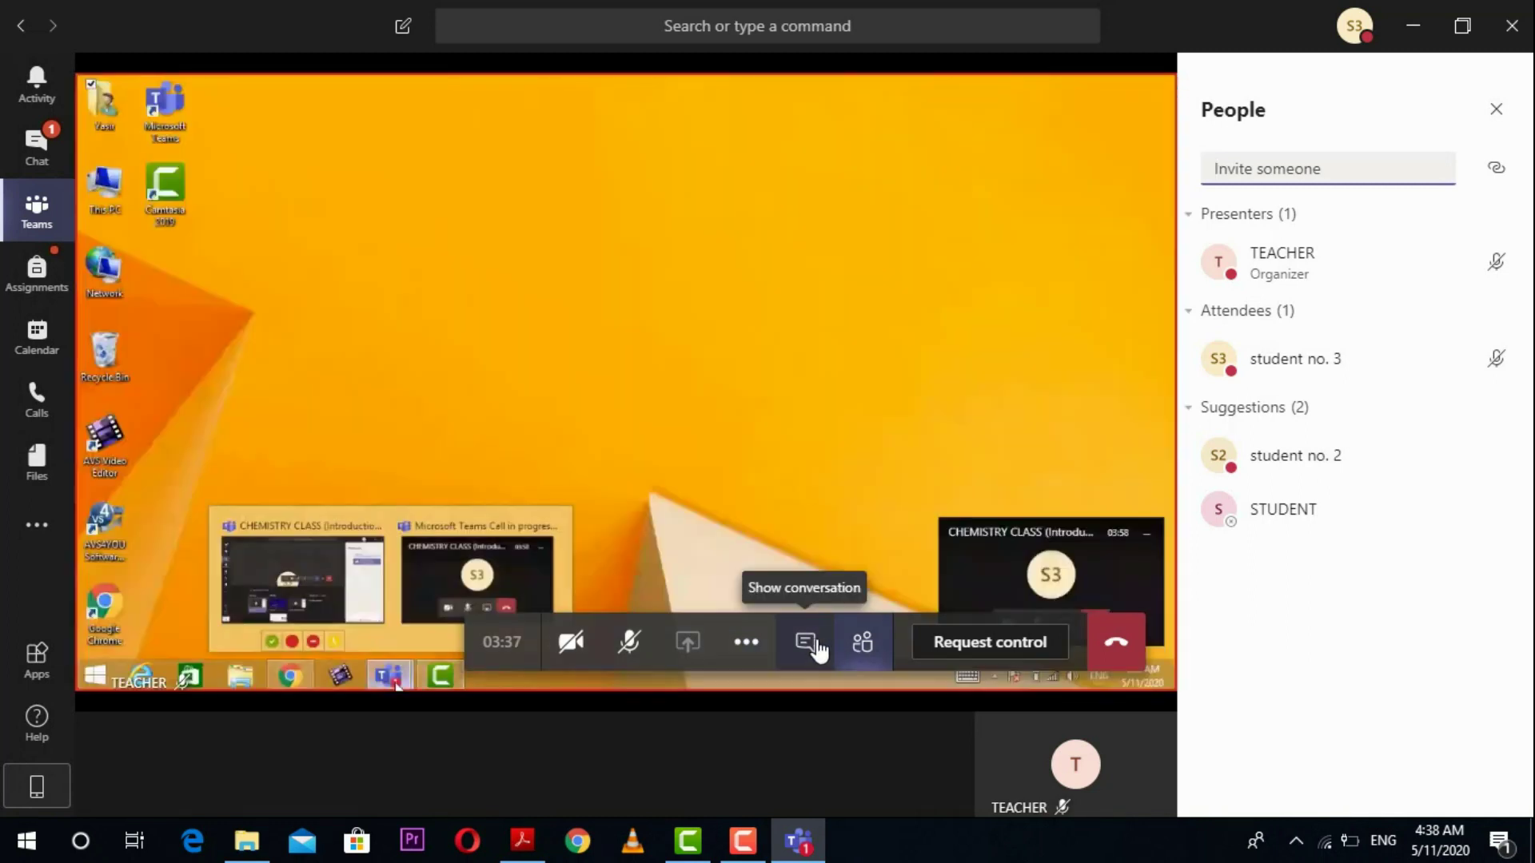
Step: Replace the participant list with the meeting chat and put the cursor in its Reply box
click(811, 644)
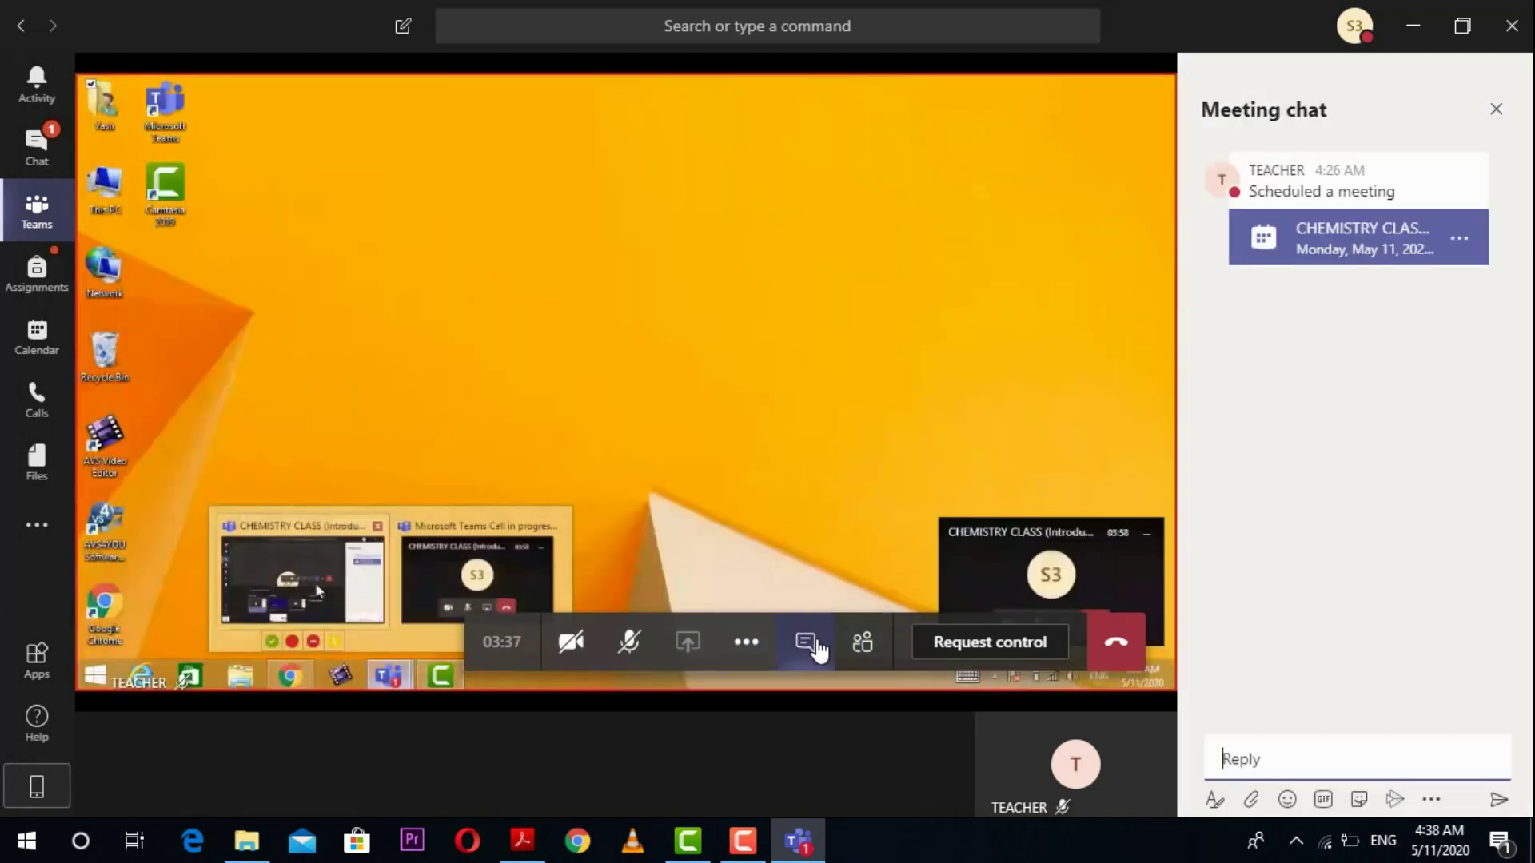
click(1256, 768)
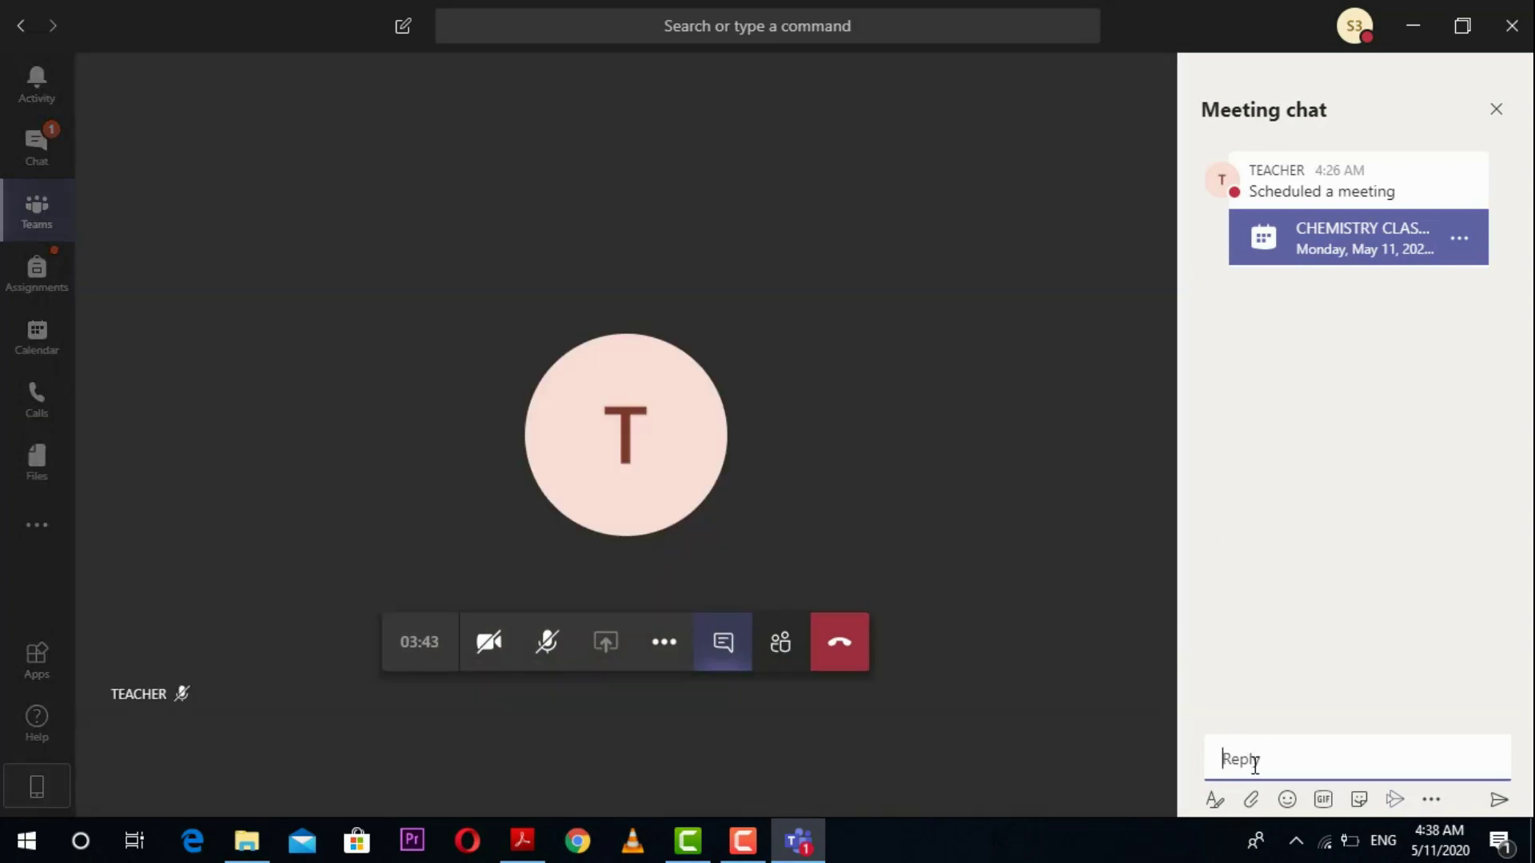
Step: Send 'SIR ? REPEAT Q 5' in the meeting chat and highlight the teacher's 'okk at the end of class' reply
text(SIR I HAVE)
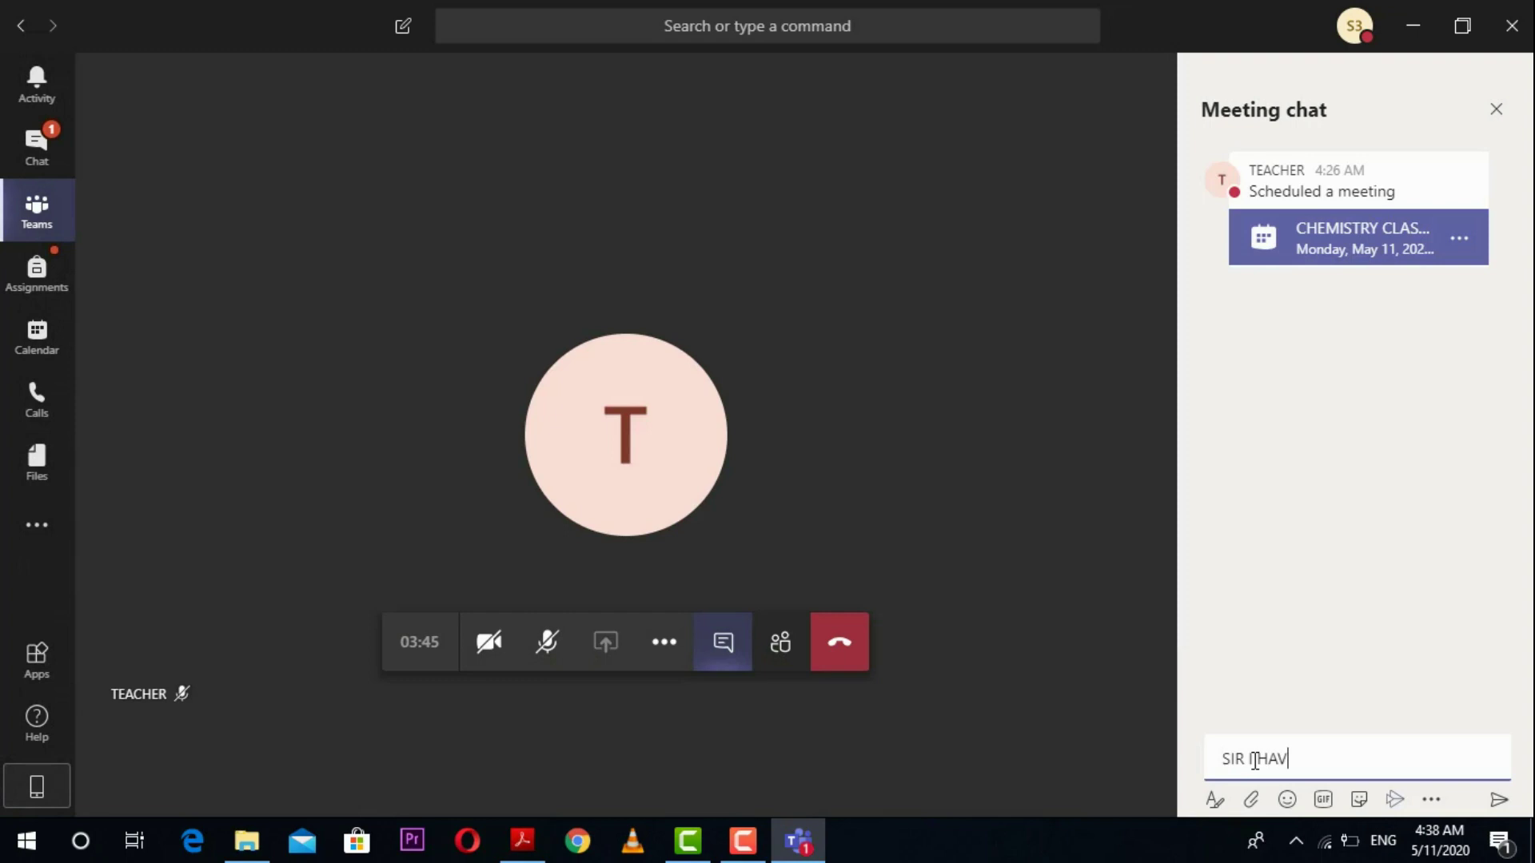
key(BackSpace)
key(BackSpace)
key(BackSpace)
key(BackSpace)
key(BackSpace)
key(BackSpace)
text(TO)
key(BackSpace)
text(REPA)
key(BackSpace)
text(EAR)
key(BackSpace)
key(BackSpace)
text(T Q 5)
key(Return)
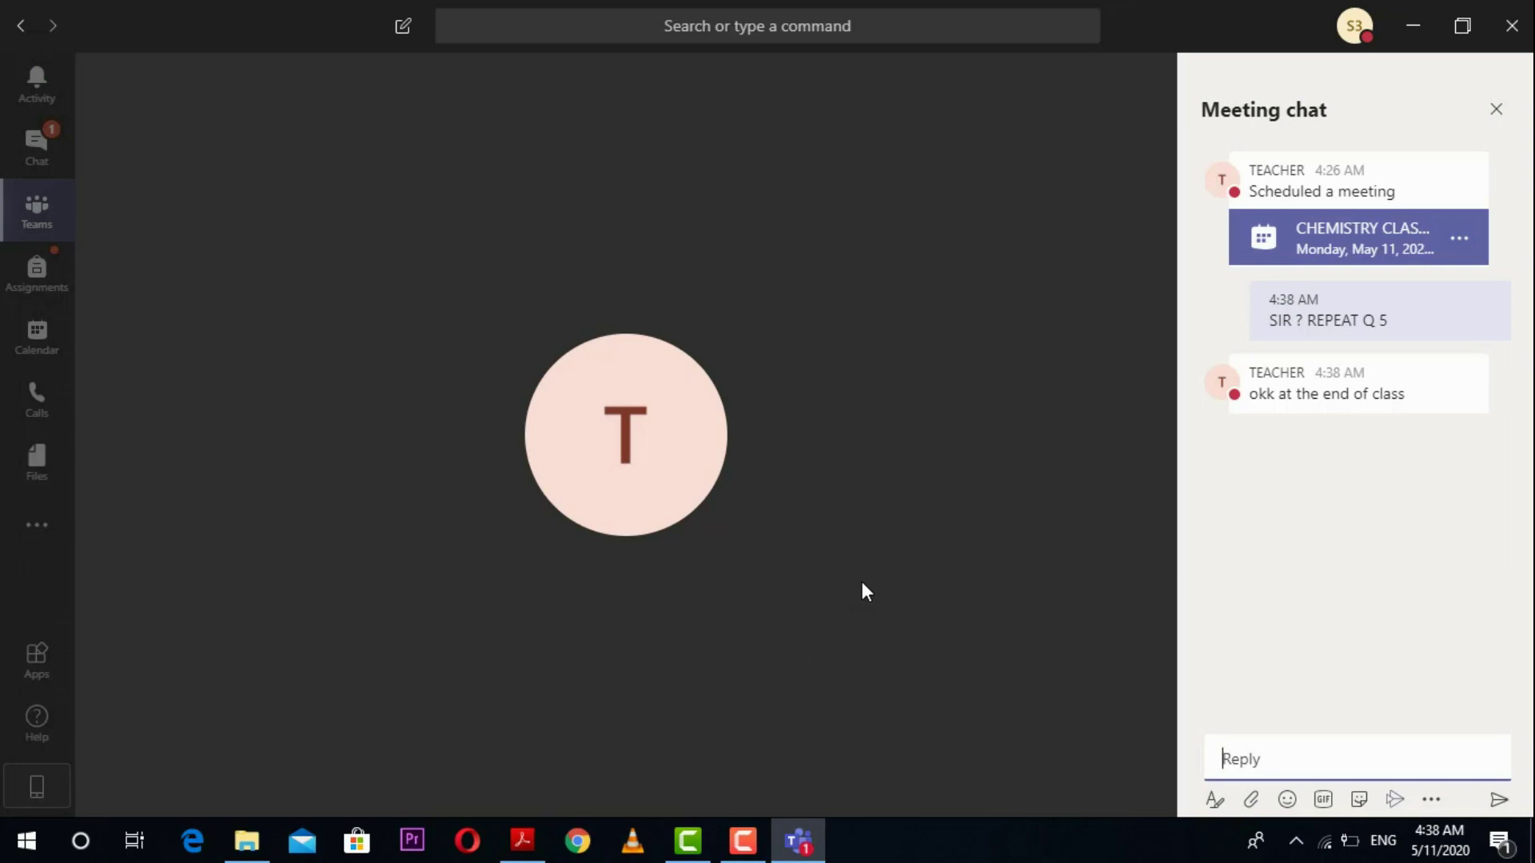
triple_click(1346, 394)
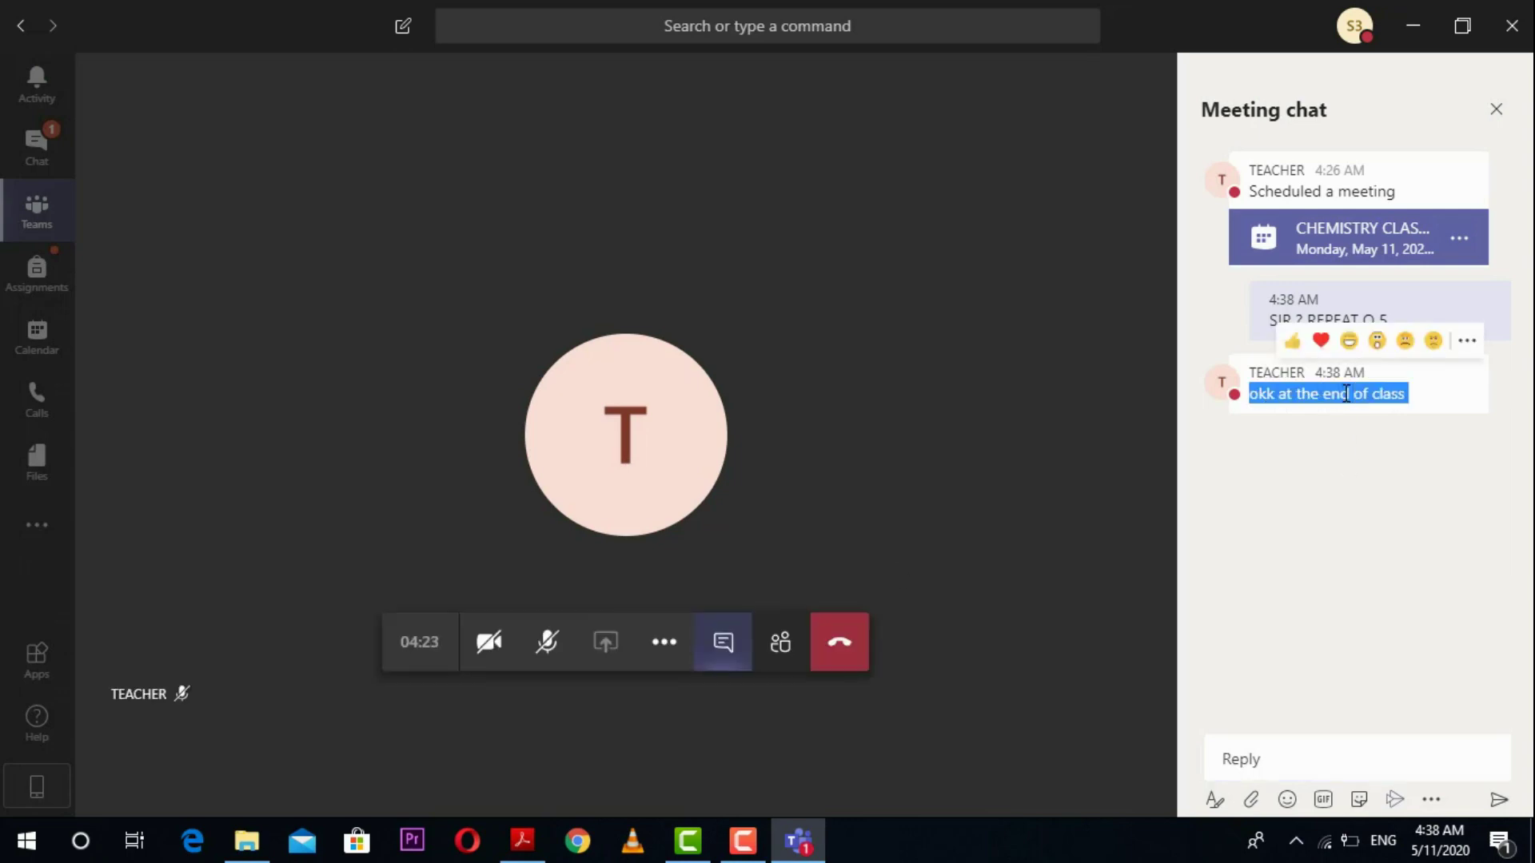
click(1307, 479)
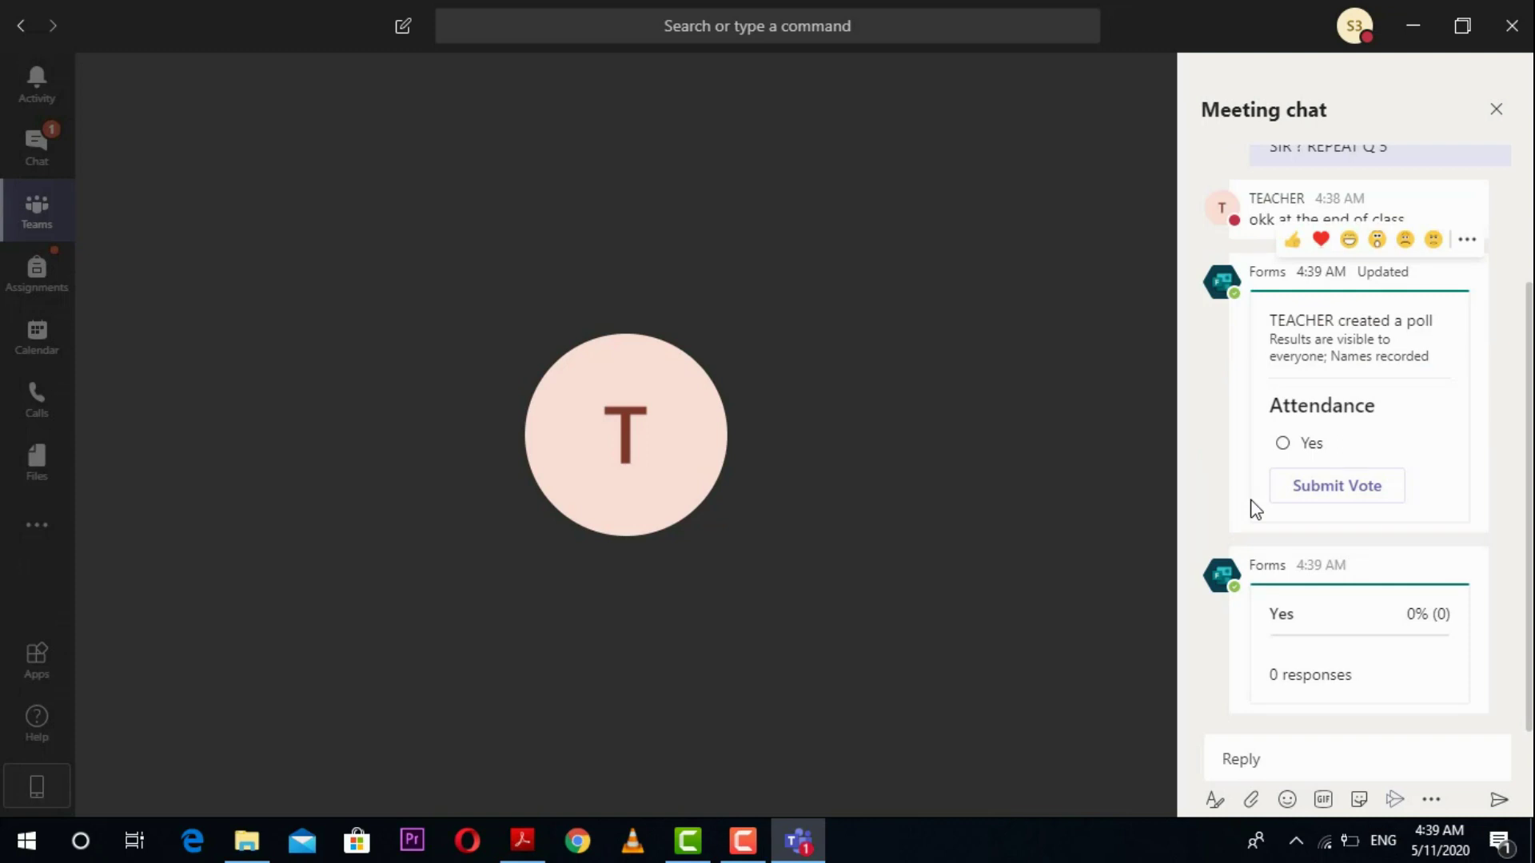
Step: Vote Yes in the Attendance poll, then view the teacher's contact card and extra call options
drag(1282, 406, 1376, 408)
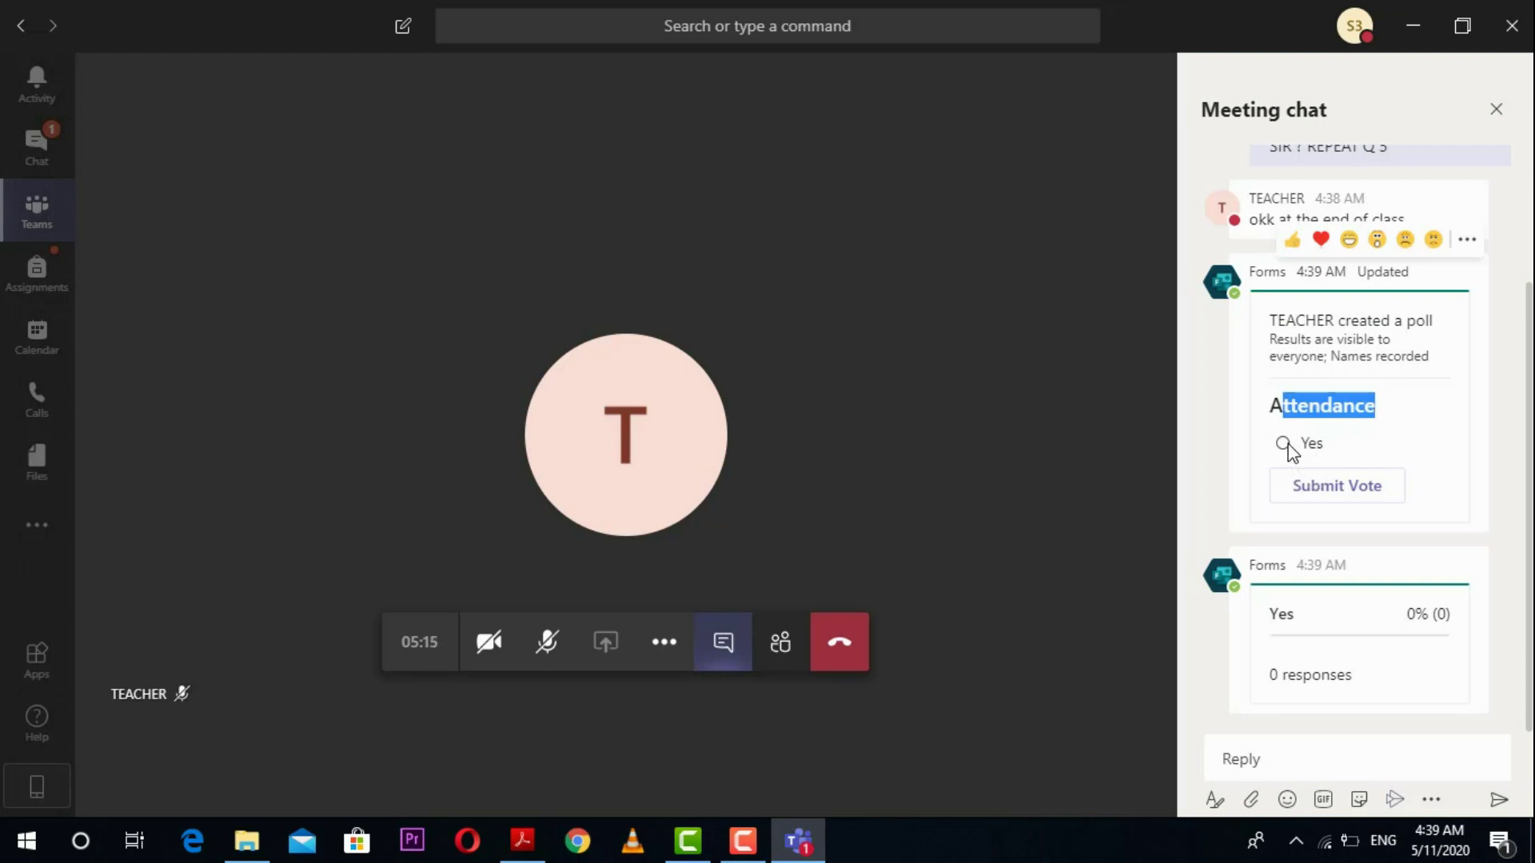
click(1285, 444)
click(1338, 497)
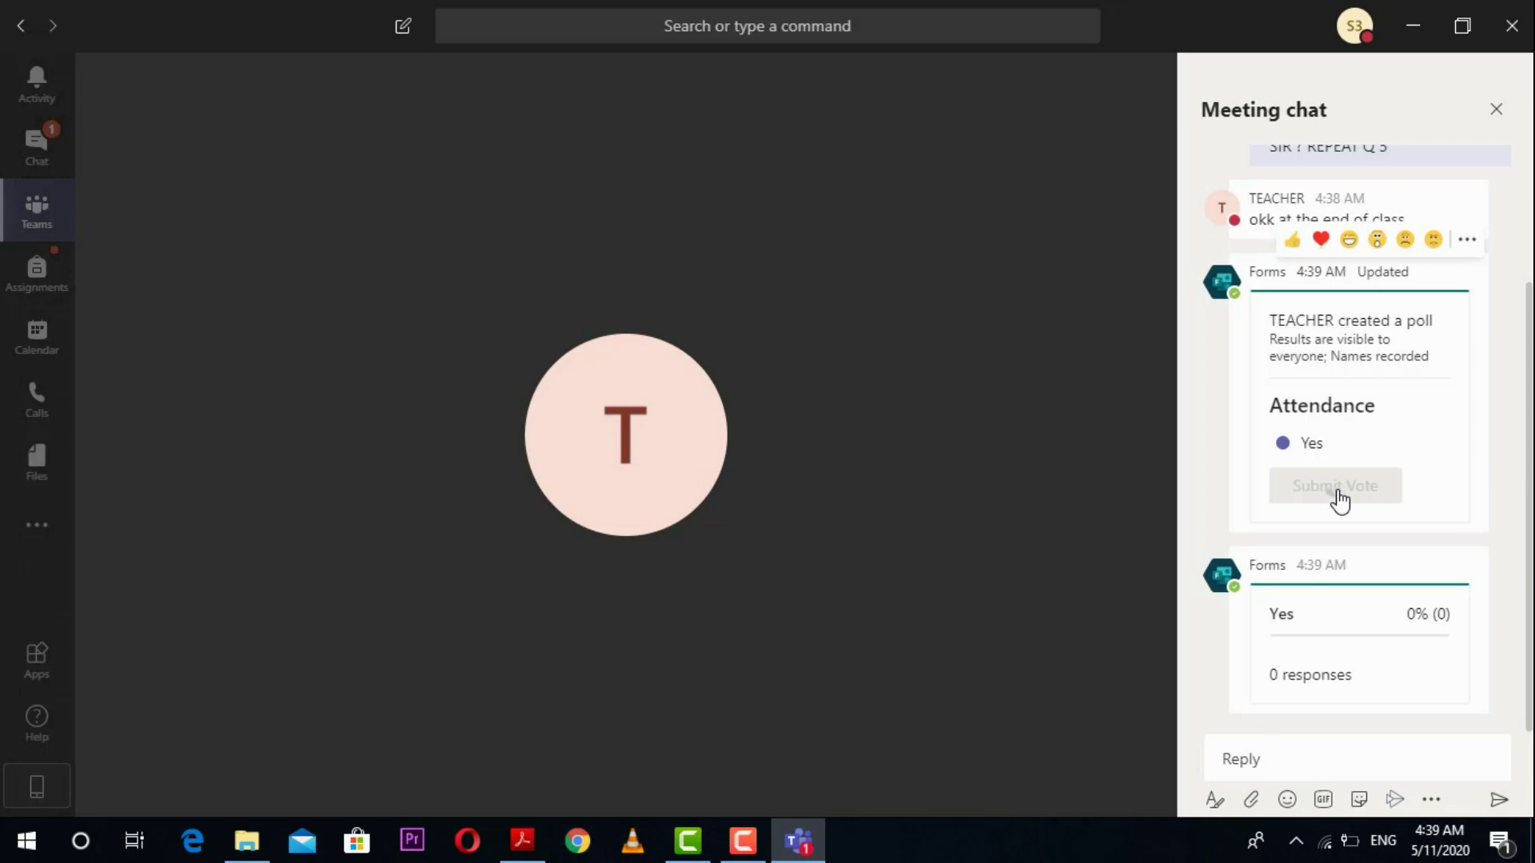
triple_click(1340, 498)
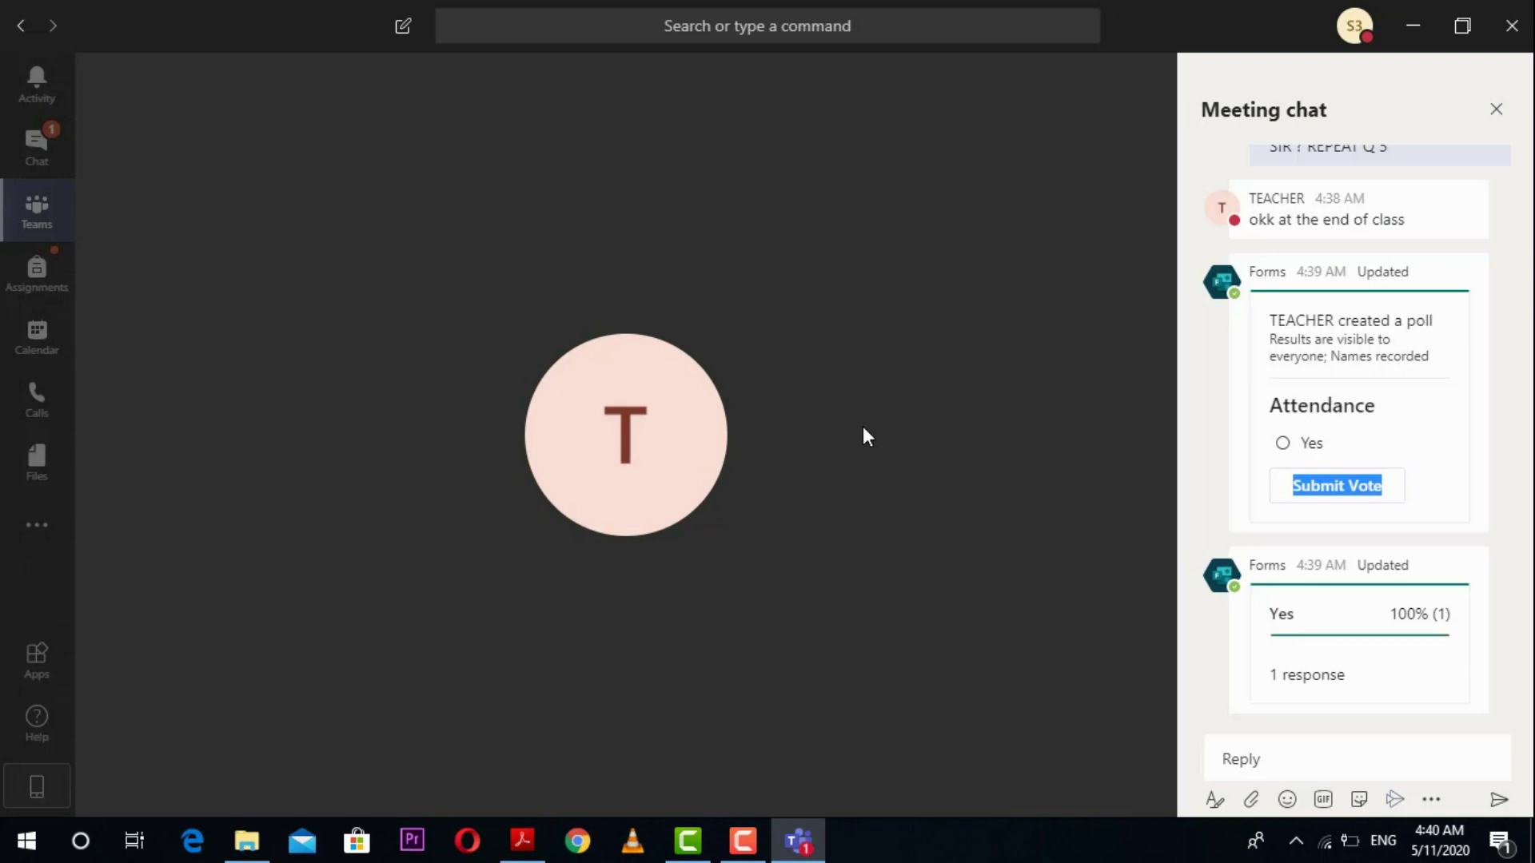
click(689, 418)
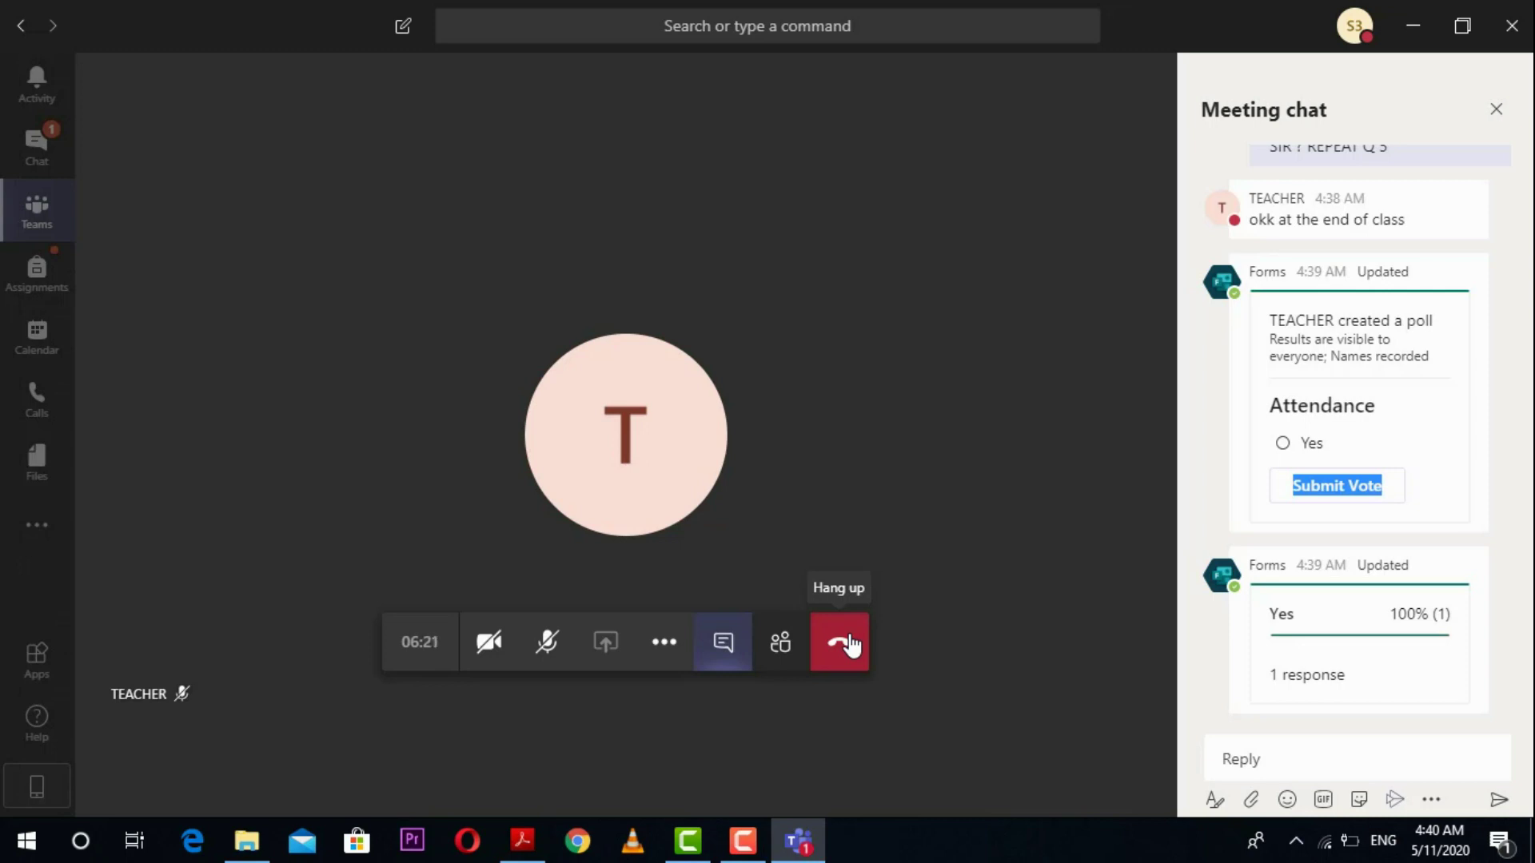
click(663, 645)
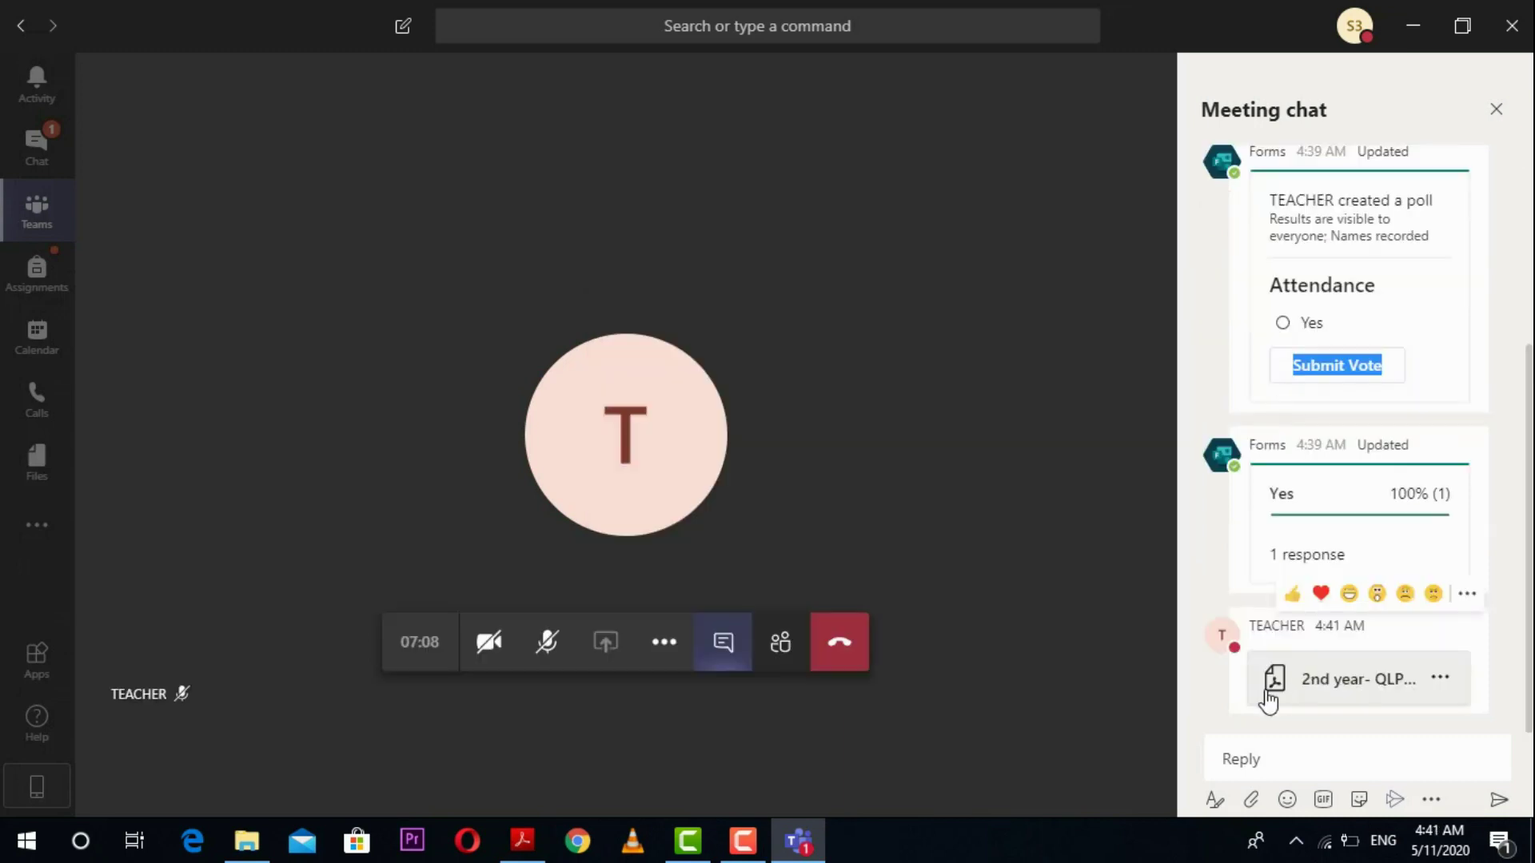
Step: Open 2nd year- QLP 41.pdf from the meeting chat, close it, and rejoin the chemistry class call
click(1333, 689)
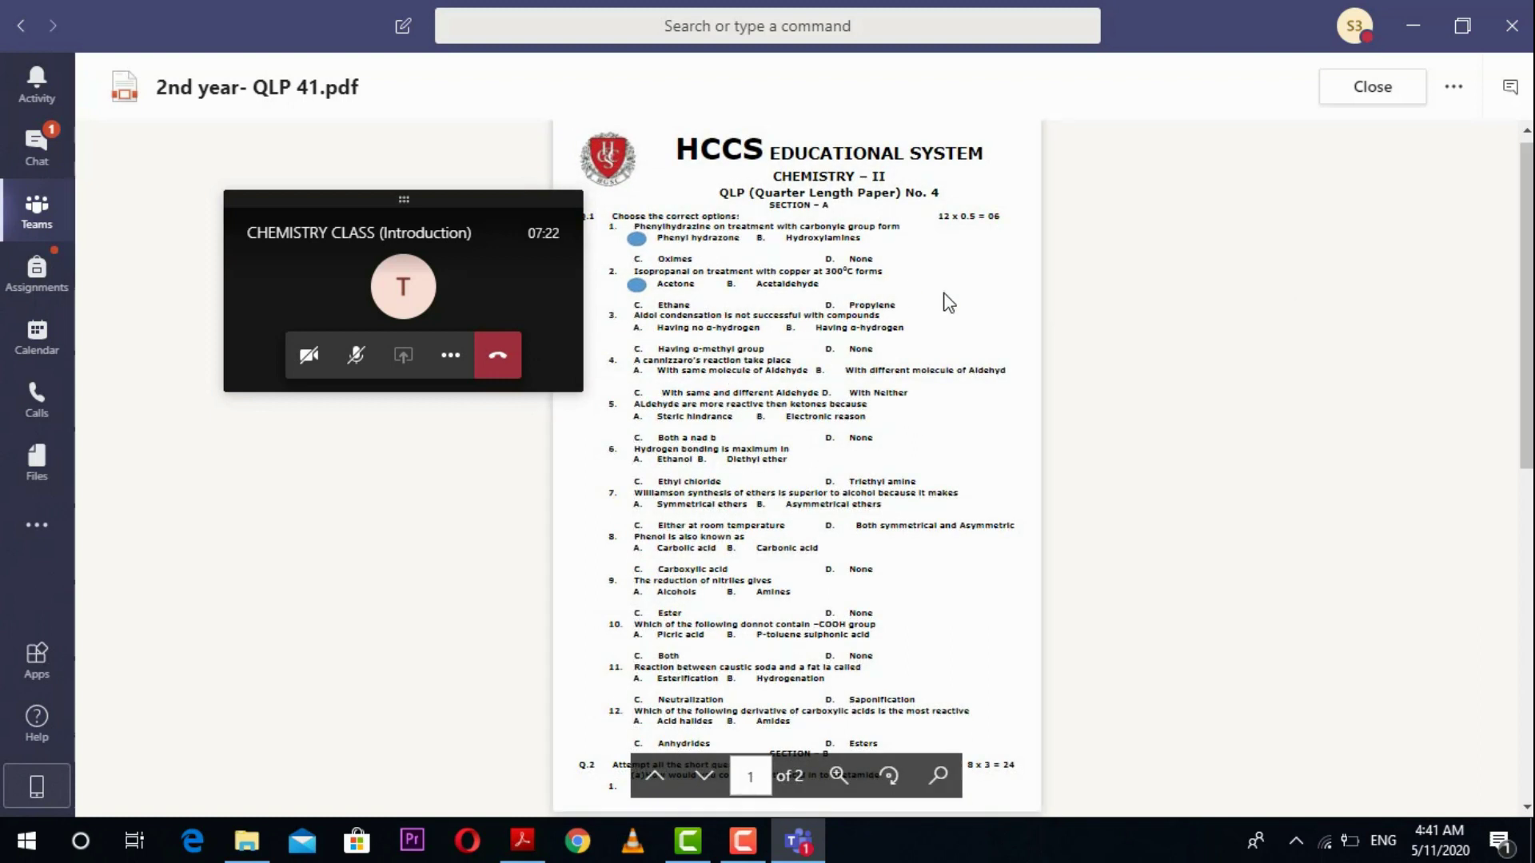
click(1362, 84)
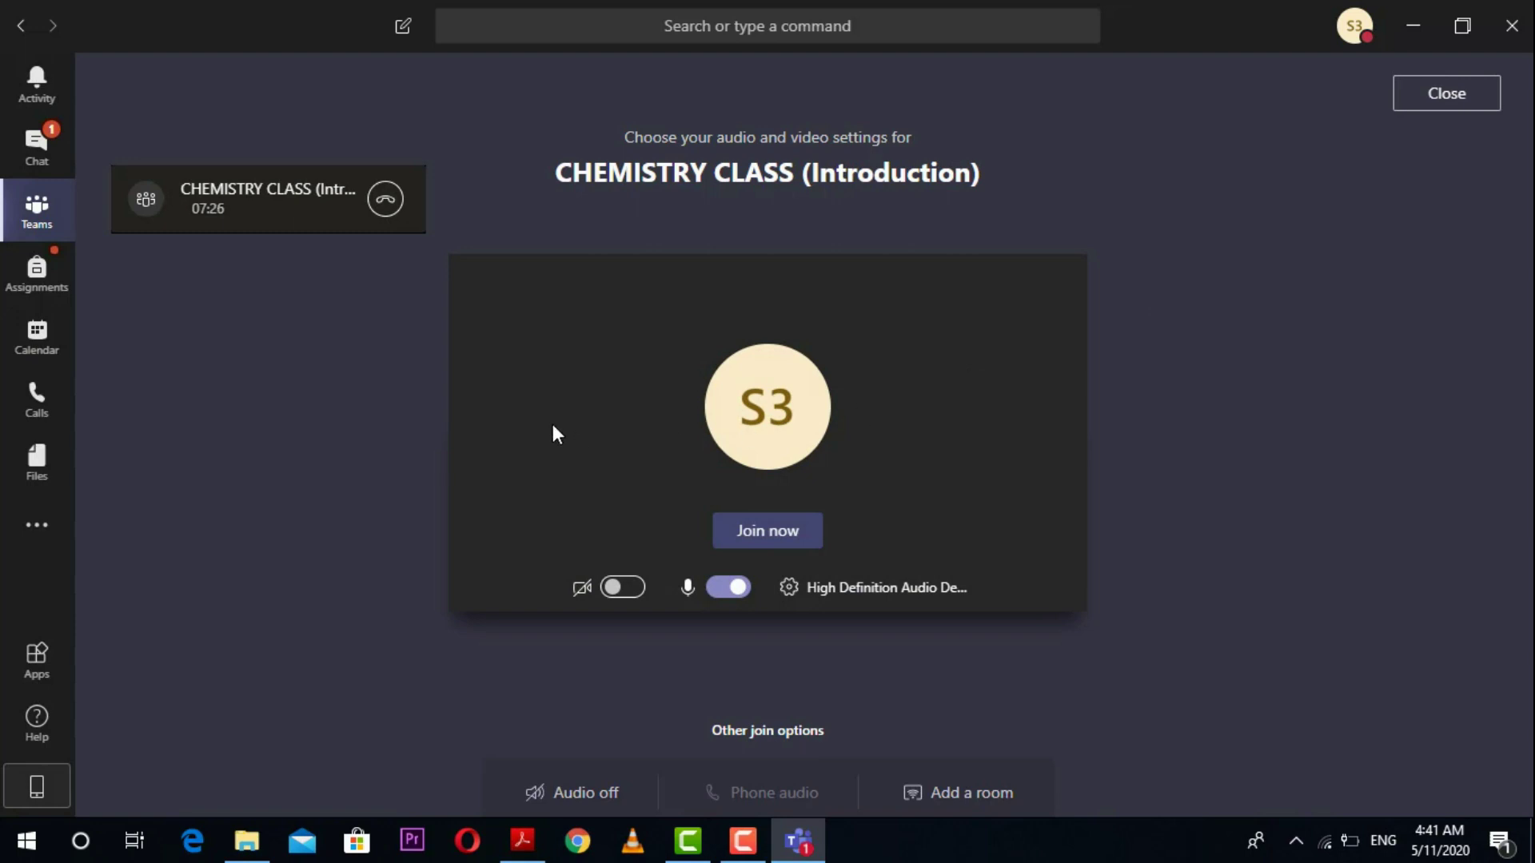
click(812, 539)
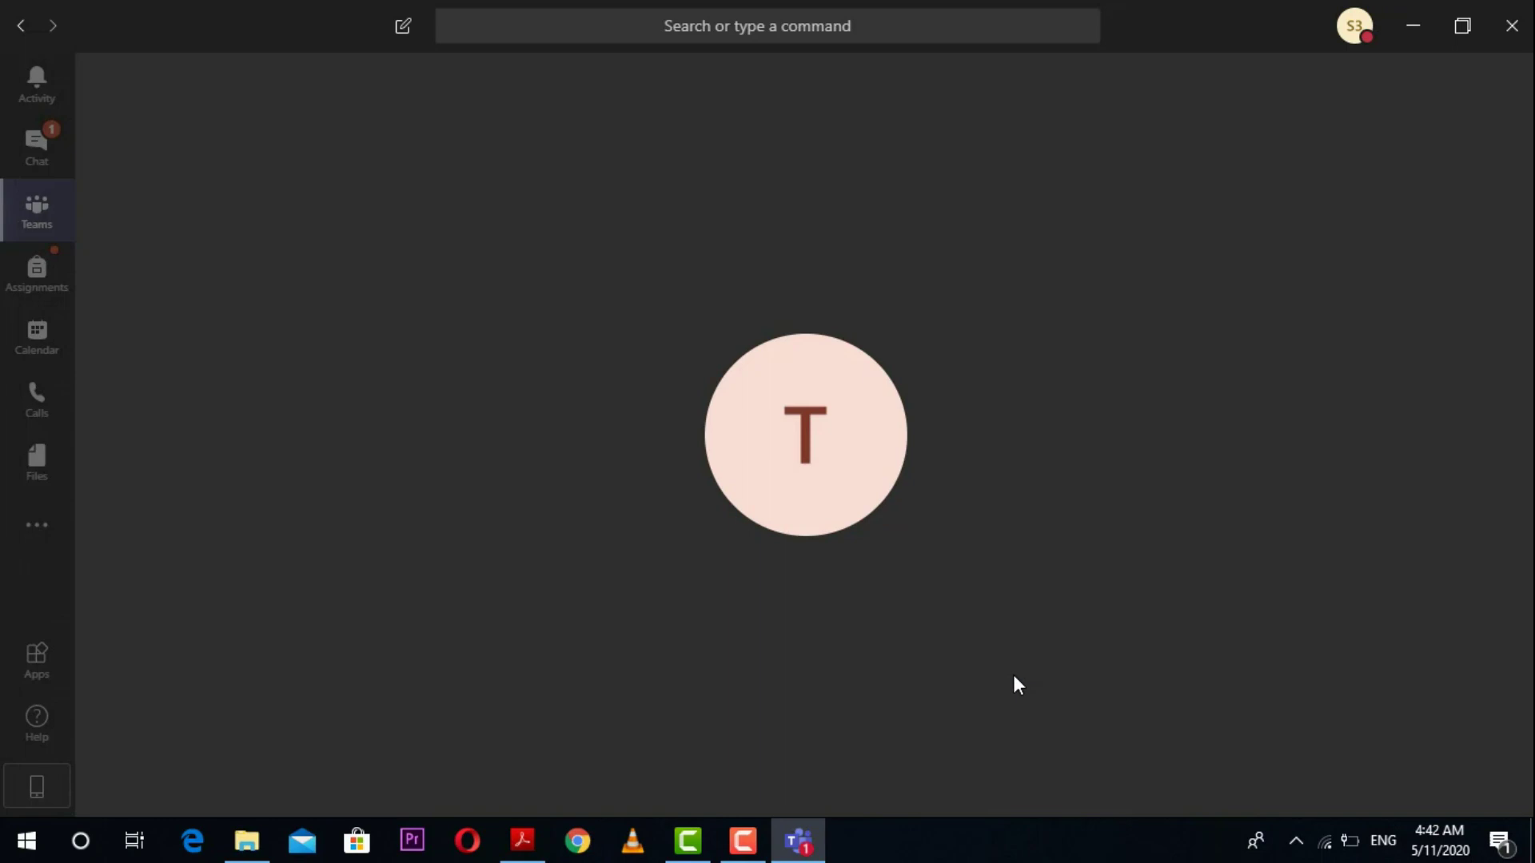
mouse_move(880, 491)
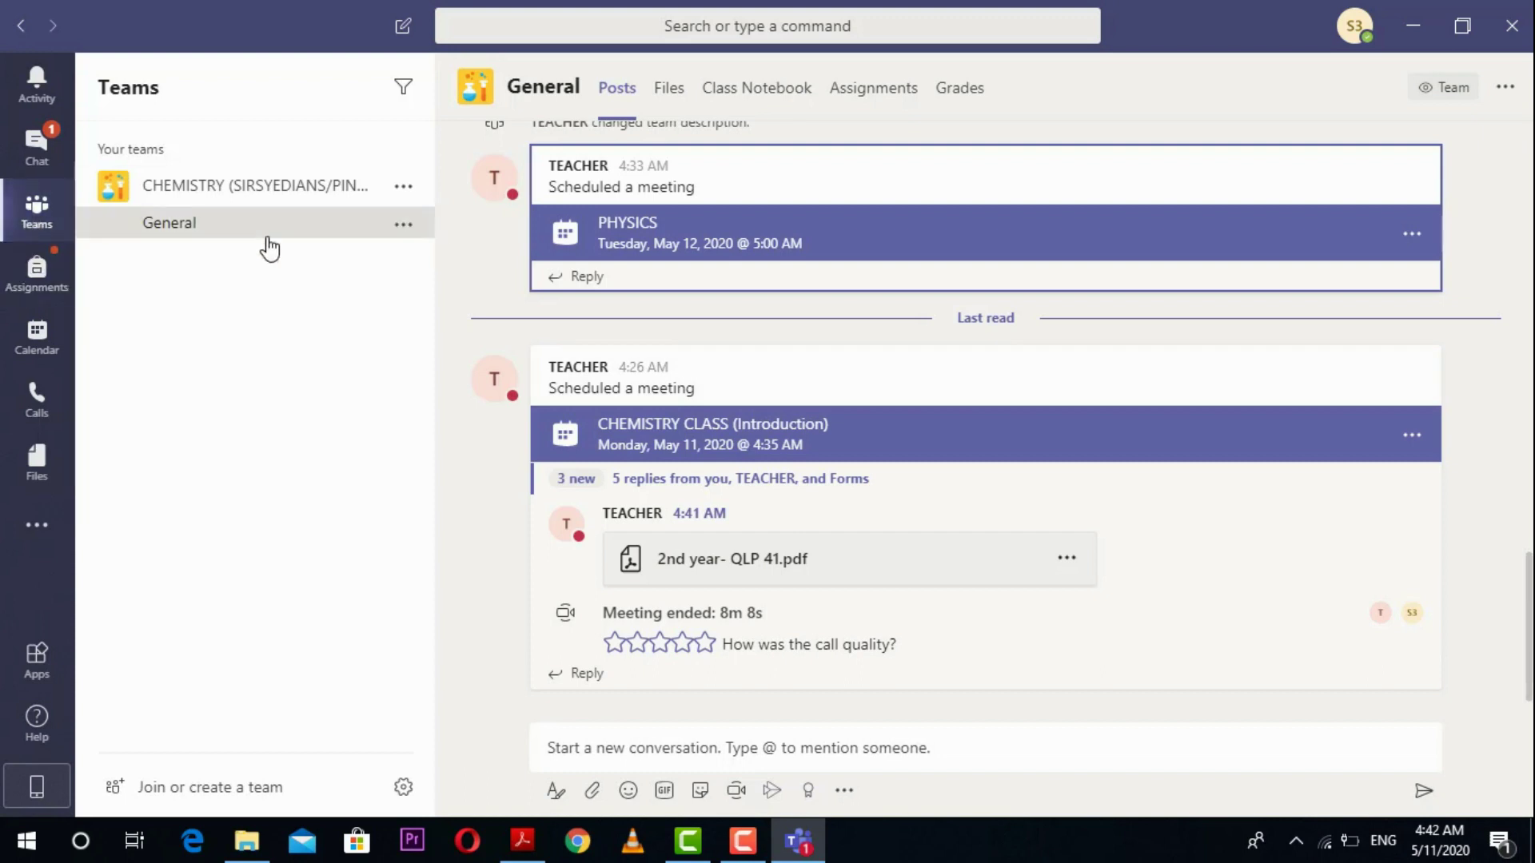
Step: Go to the CHEMISTRY team's General channel, where the 8m 8s meeting is shown as ended
click(43, 222)
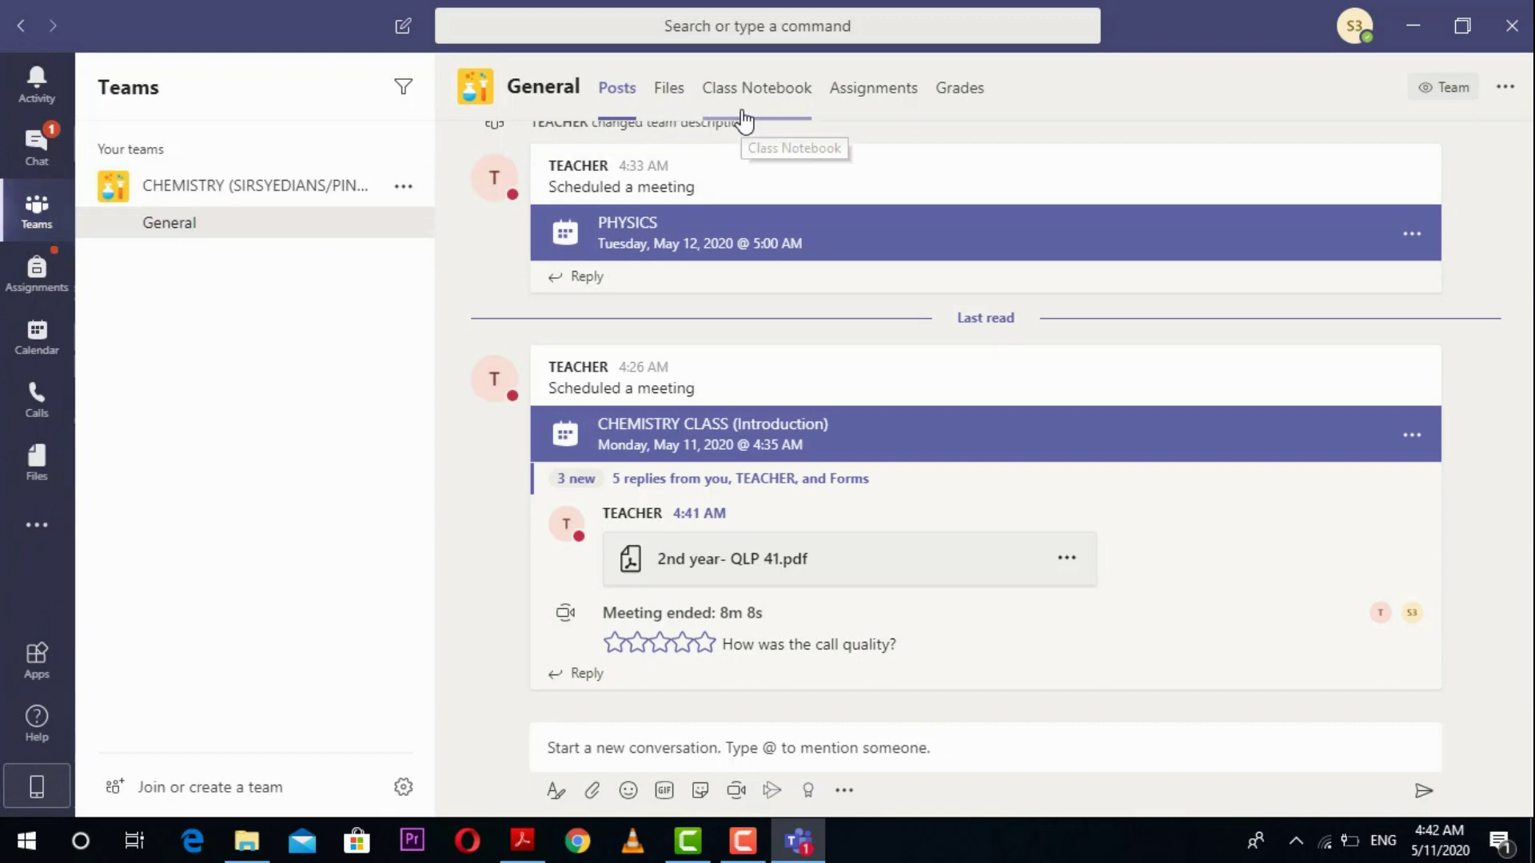
Step: Show the General channel's Files tab, select and deselect both files, then collapse the team's channels
click(680, 90)
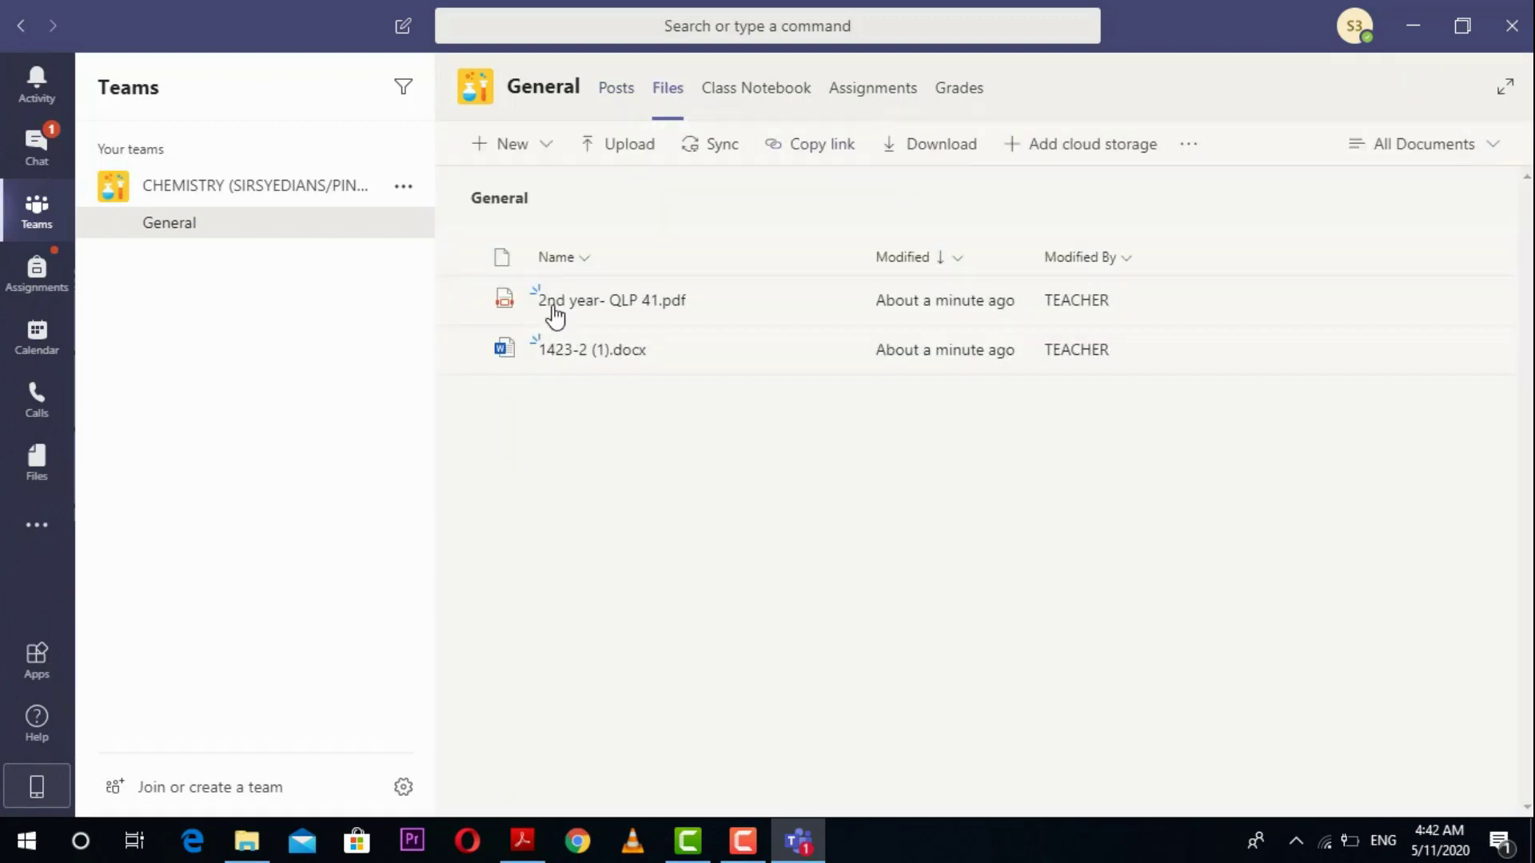
drag(621, 411, 496, 192)
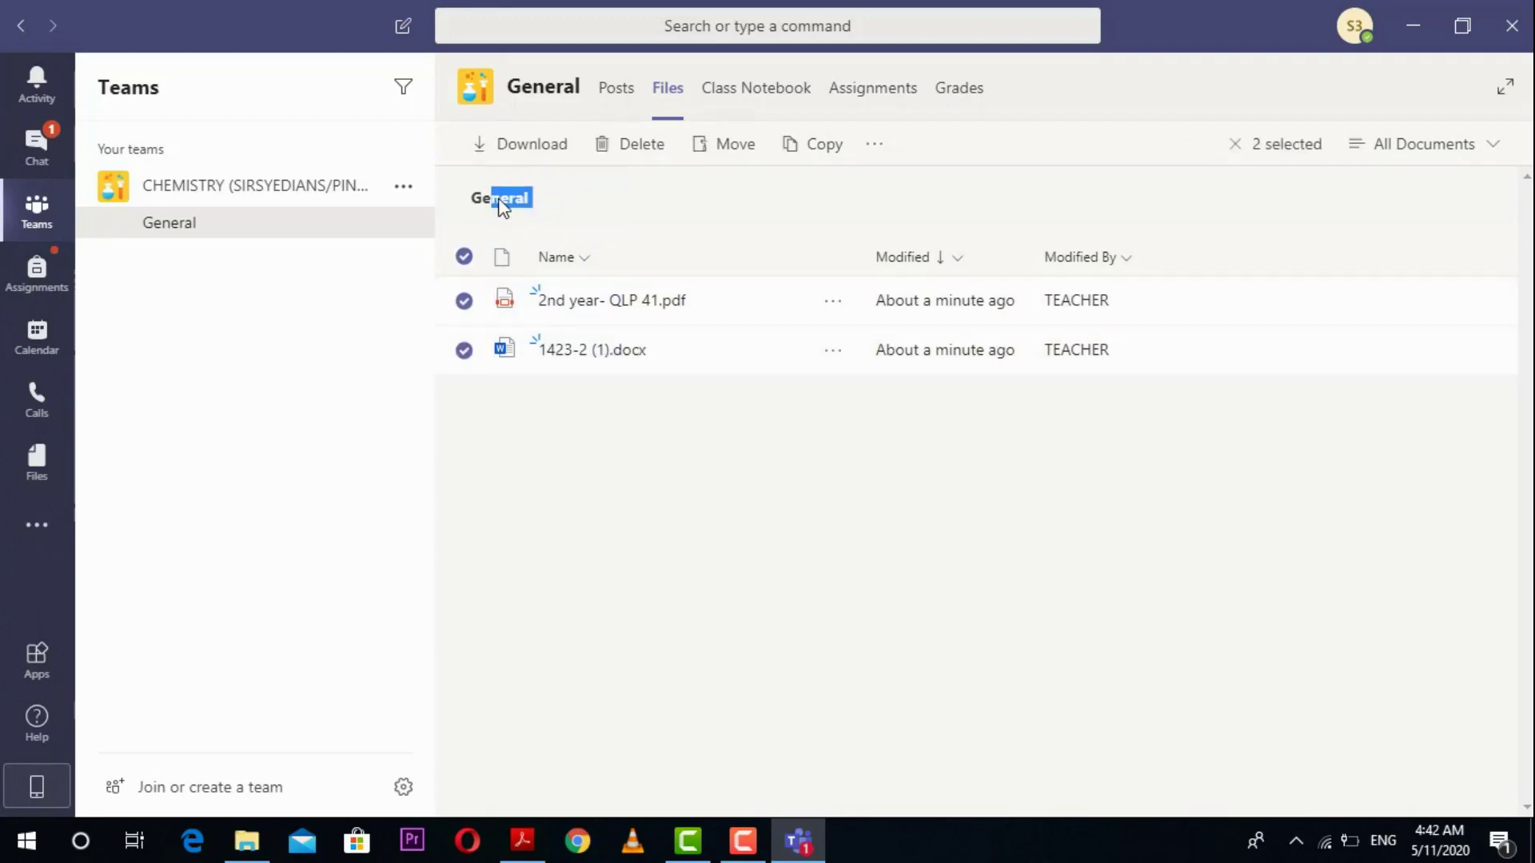
click(660, 518)
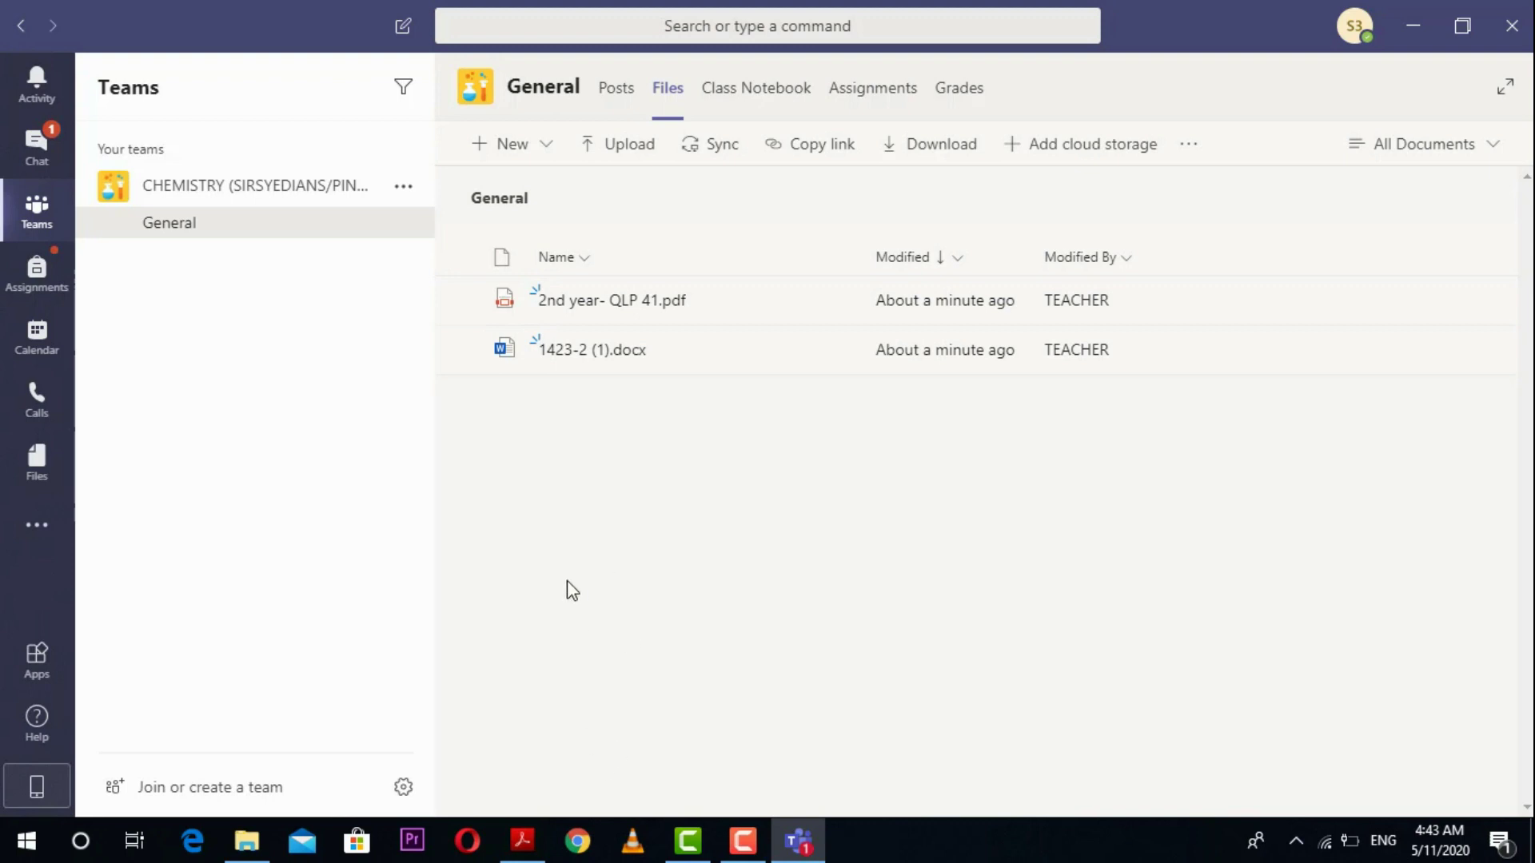
click(168, 191)
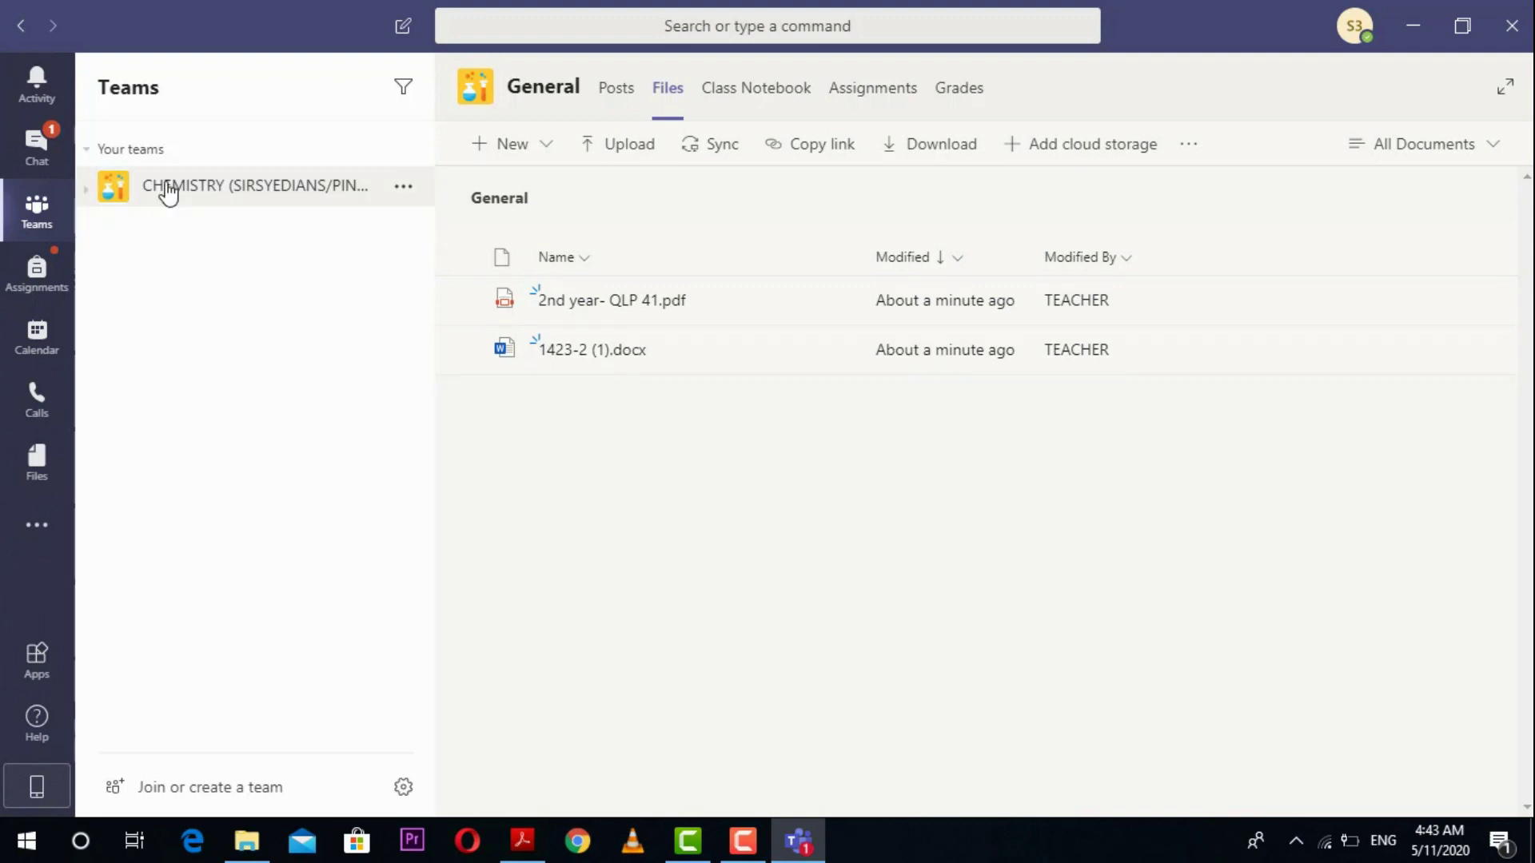
Step: Back on the Posts tab, start a new conversation with 'WHAT IS WAN?' and send it
click(623, 95)
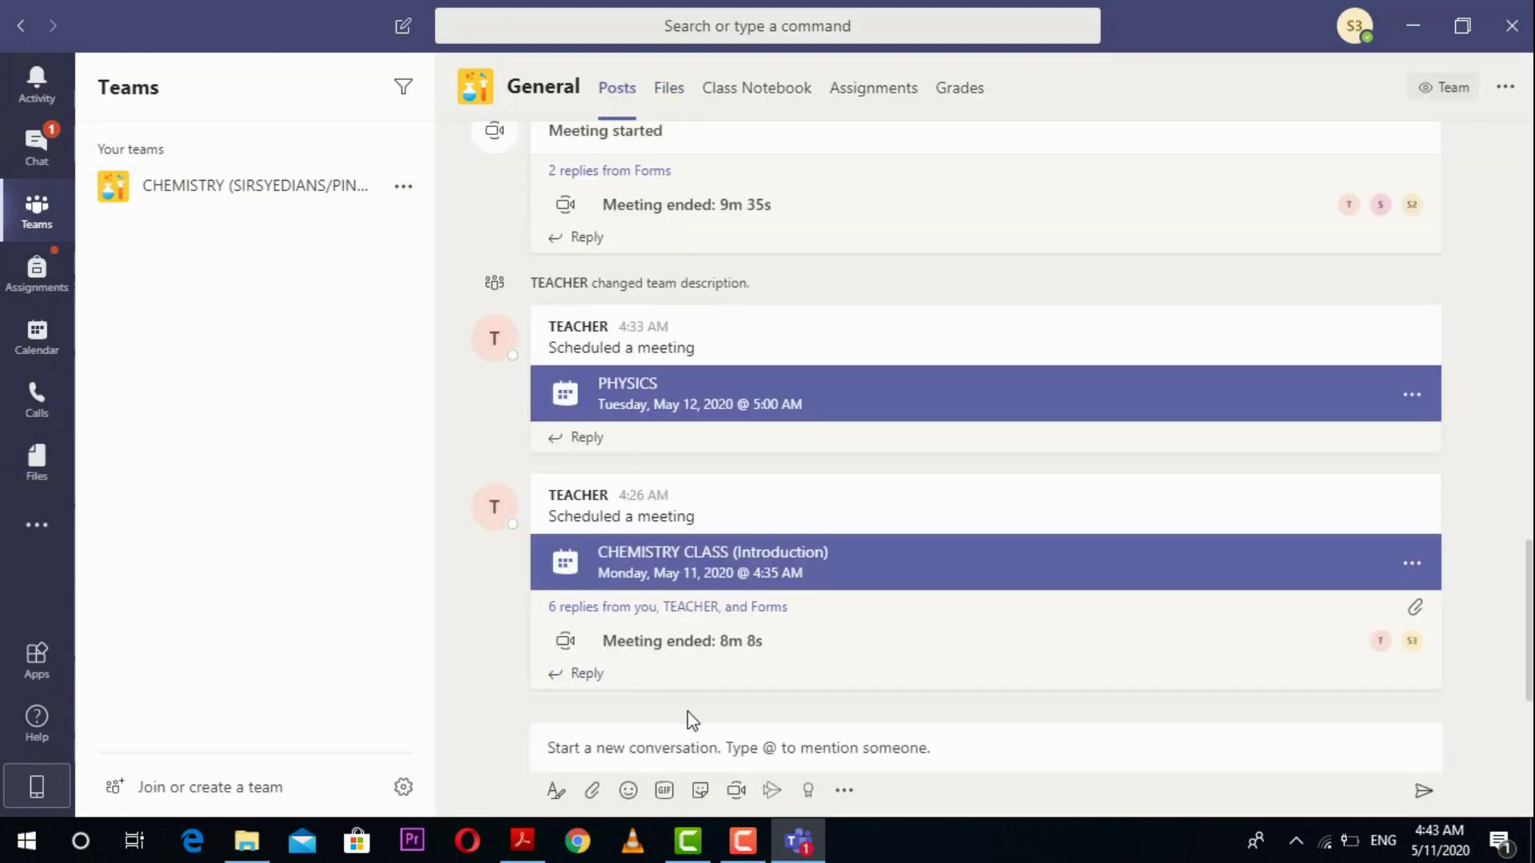
click(642, 746)
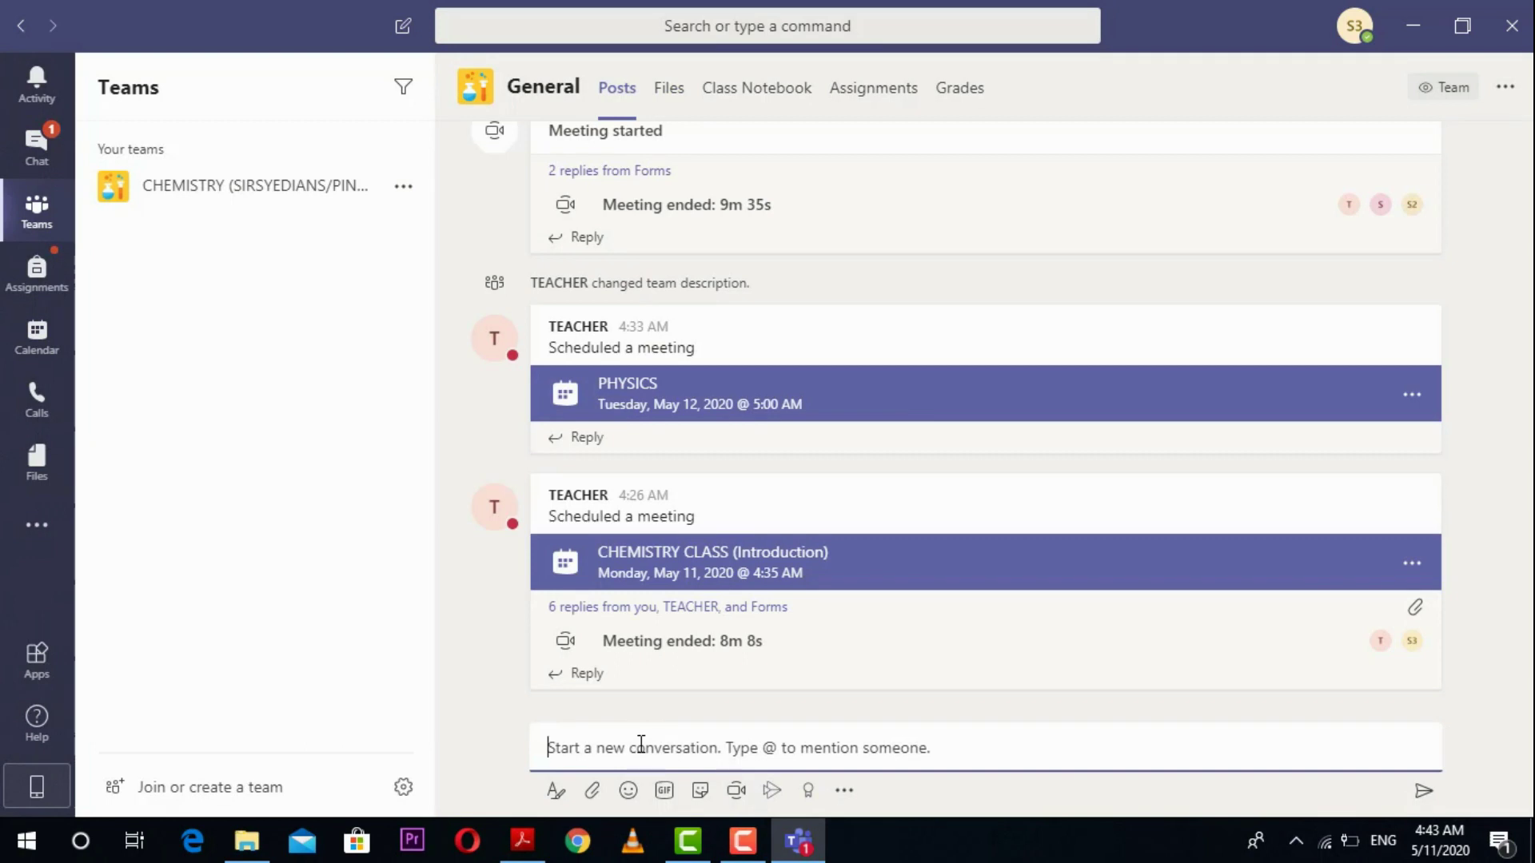
text(WHAT IS WAN)
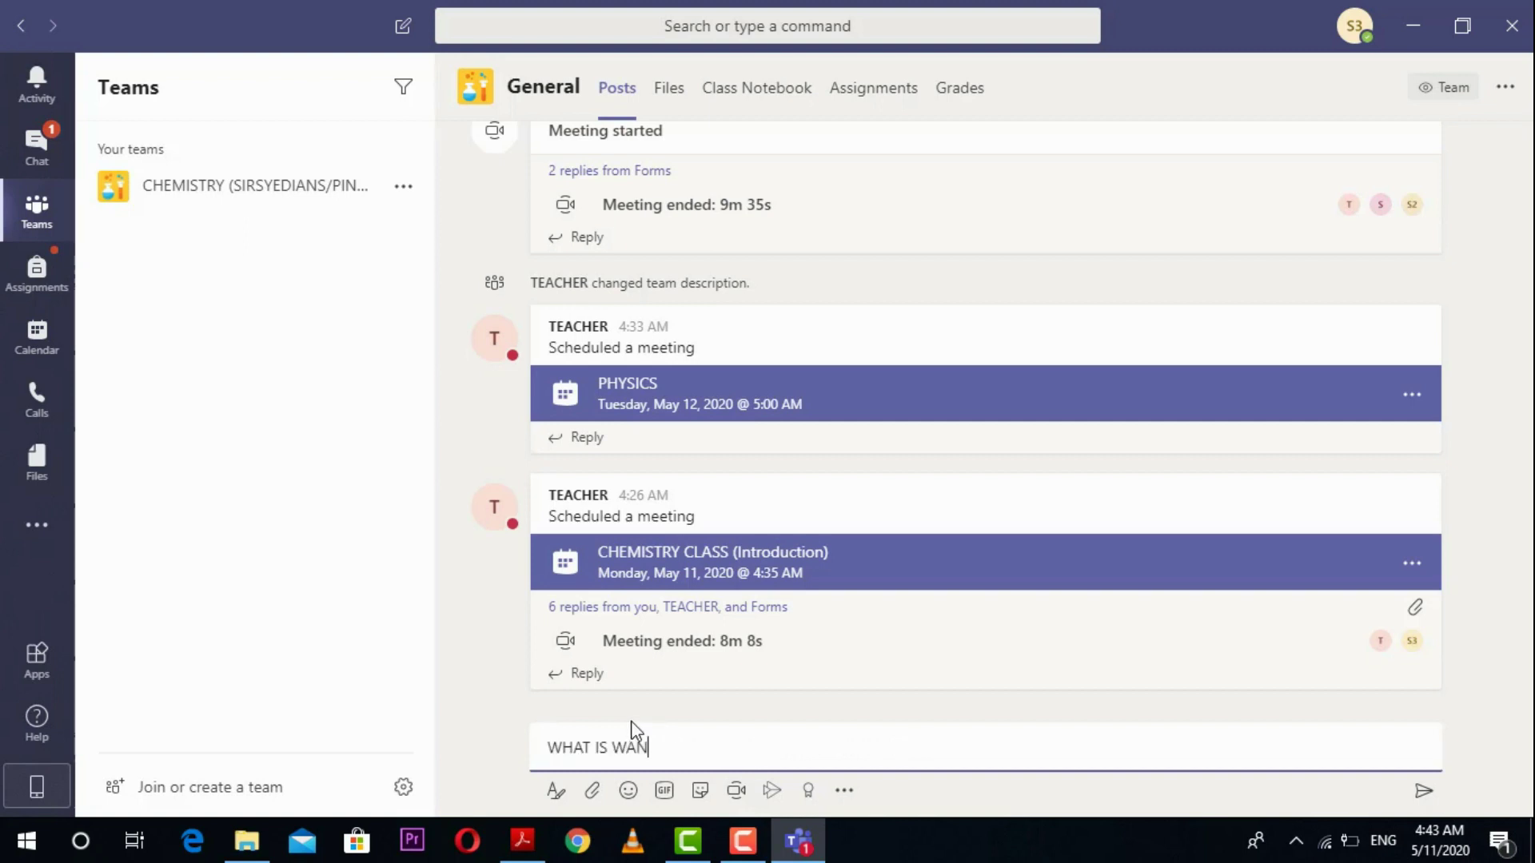
text(?)
key(Return)
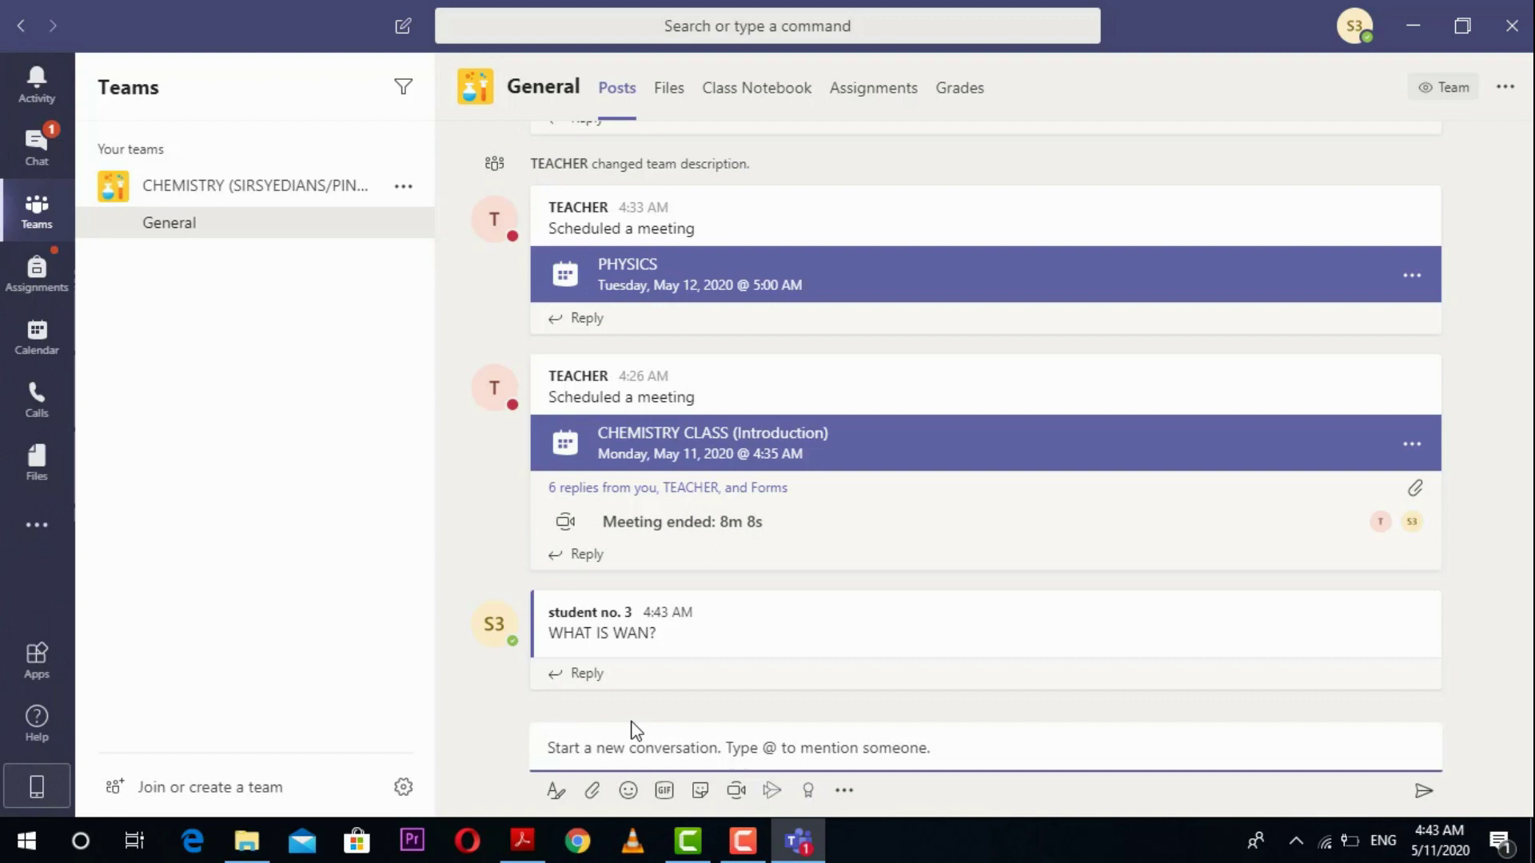
Step: Reply 'ARE YOU SURE?' in the WHAT IS WAN? thread beneath the Wide Area Network answer
click(451, 701)
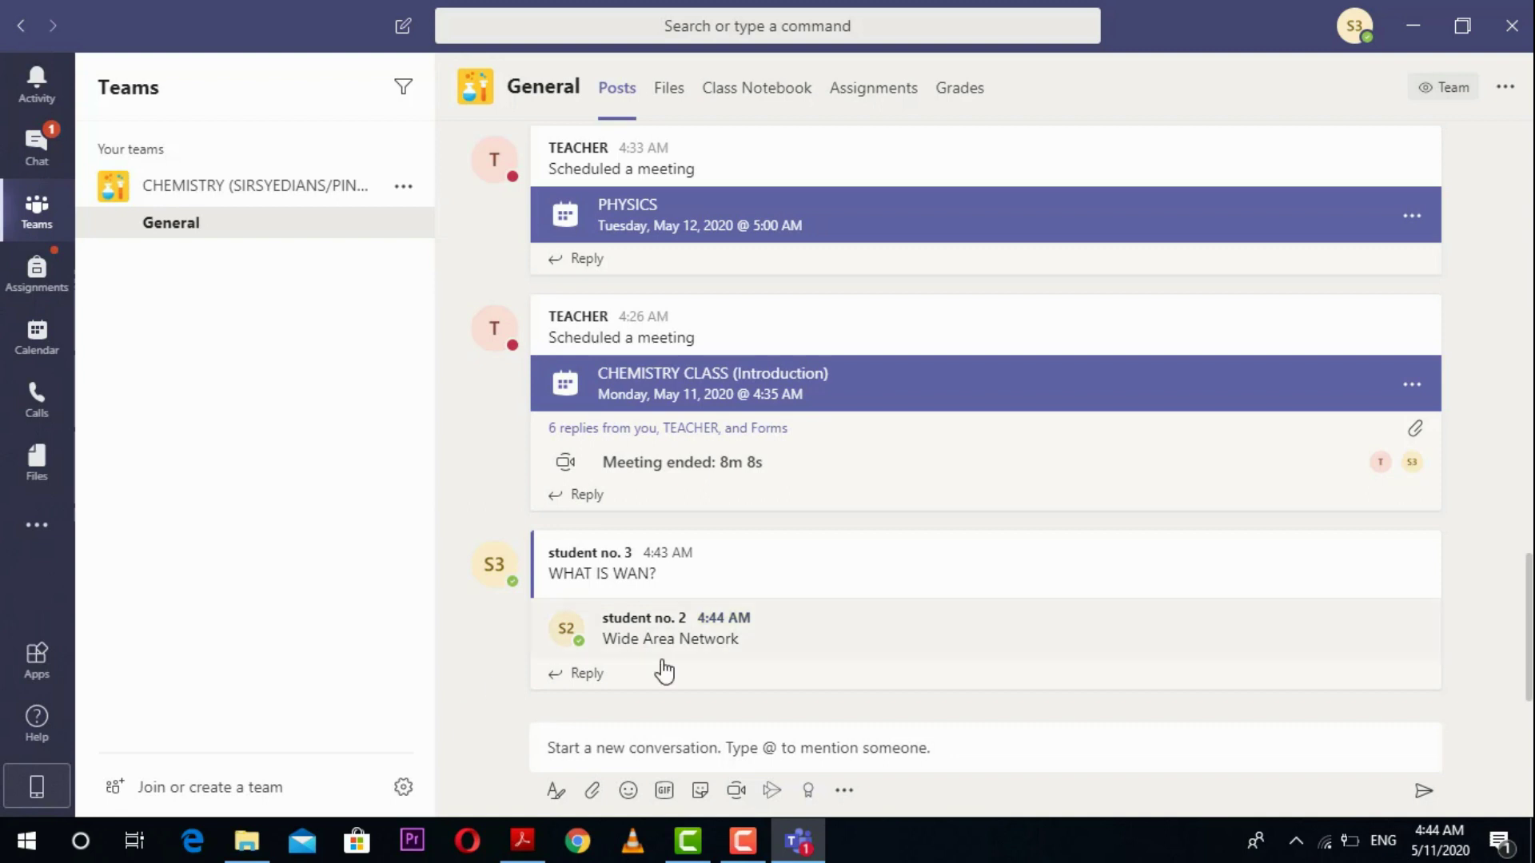
click(592, 676)
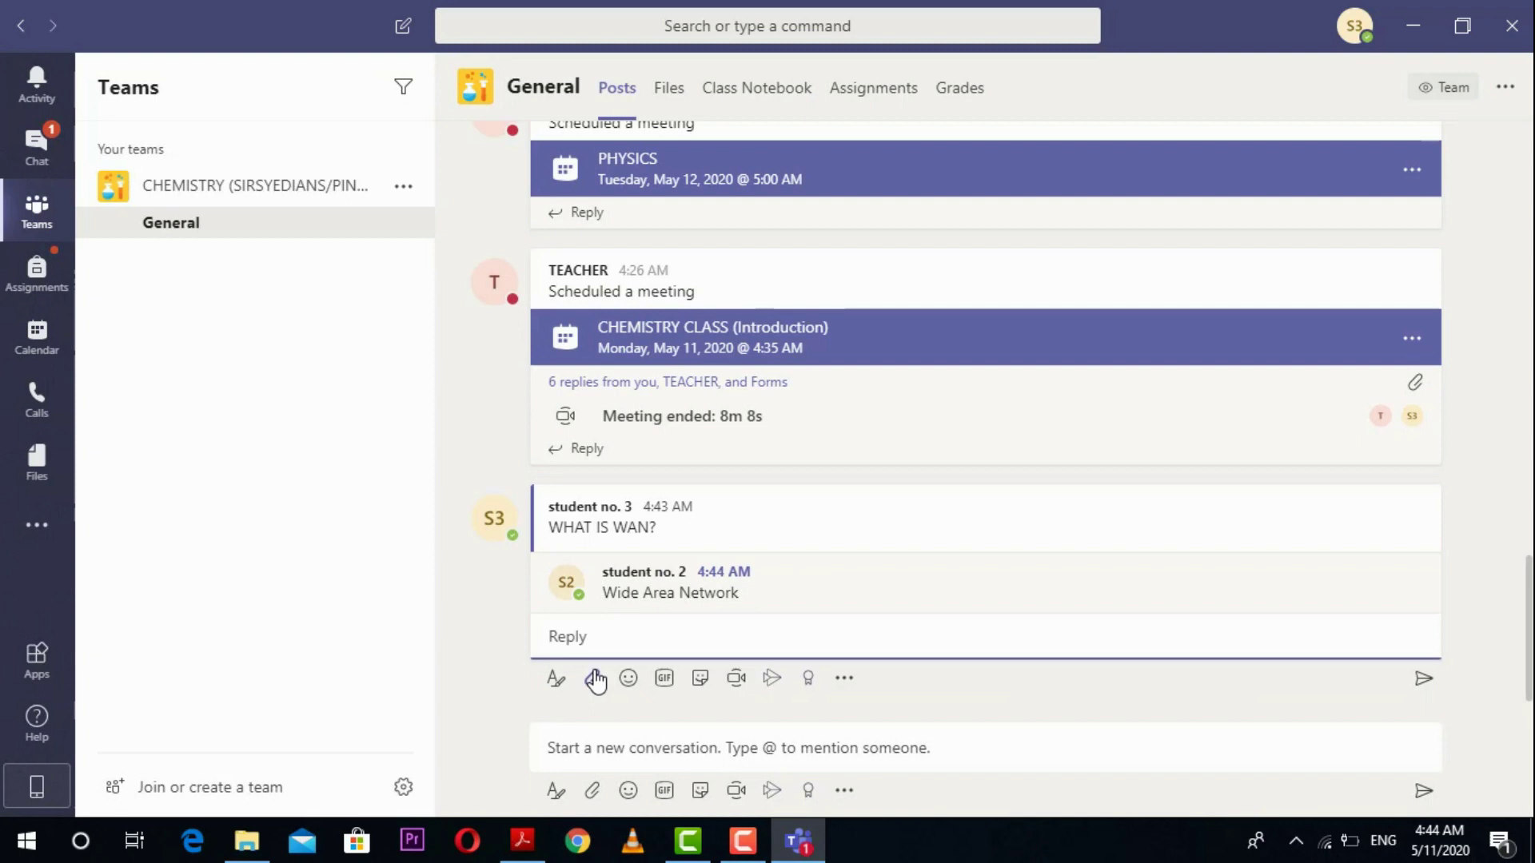
text(ARE YOU SURE?)
key(Return)
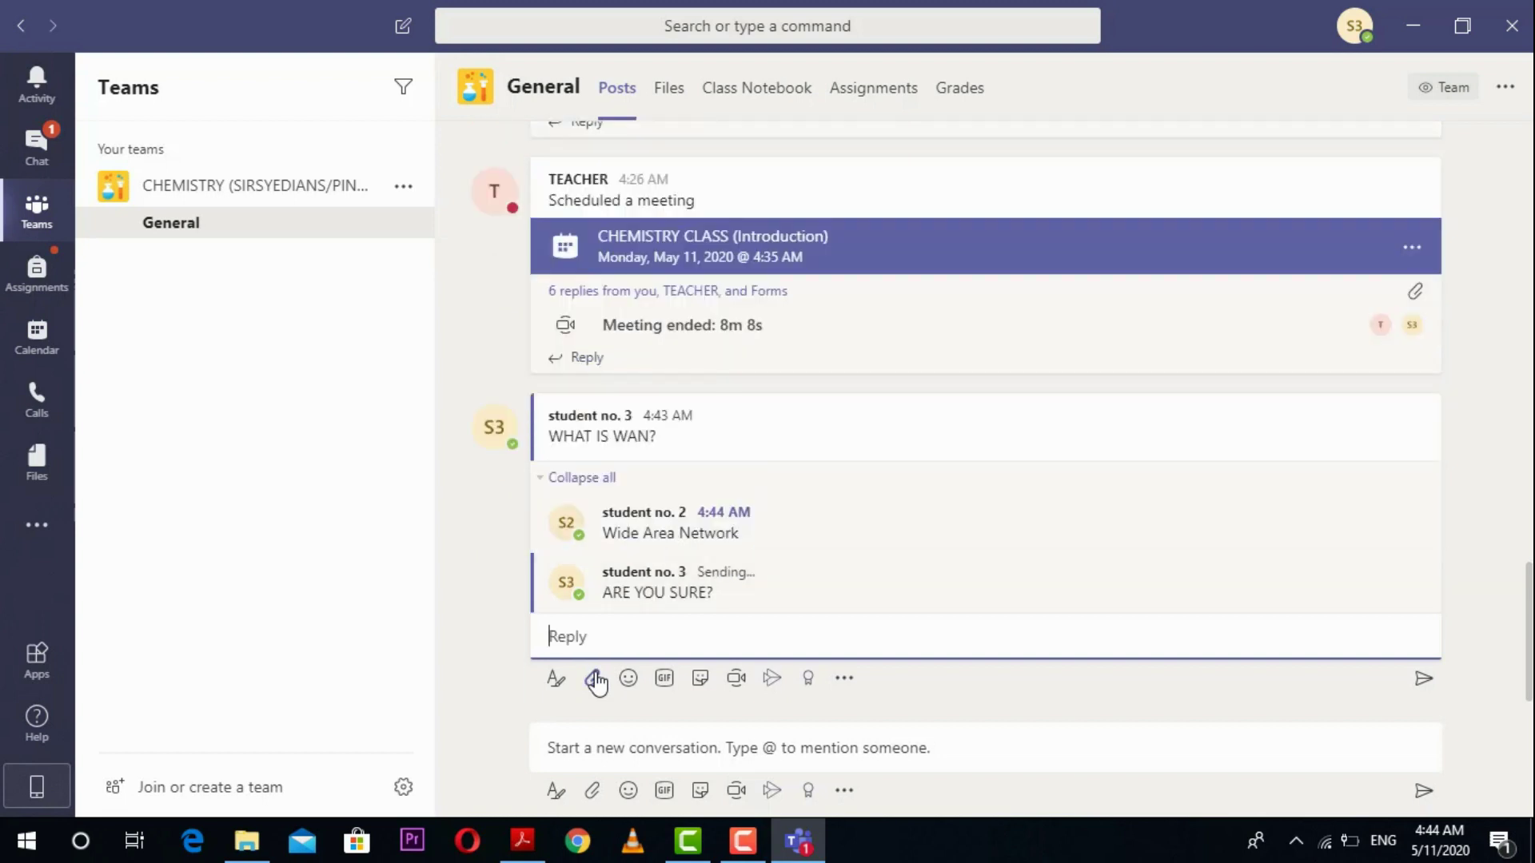